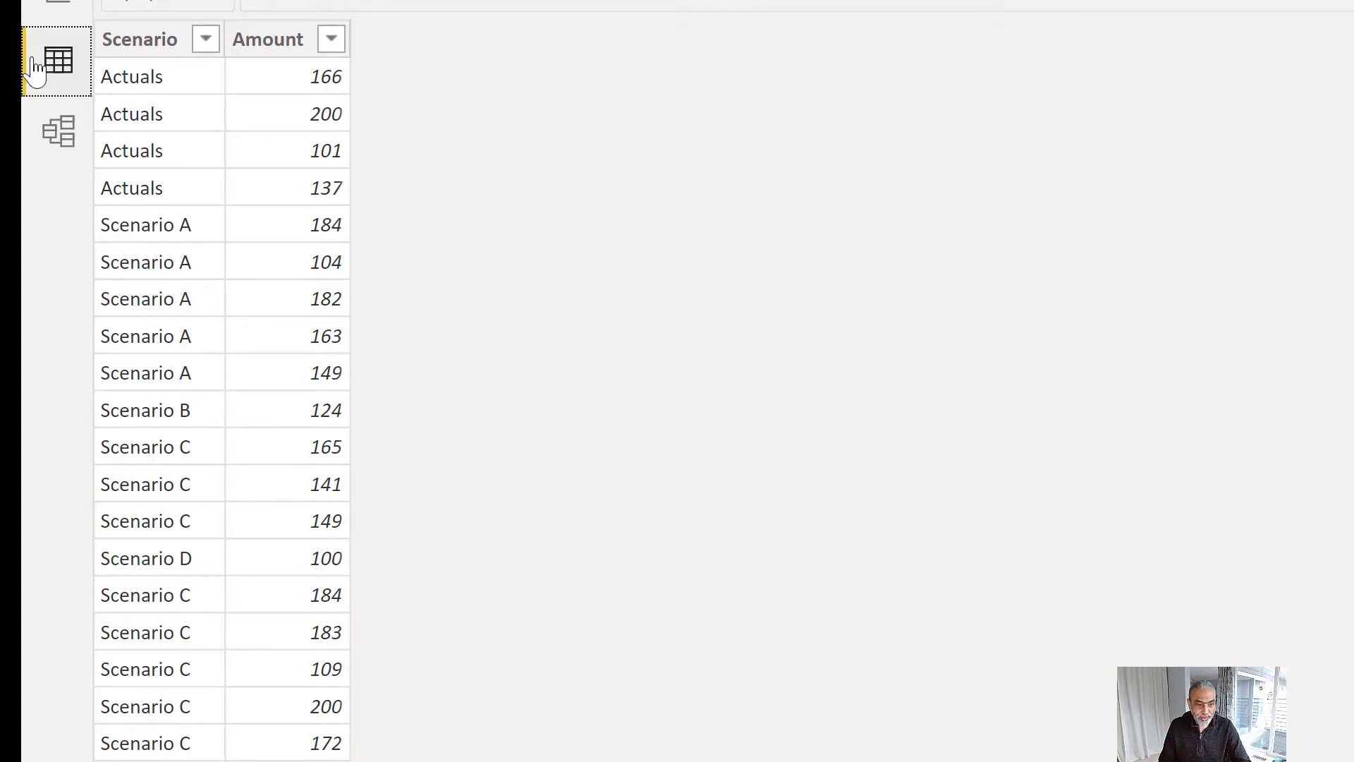
Open the report page and test the Scenario slicer by adding Actuals and Scenario C to the selection, and clear all selections
left_click(58, 2)
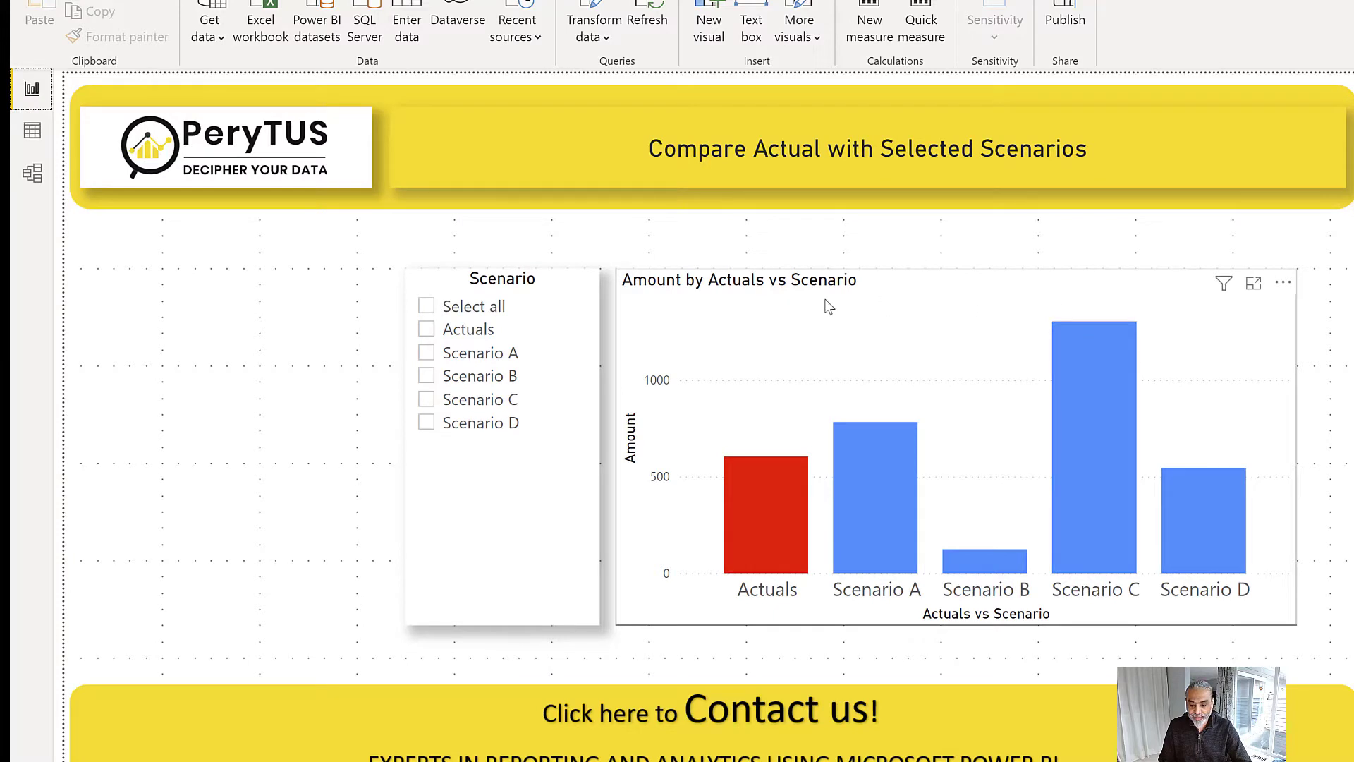
left_click(486, 292)
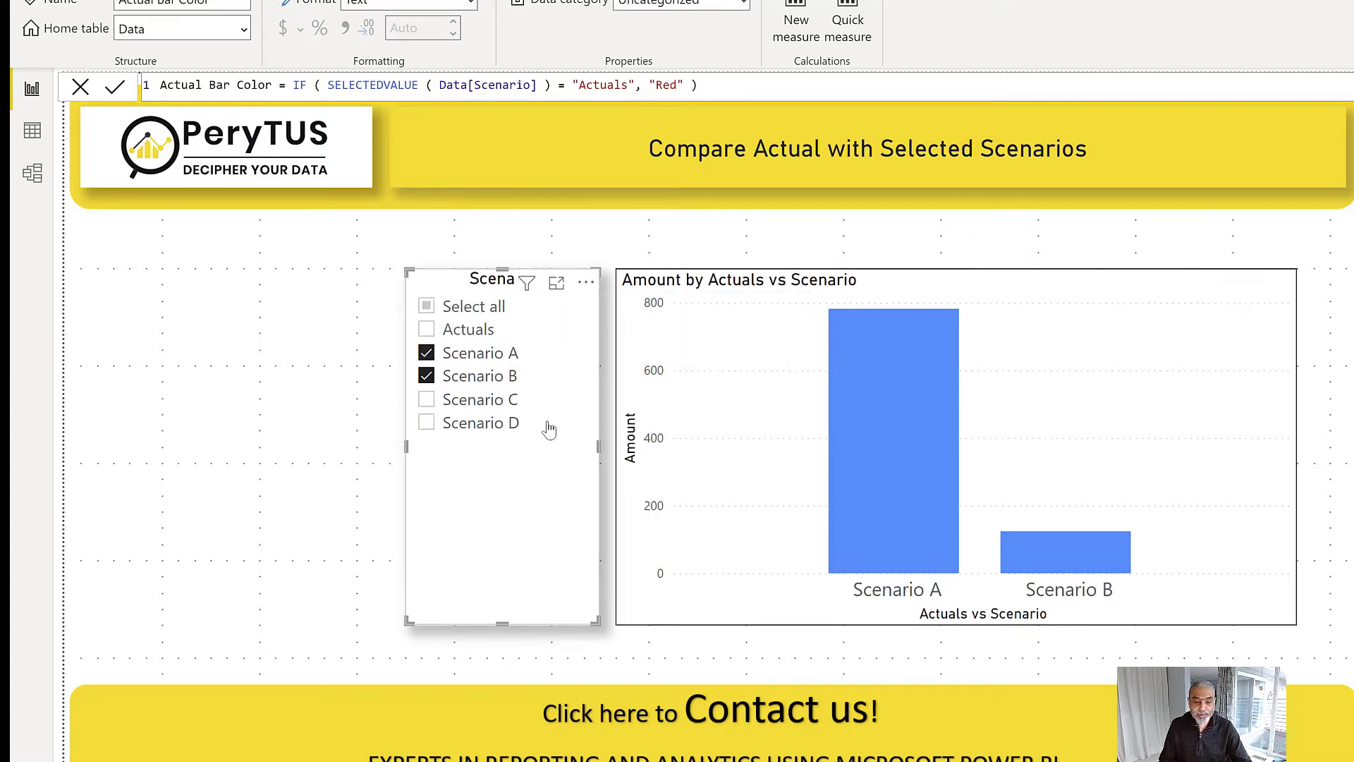
left_click(479, 334)
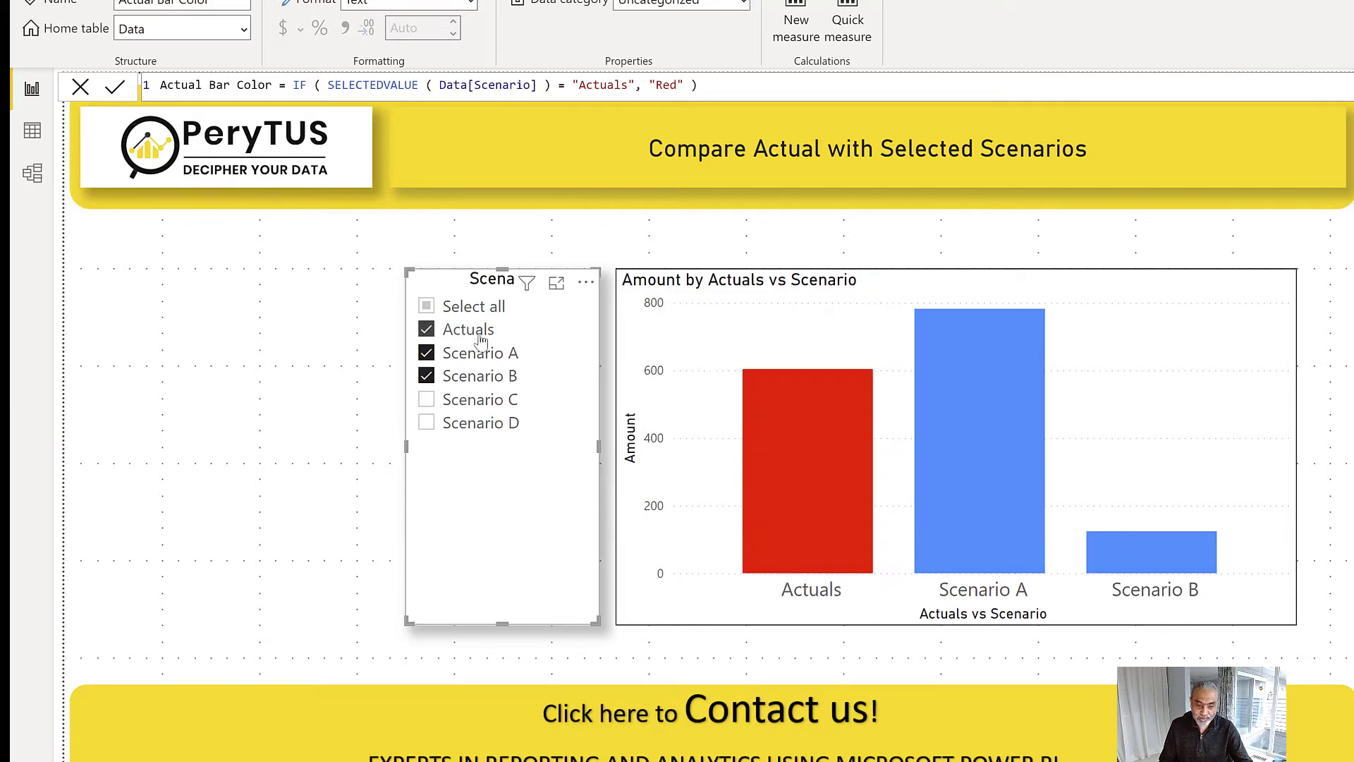
left_click(494, 408)
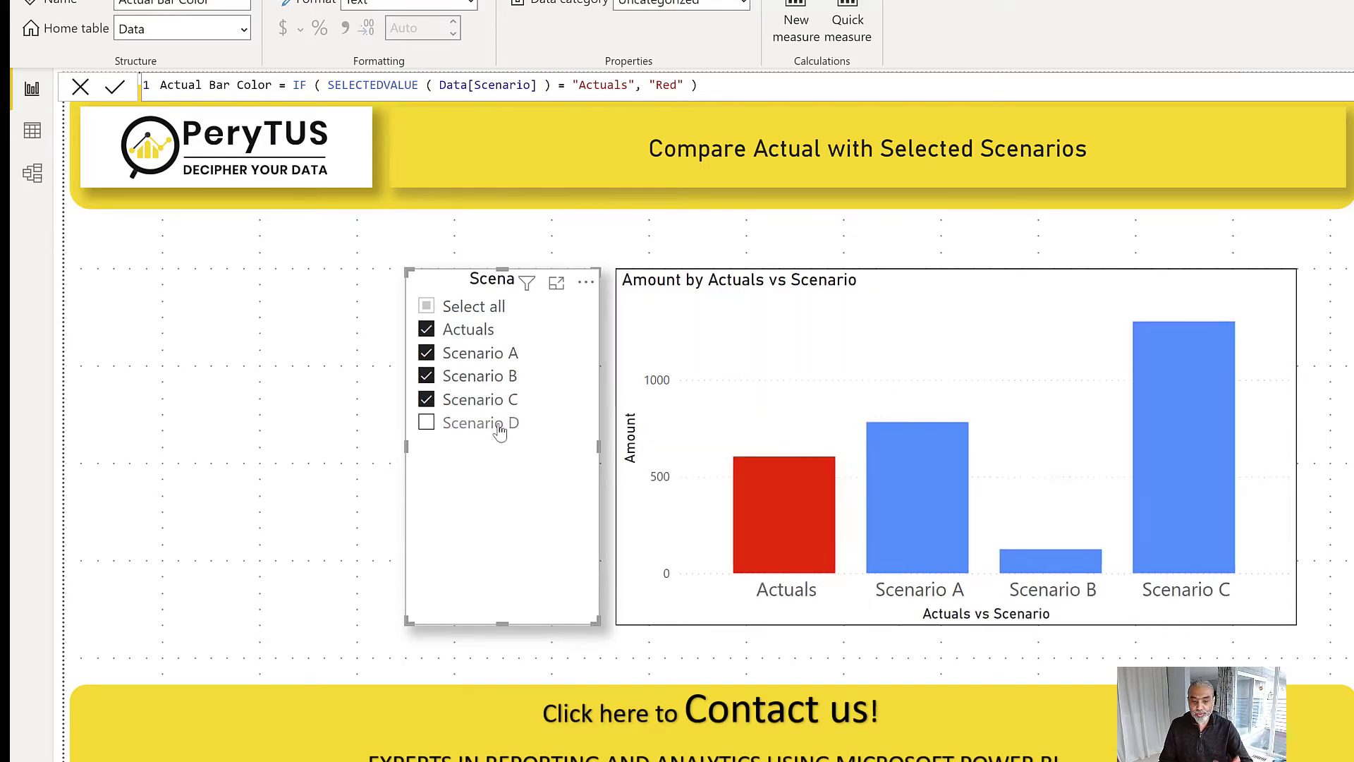
left_click(499, 426)
left_click(498, 426)
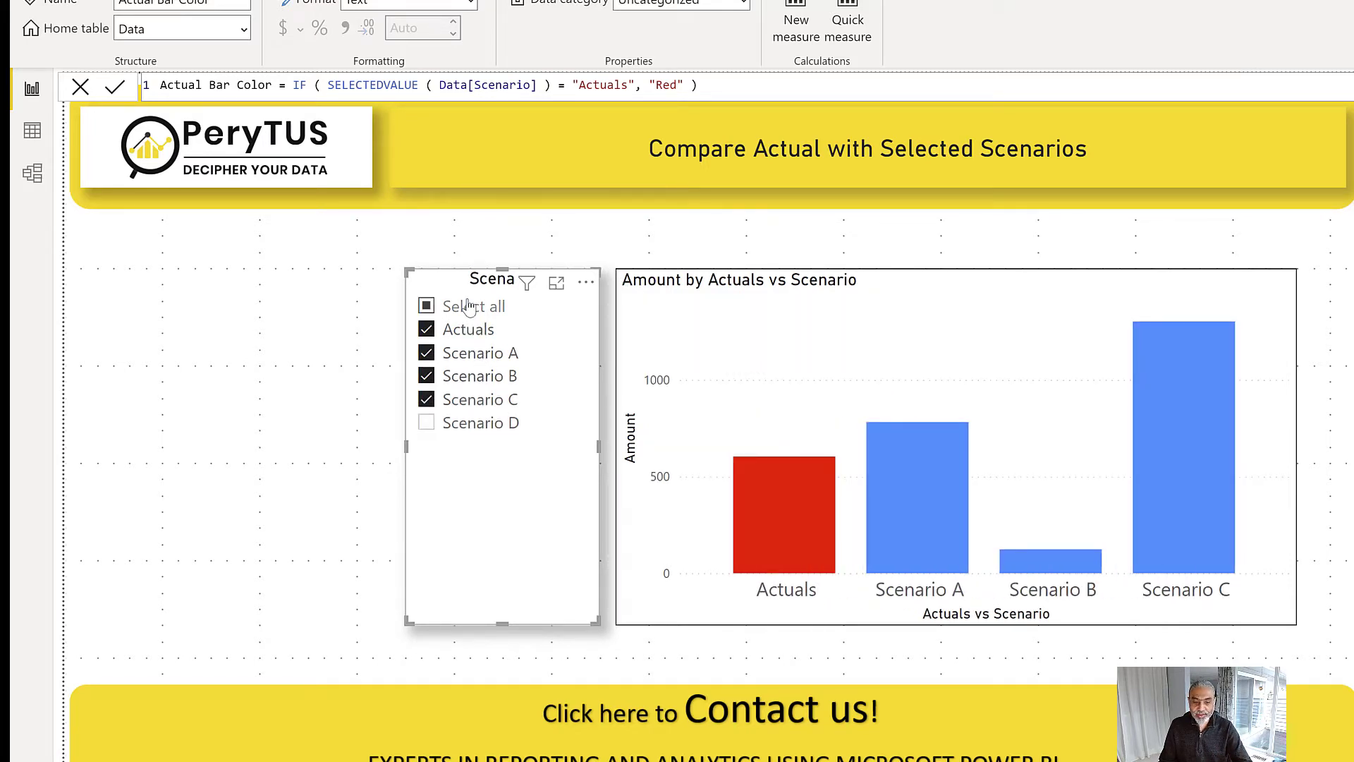
left_click(455, 306)
left_click(455, 306)
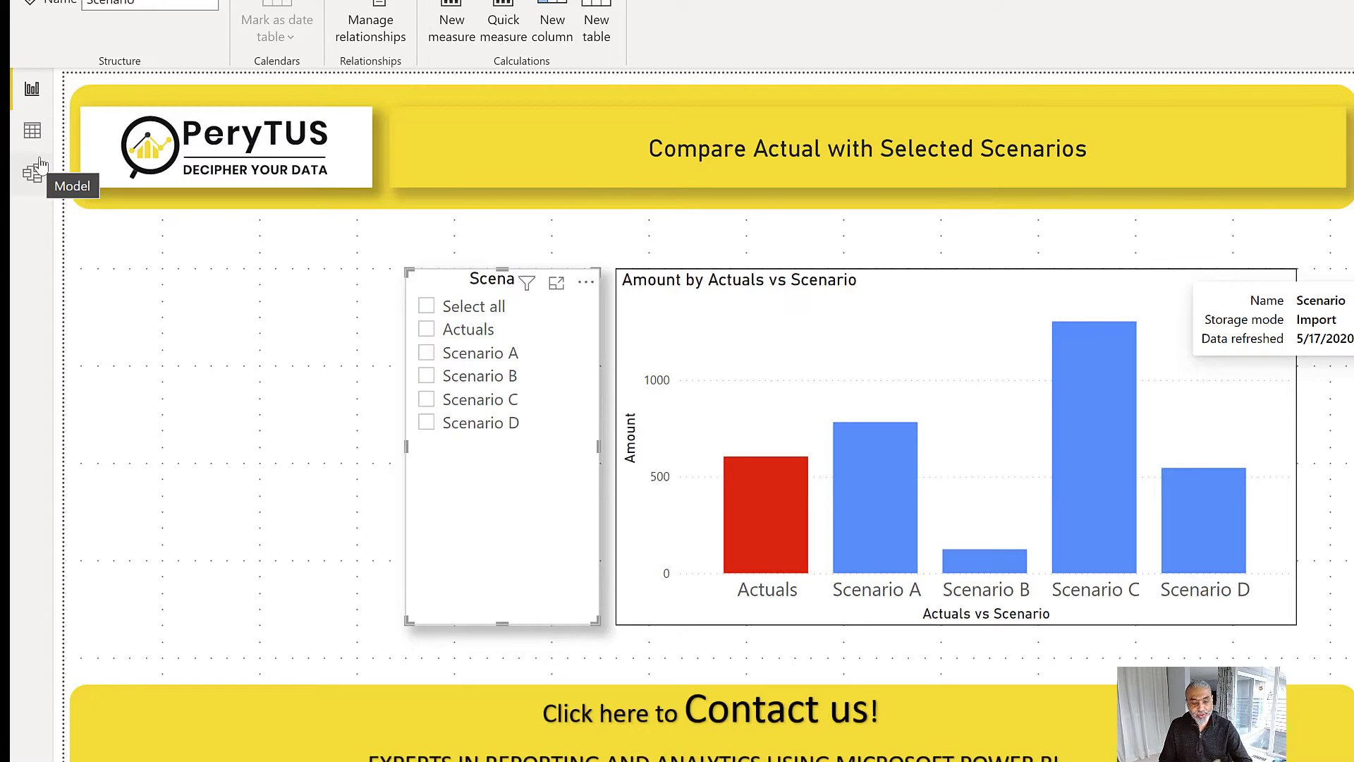
Examine the rows of the Scenario table in the data view and return to the report page
left_click(40, 164)
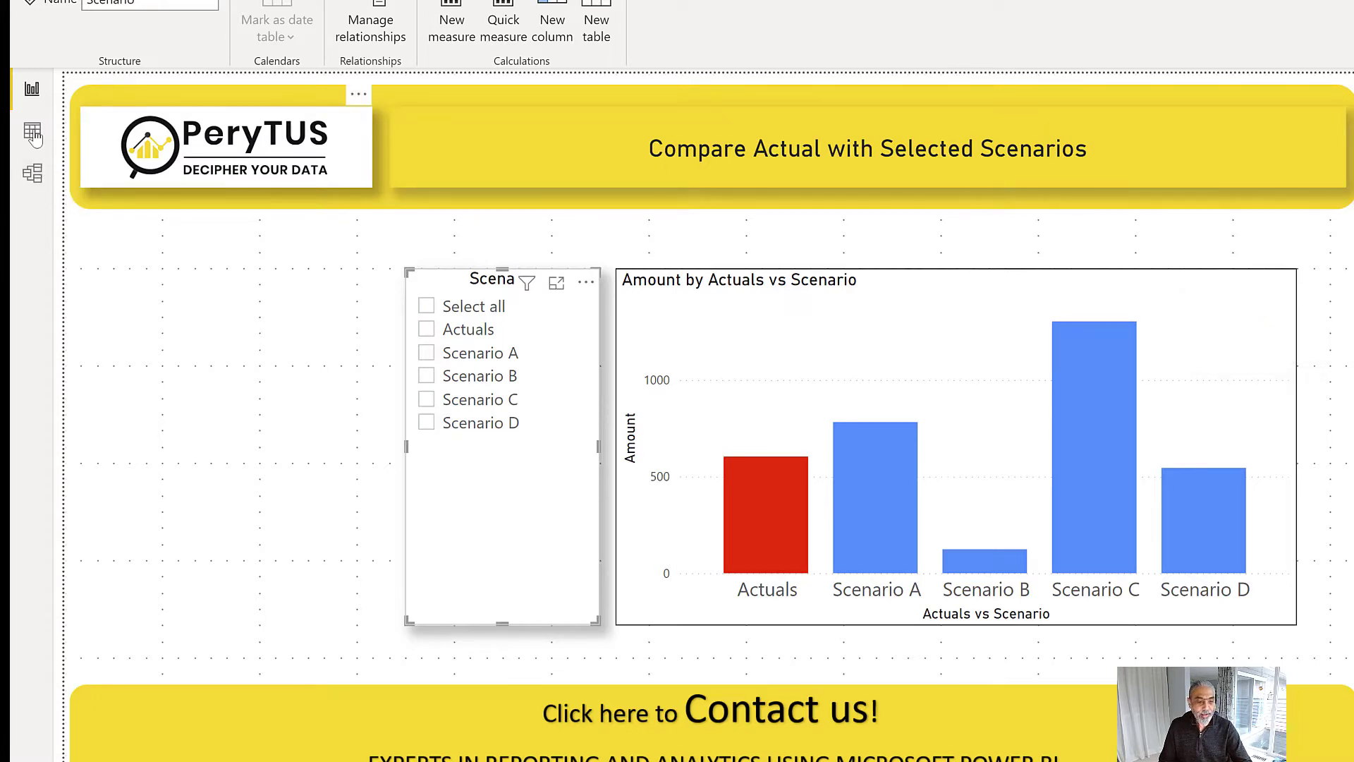
left_click(32, 130)
left_click(1348, 217)
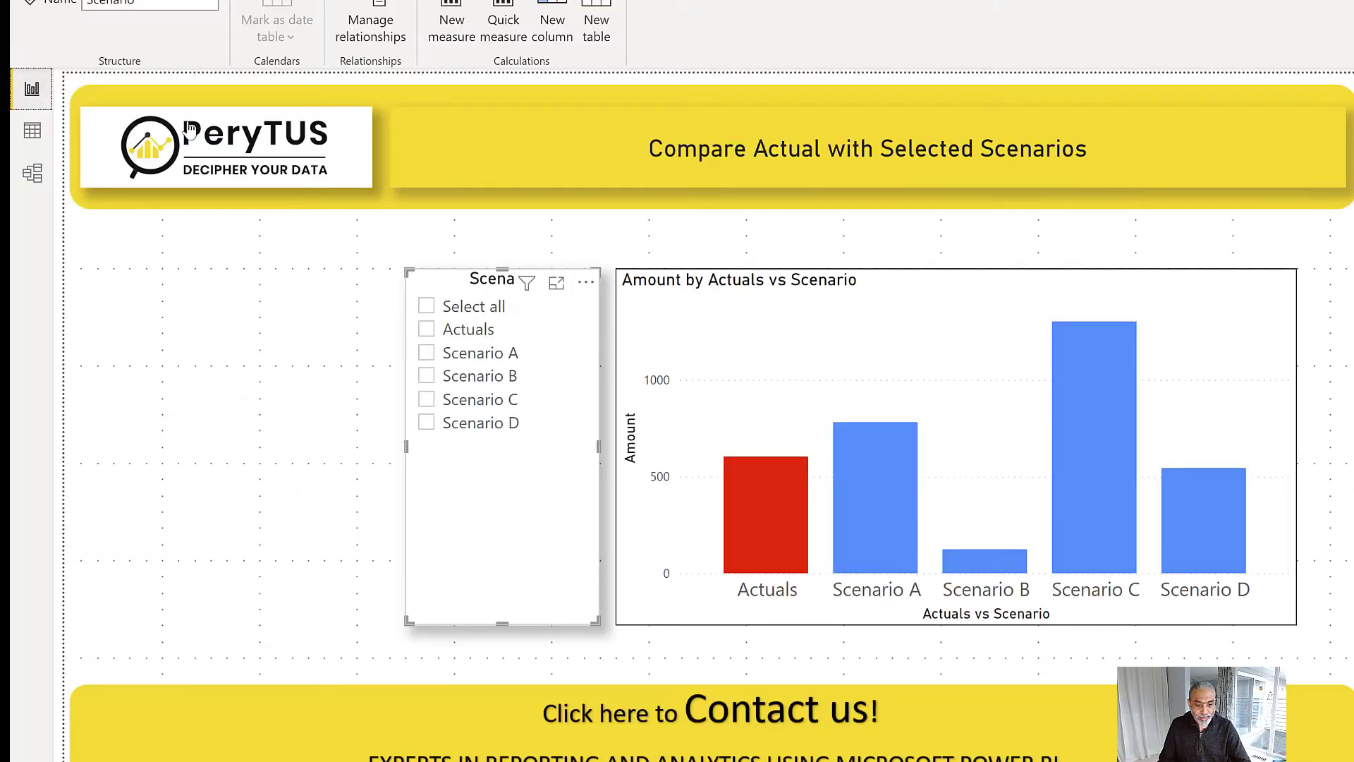
left_click(33, 90)
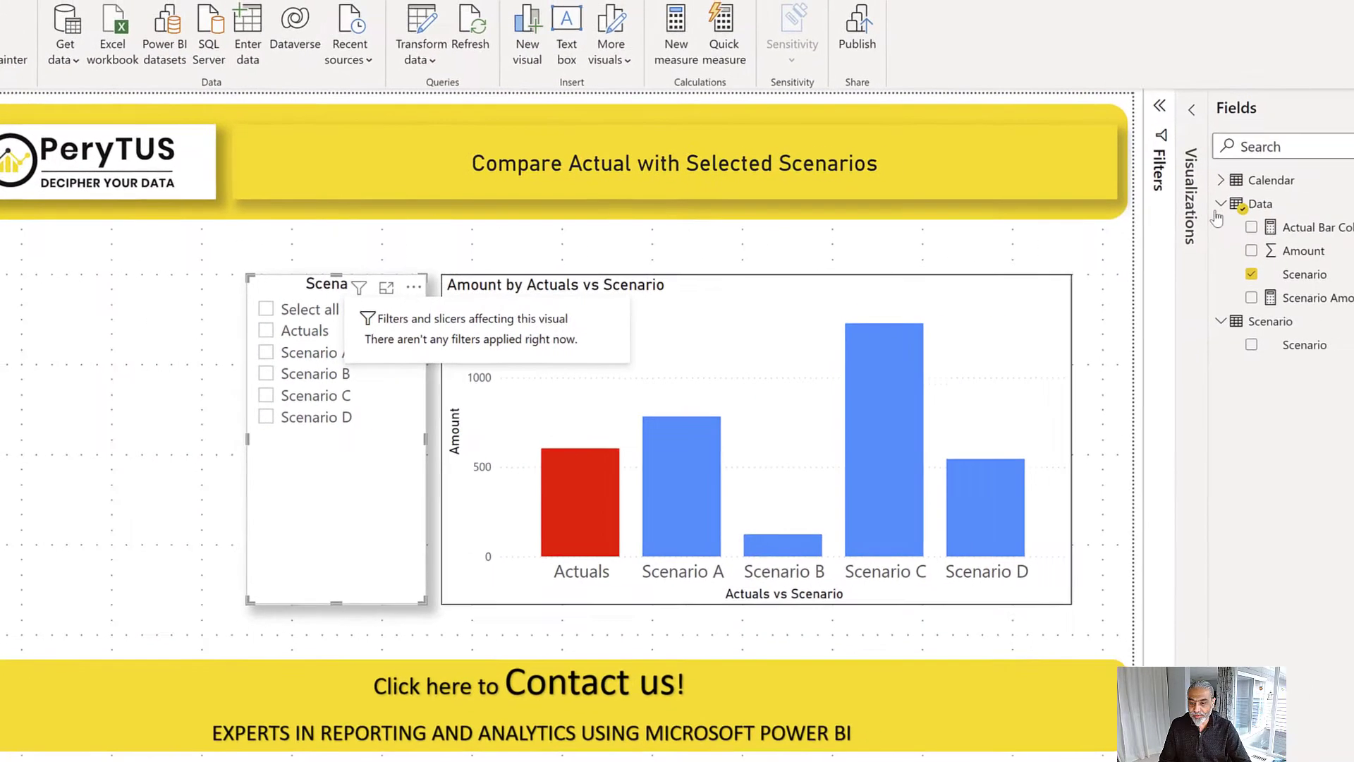
Replace the slicer's field with the Scenario column from the Scenario table
left_click(1179, 363)
left_click_drag(1180, 363, 1164, 410)
left_click(1161, 404)
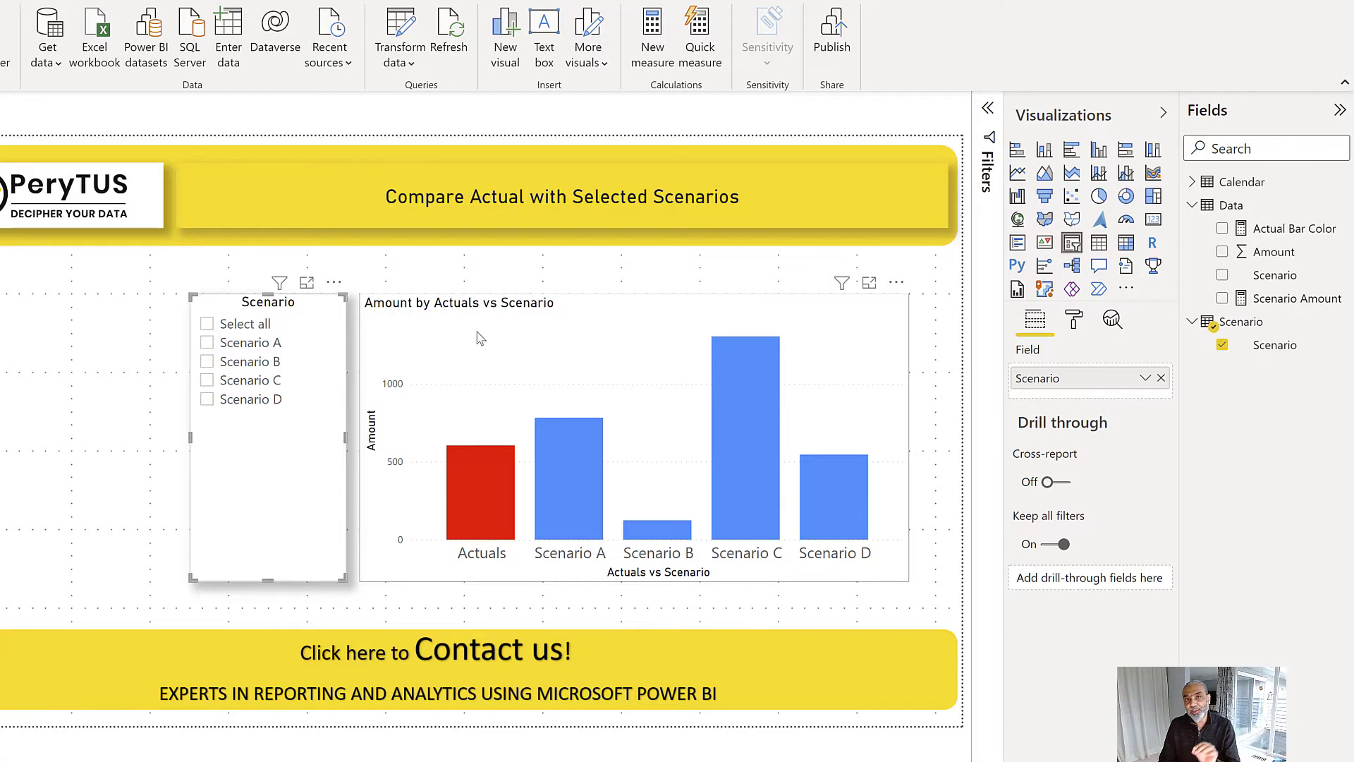
Select Scenario A, Scenario B, Scenario C and Scenario D in the slicer
left_click(251, 343)
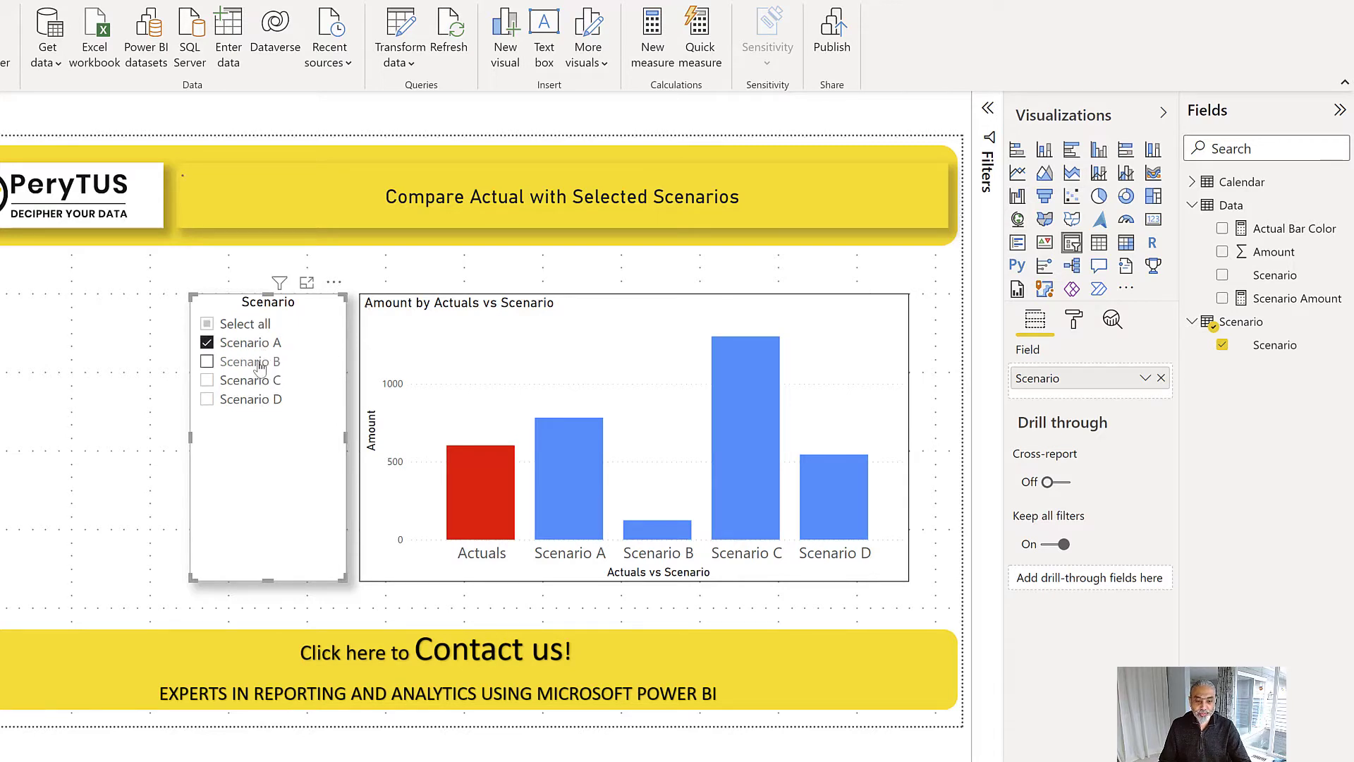
left_click(250, 362, "ctrl")
left_click(251, 385, "ctrl")
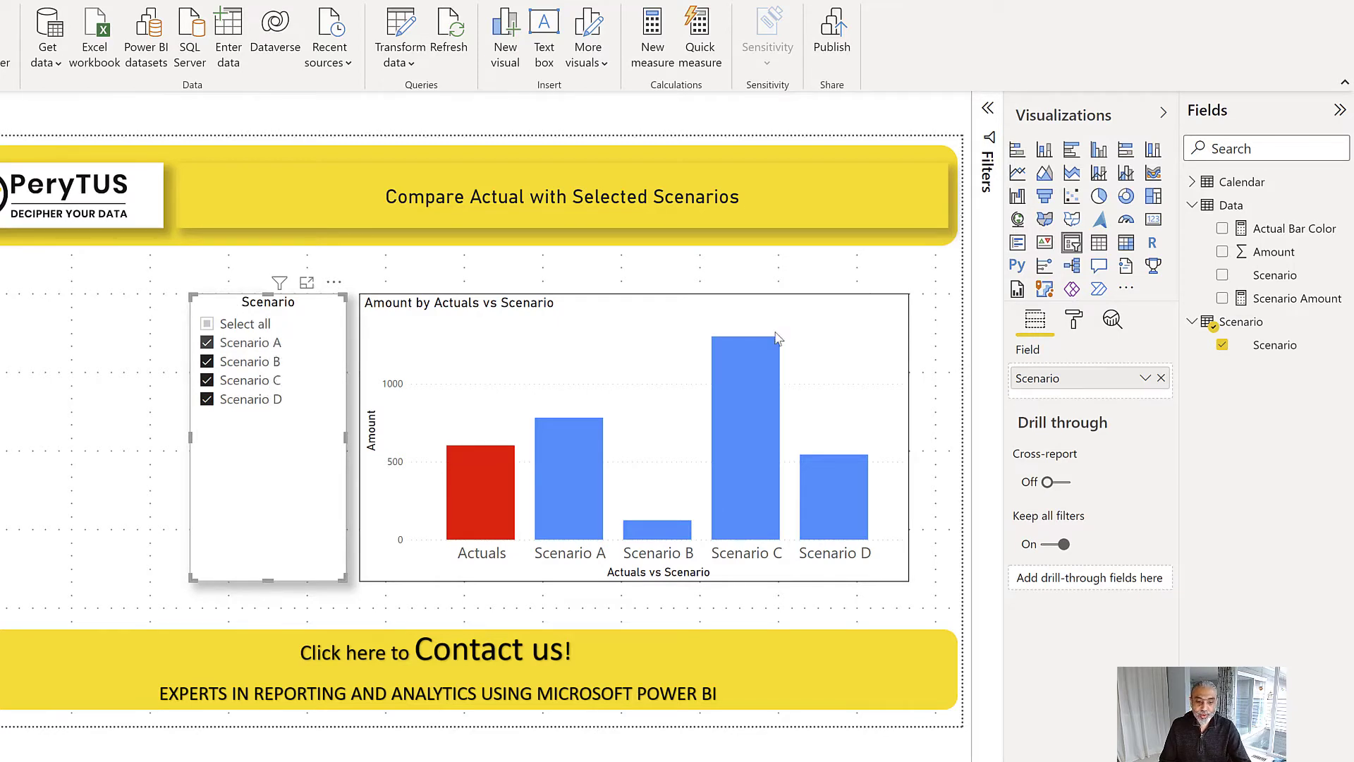
Create a new measure in the Data table named "Actual and Scenario Amount" and start its formula on a second line
left_click(1342, 207)
key("Escape")
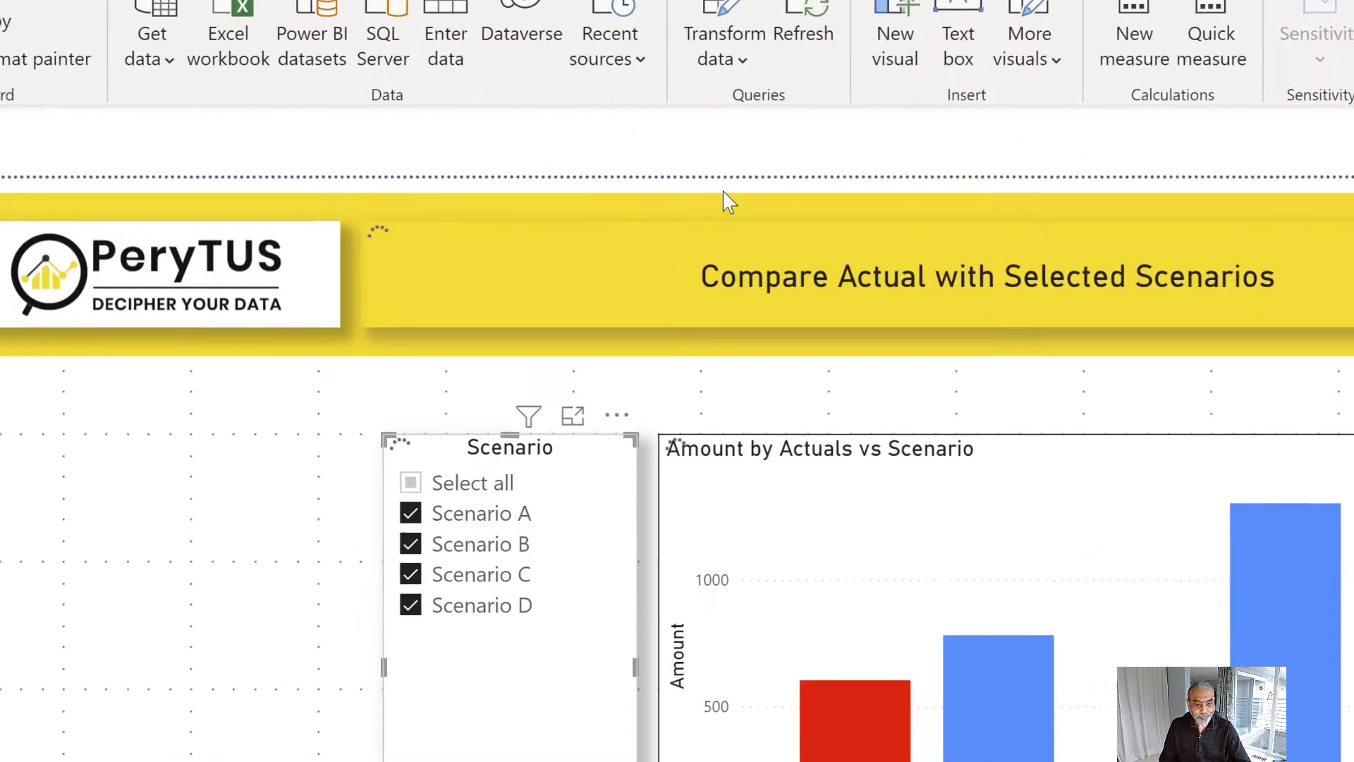
type("Actual and Sc")
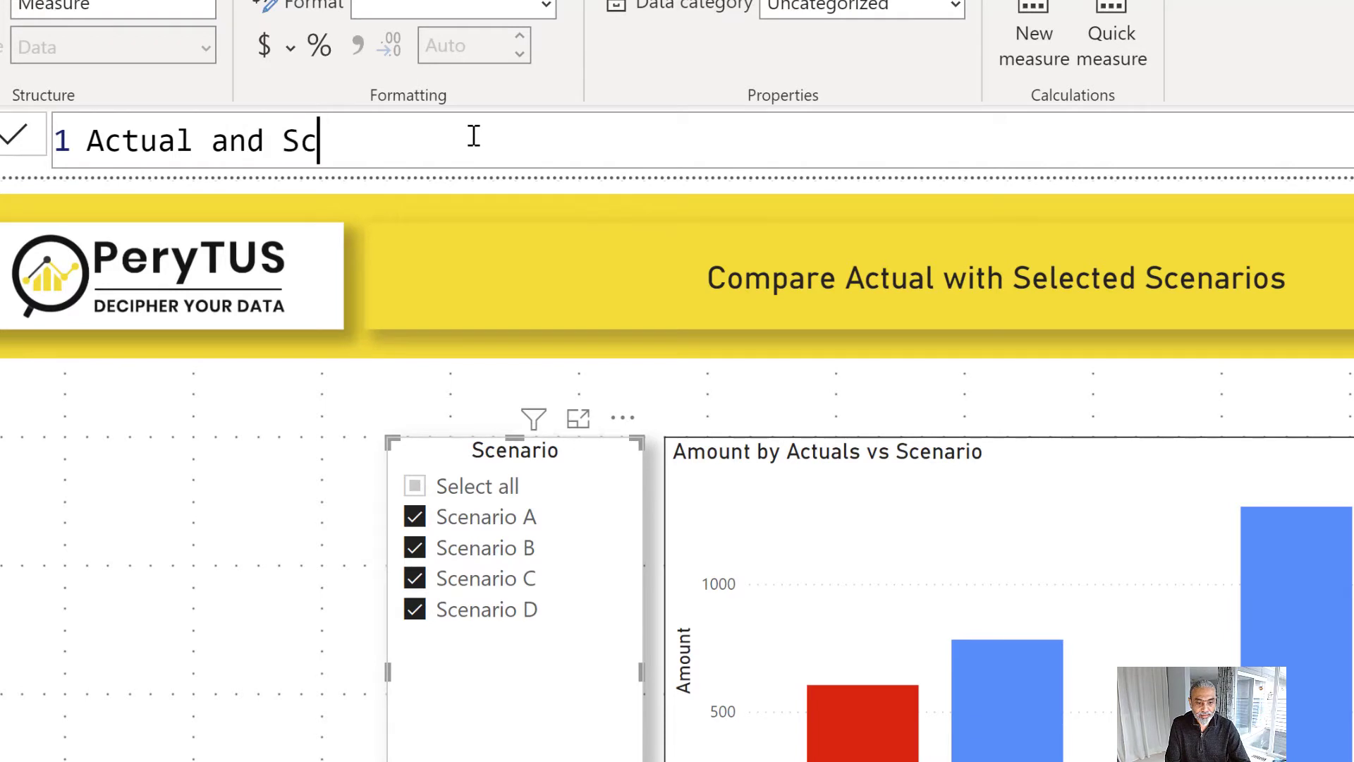
type("enari")
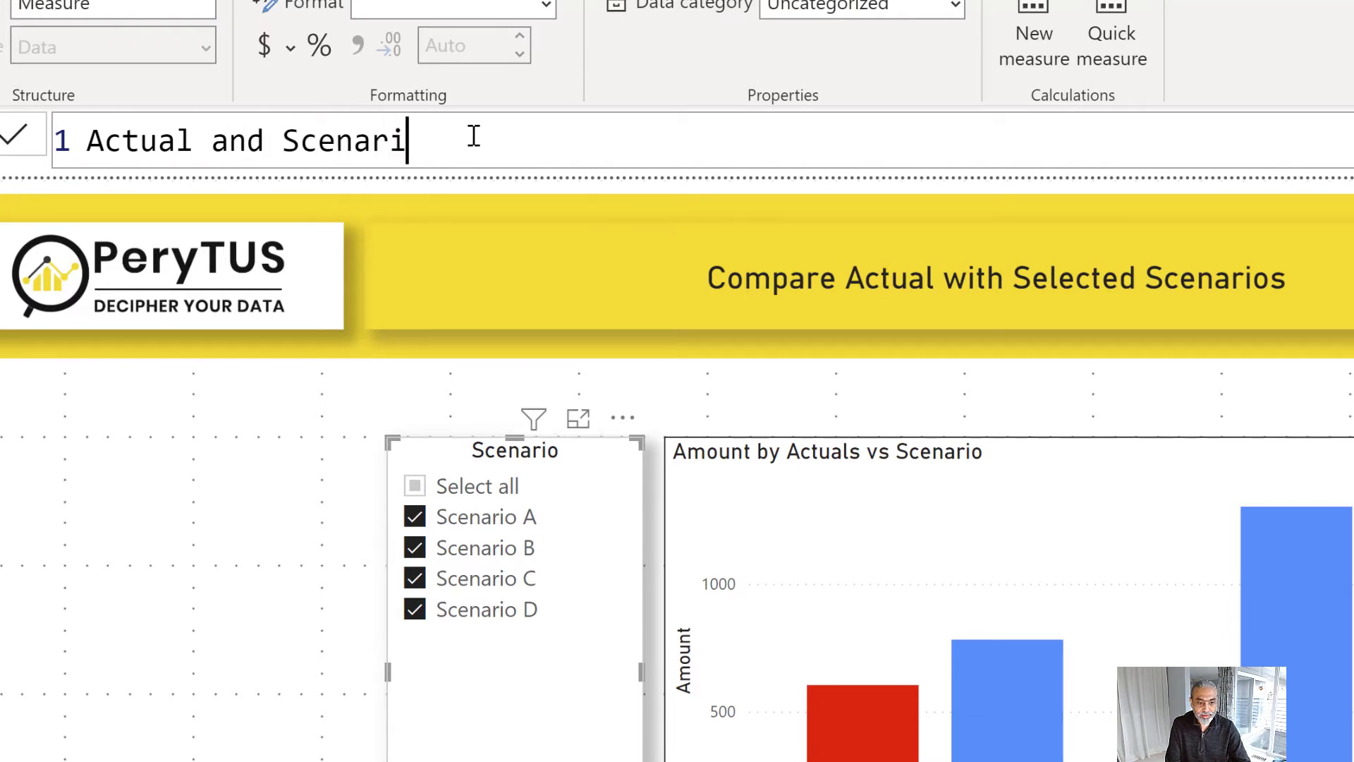
type("o Amount =")
key("shift+Return")
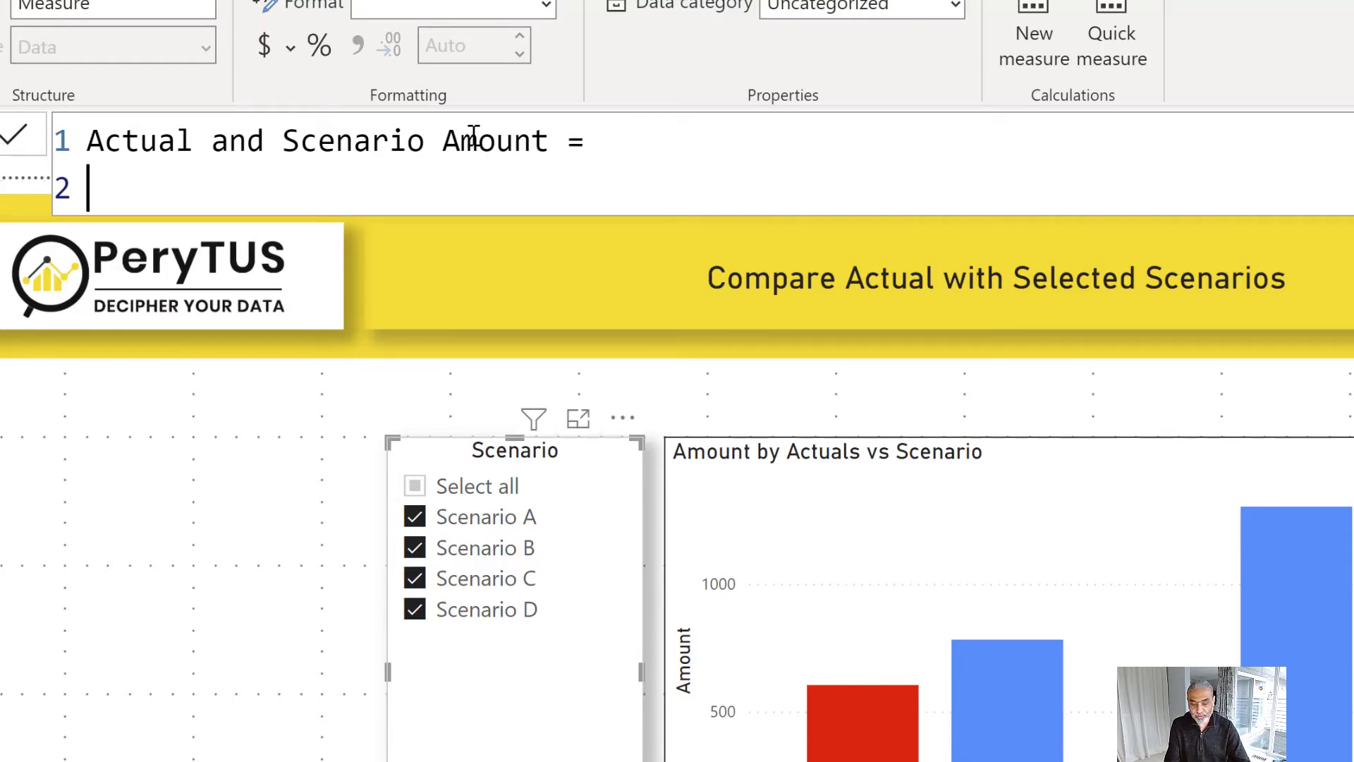
Define the variable __selectedScenarios as VALUES ( Scenario[Scenario] ) in the measure
type("VAR _")
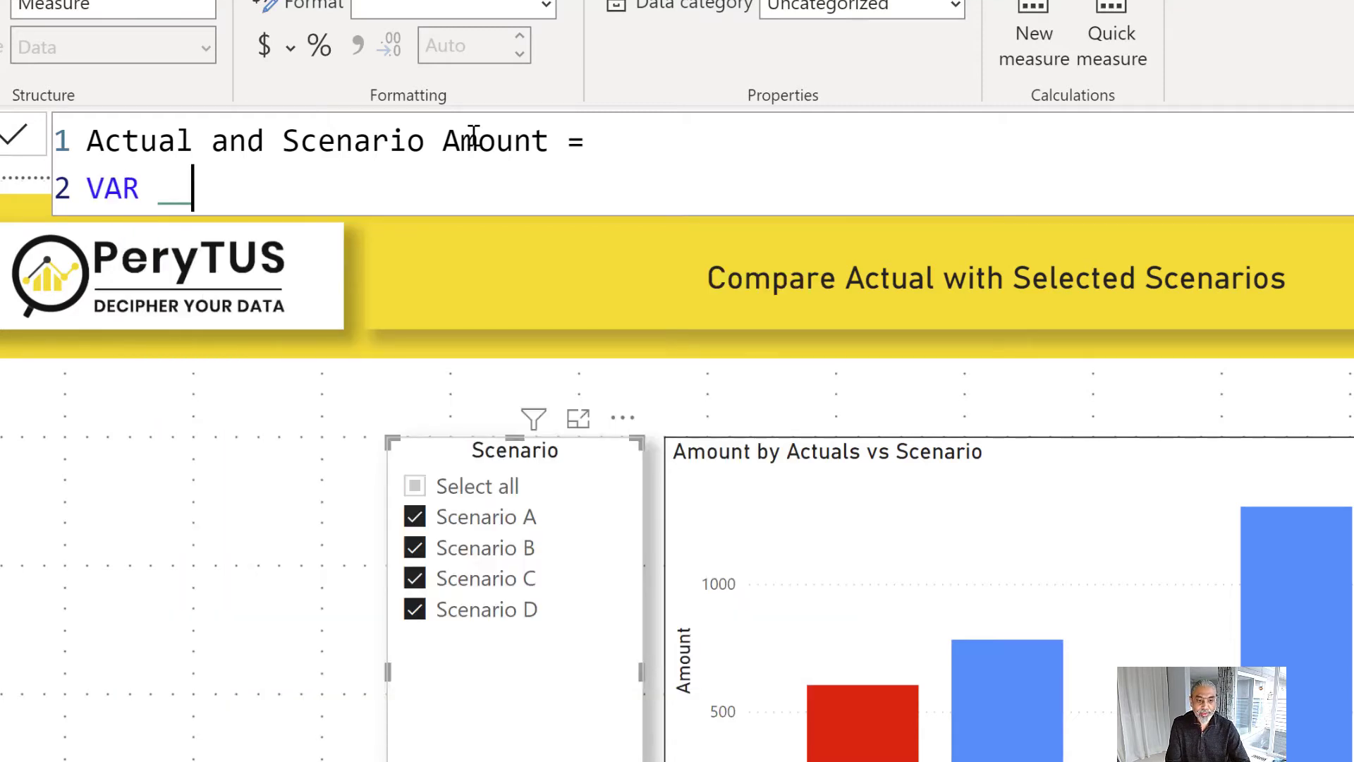
type("_selected")
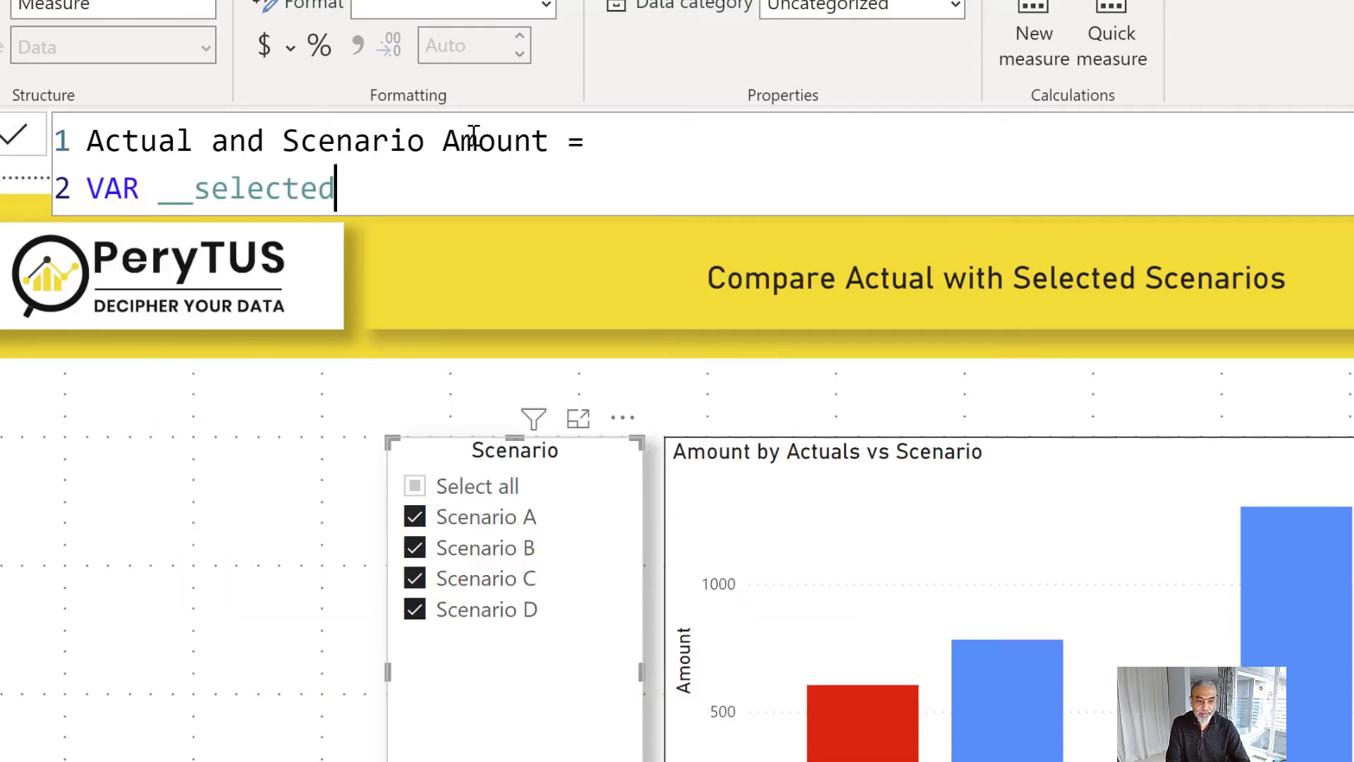
type("Scenarios =")
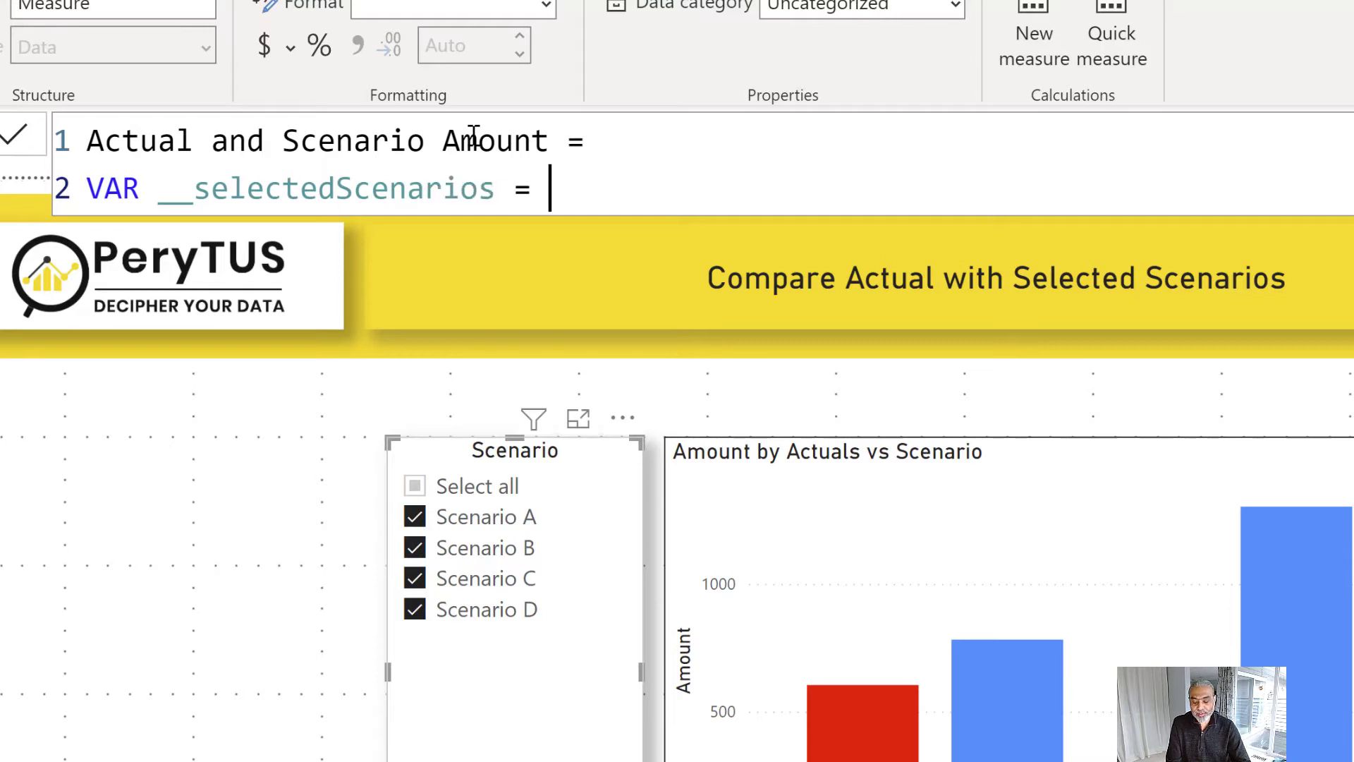
type(" VALUES (")
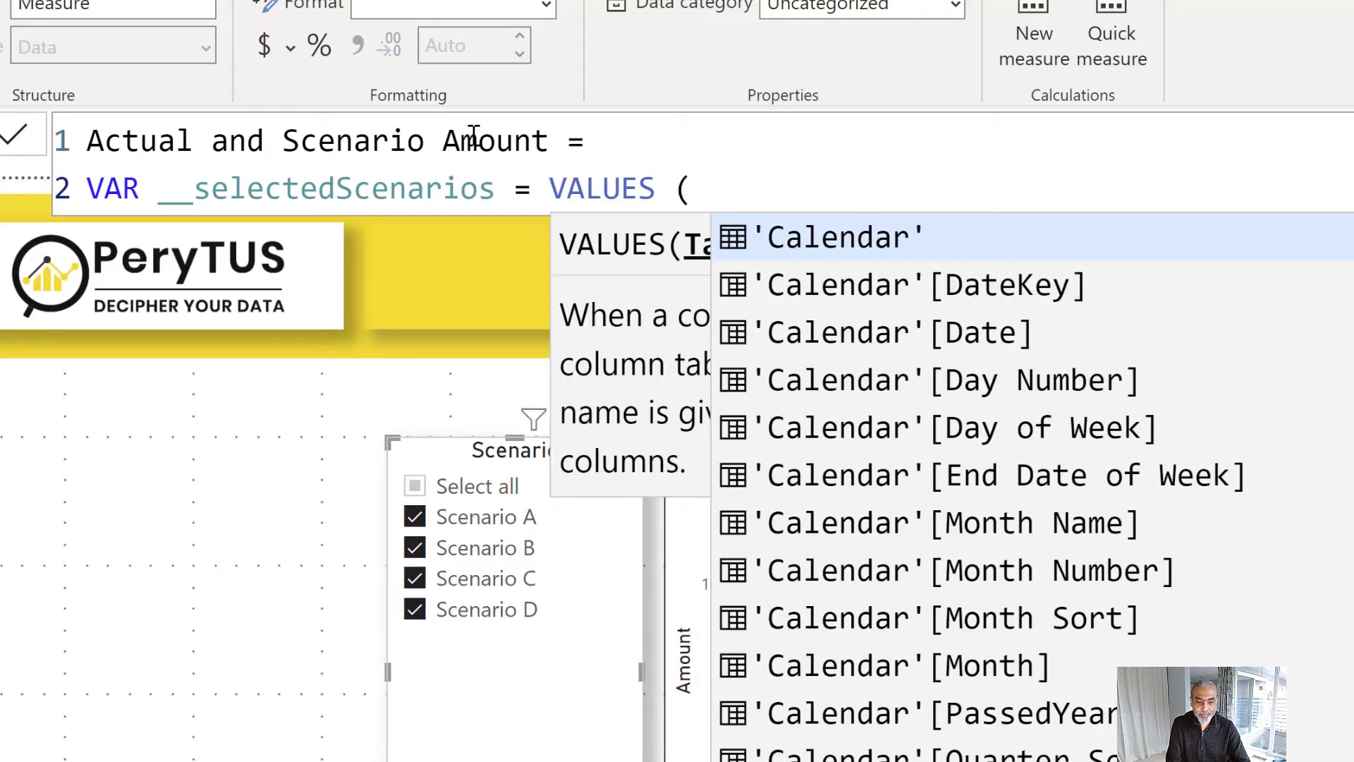
type(" Sce")
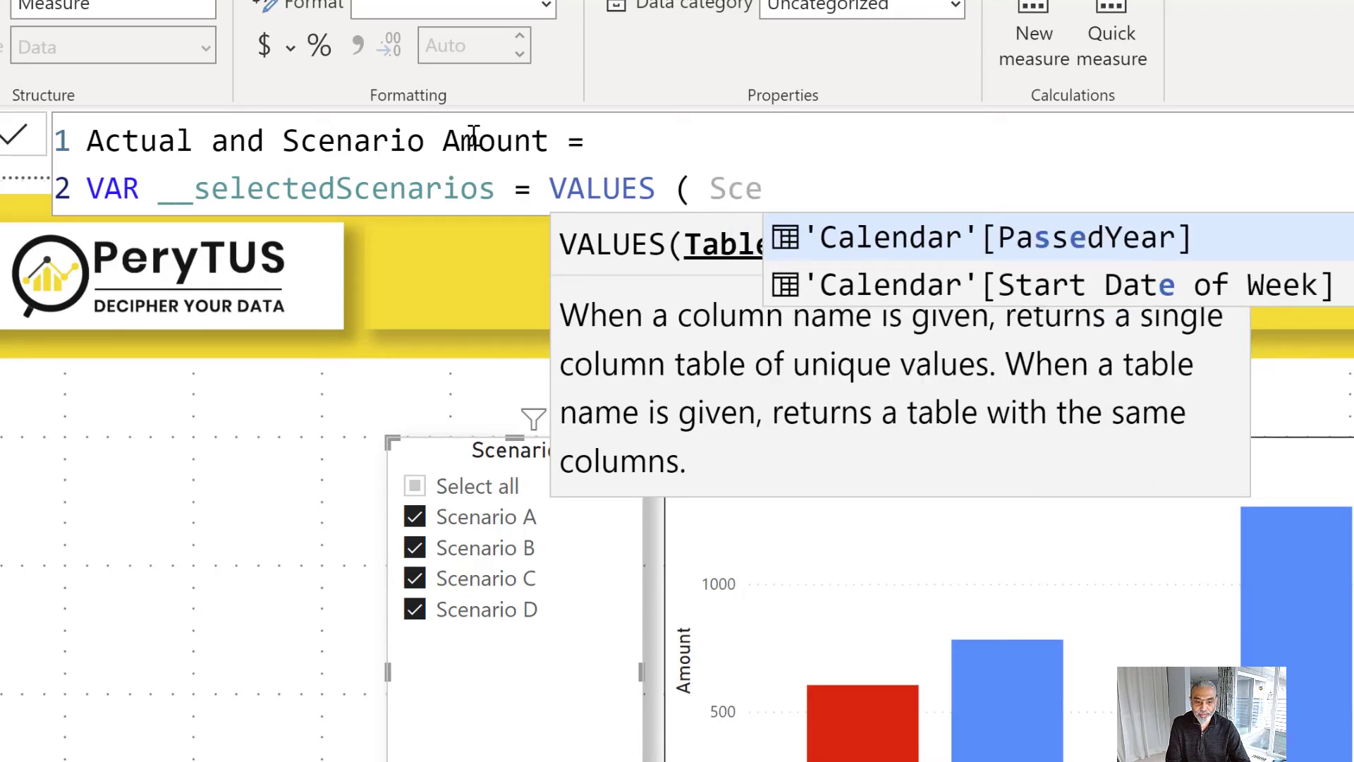
type("n")
key("Down")
key("Tab")
type(")")
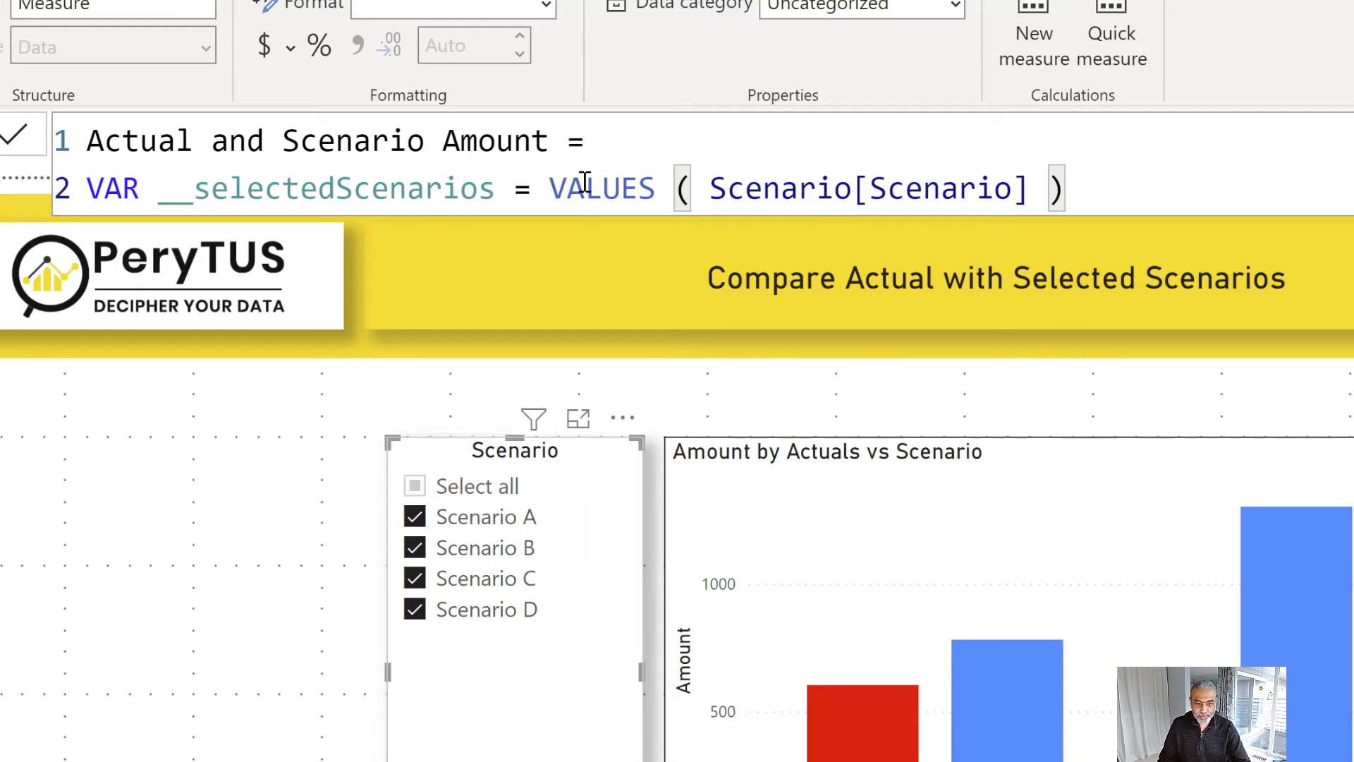
Open a UNION ( function on its own line before the VALUES expression and indent VALUES beneath it as the first table
left_click(547, 187)
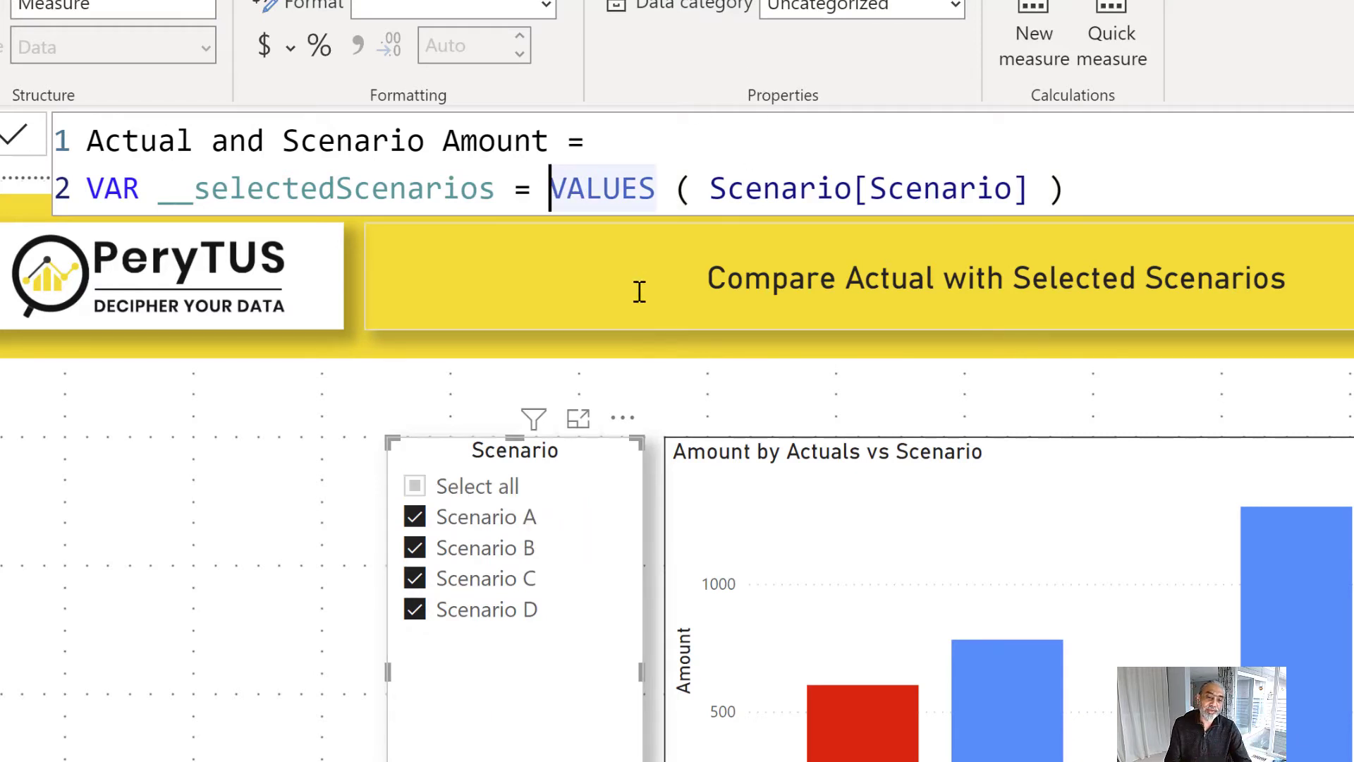
key("Return")
key("Return")
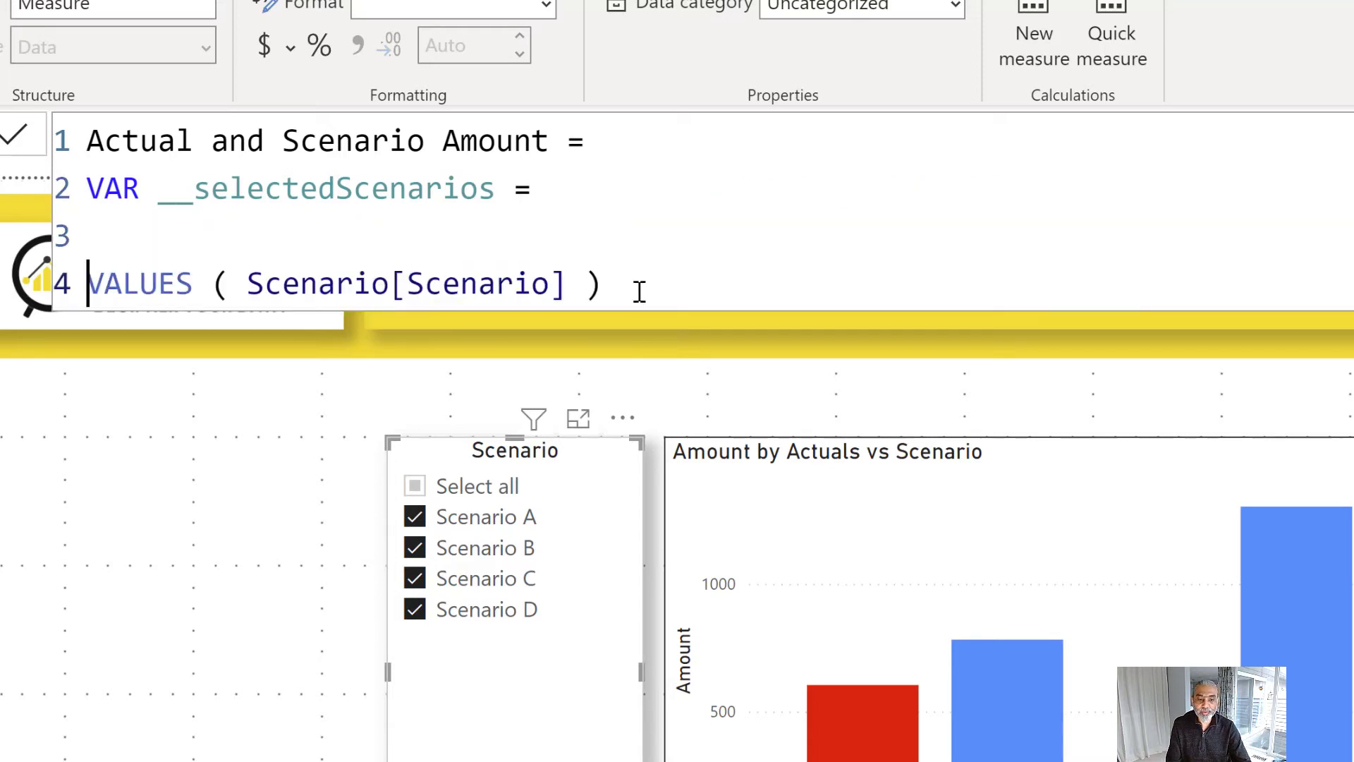
key("Up")
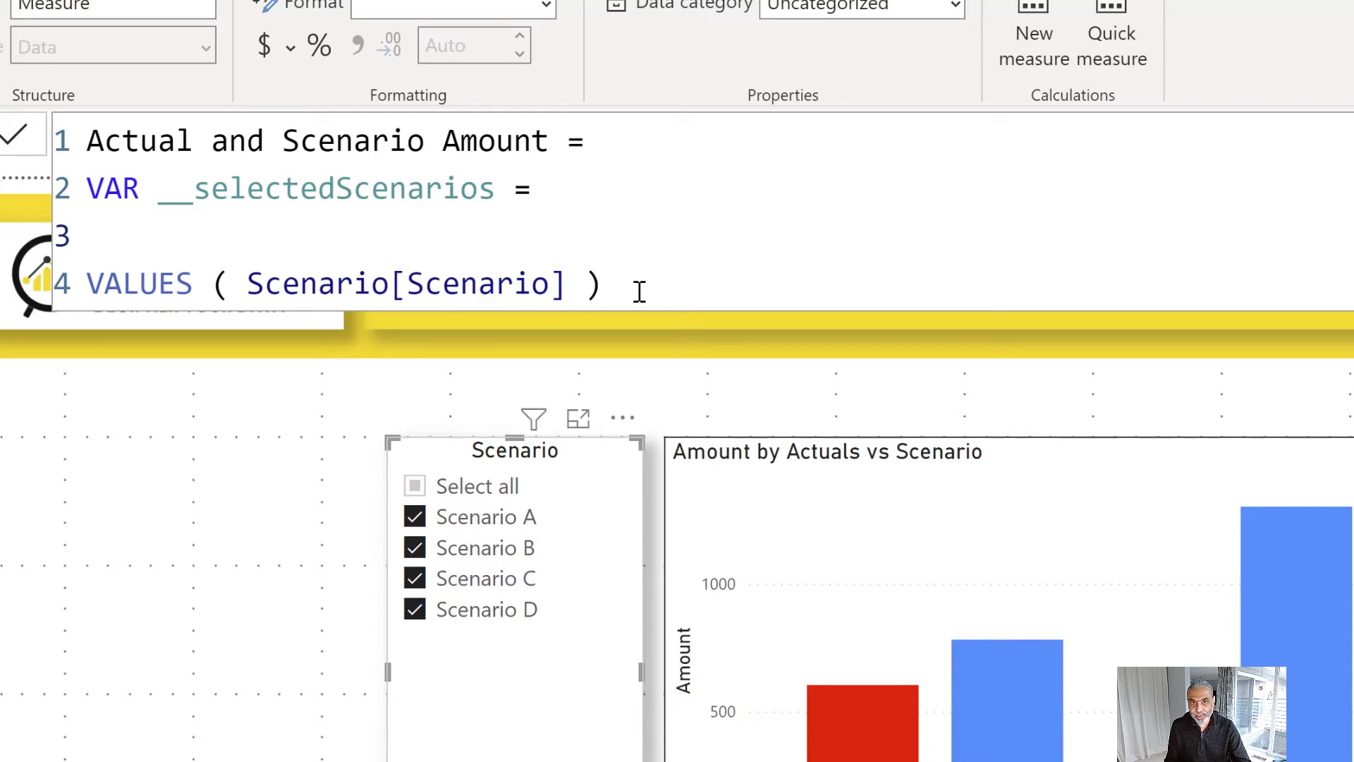
left_click_drag(602, 284, 86, 284)
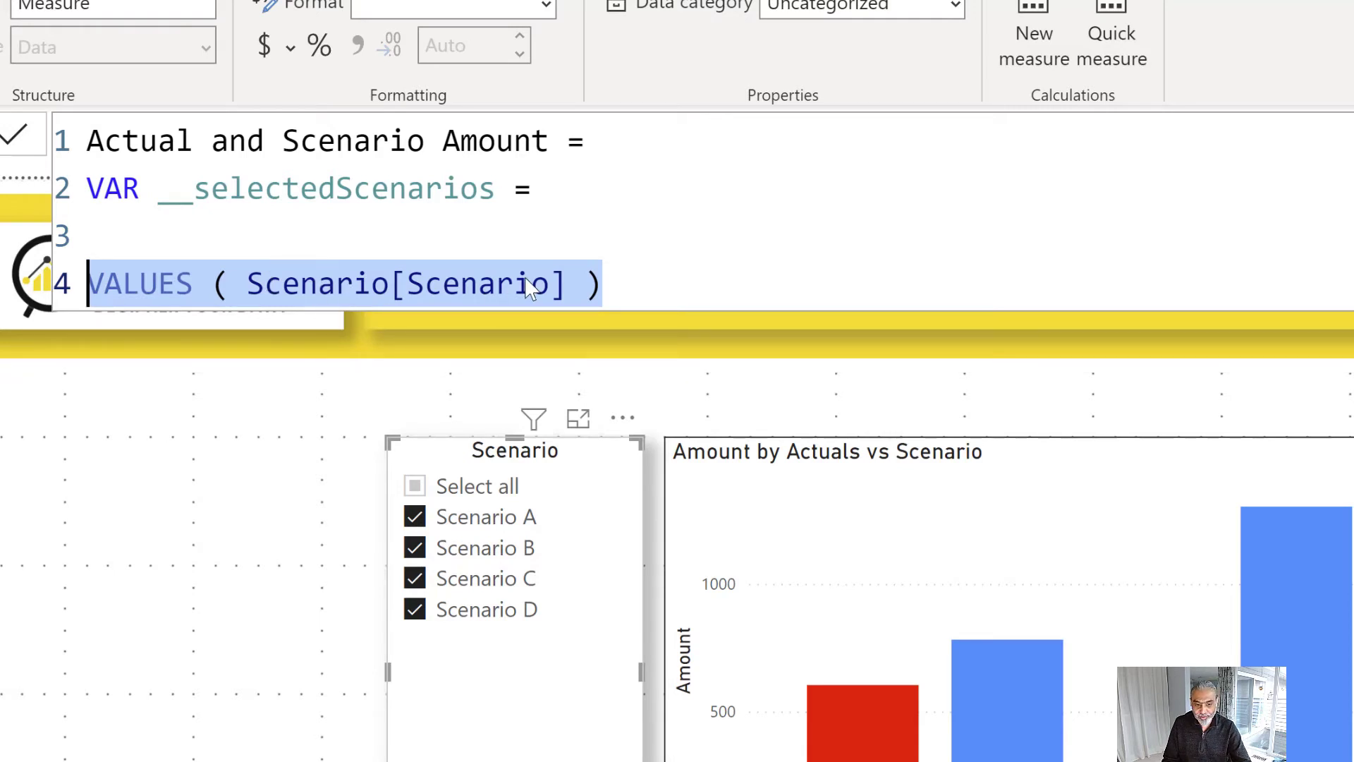
left_click(296, 231)
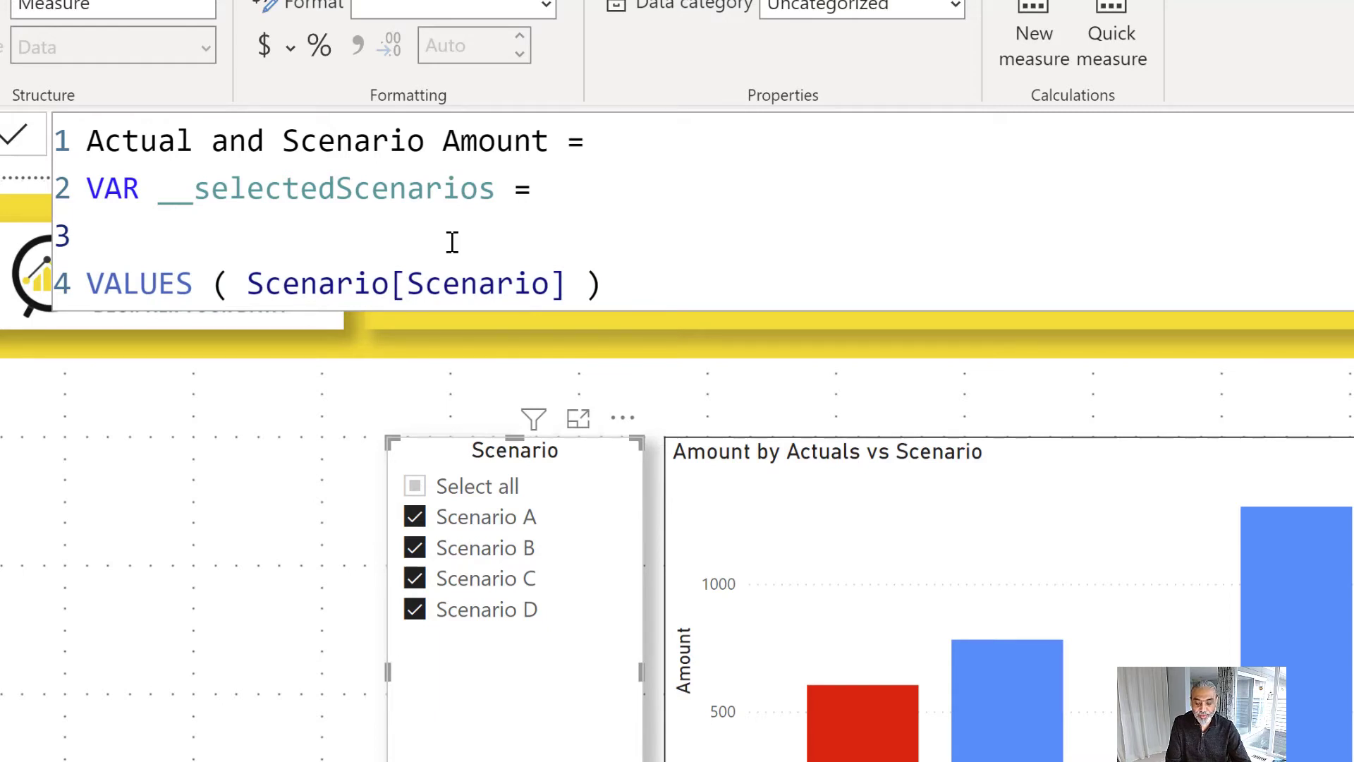
type("UNION (")
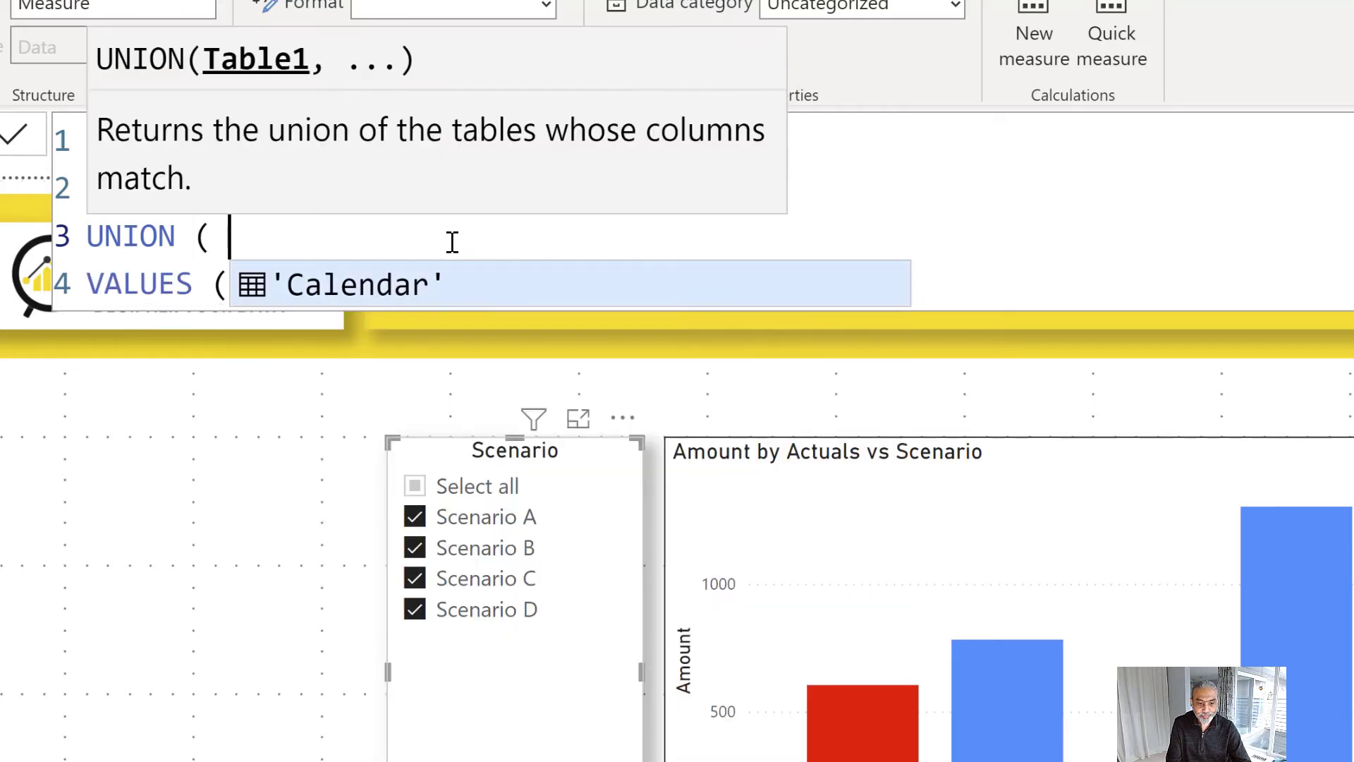
key("Escape")
key("Down")
key("Home")
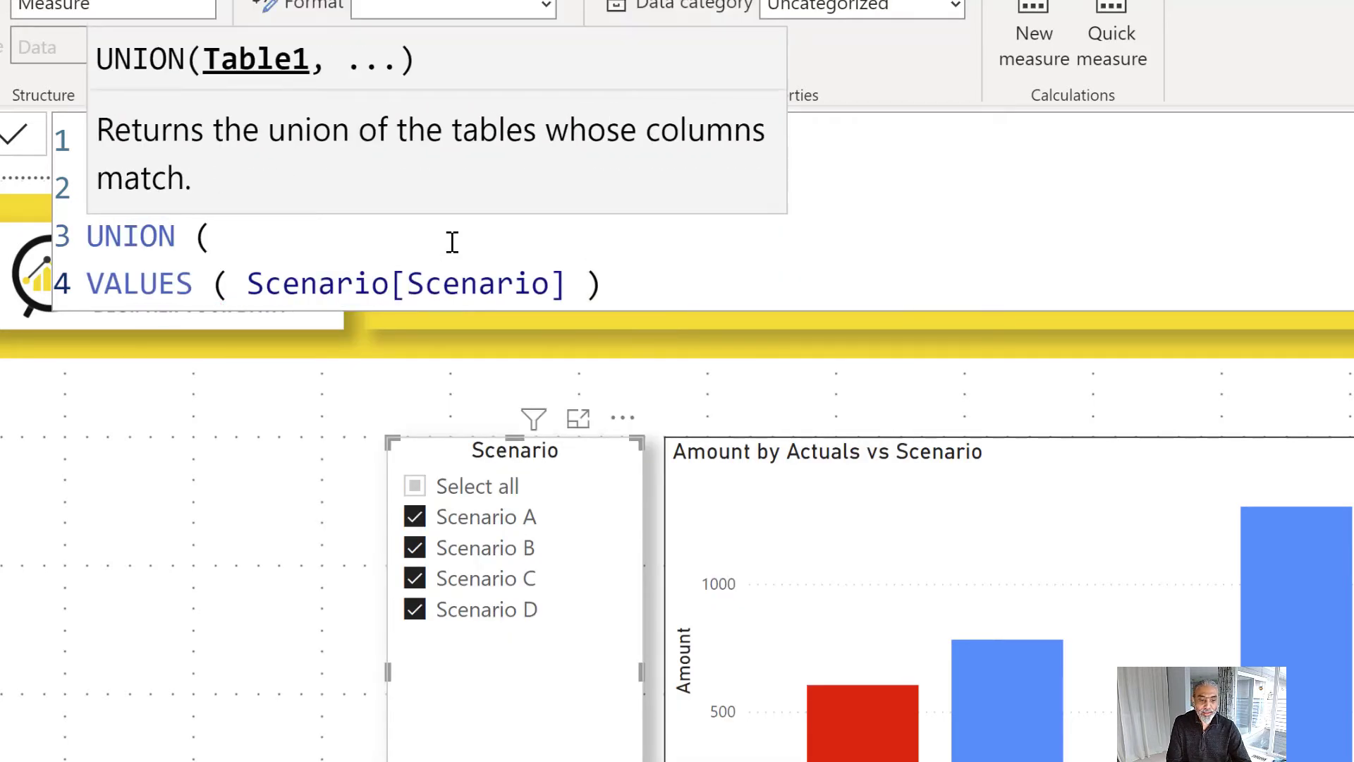
key("Tab")
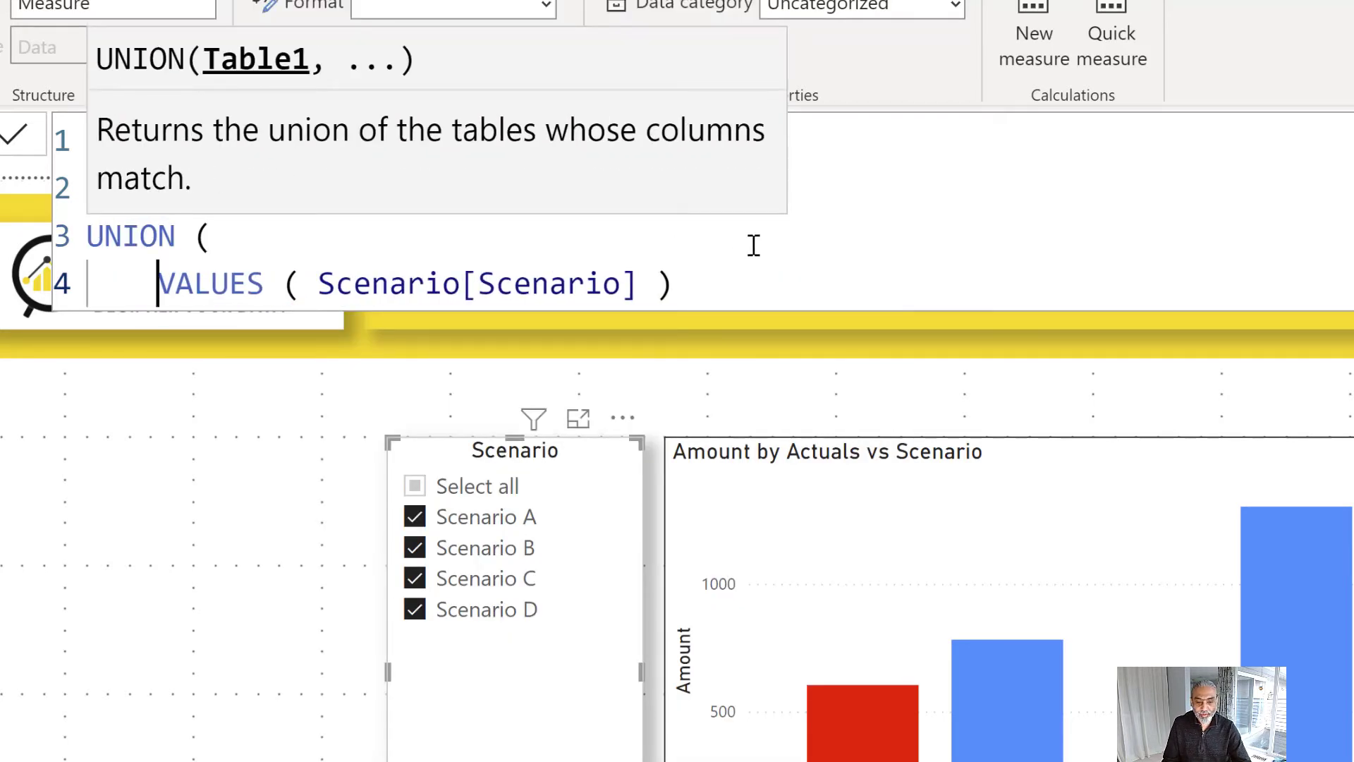
Add { "Actuals" } on its own line as the second table of the UNION and close the function on a new line
left_click(762, 269)
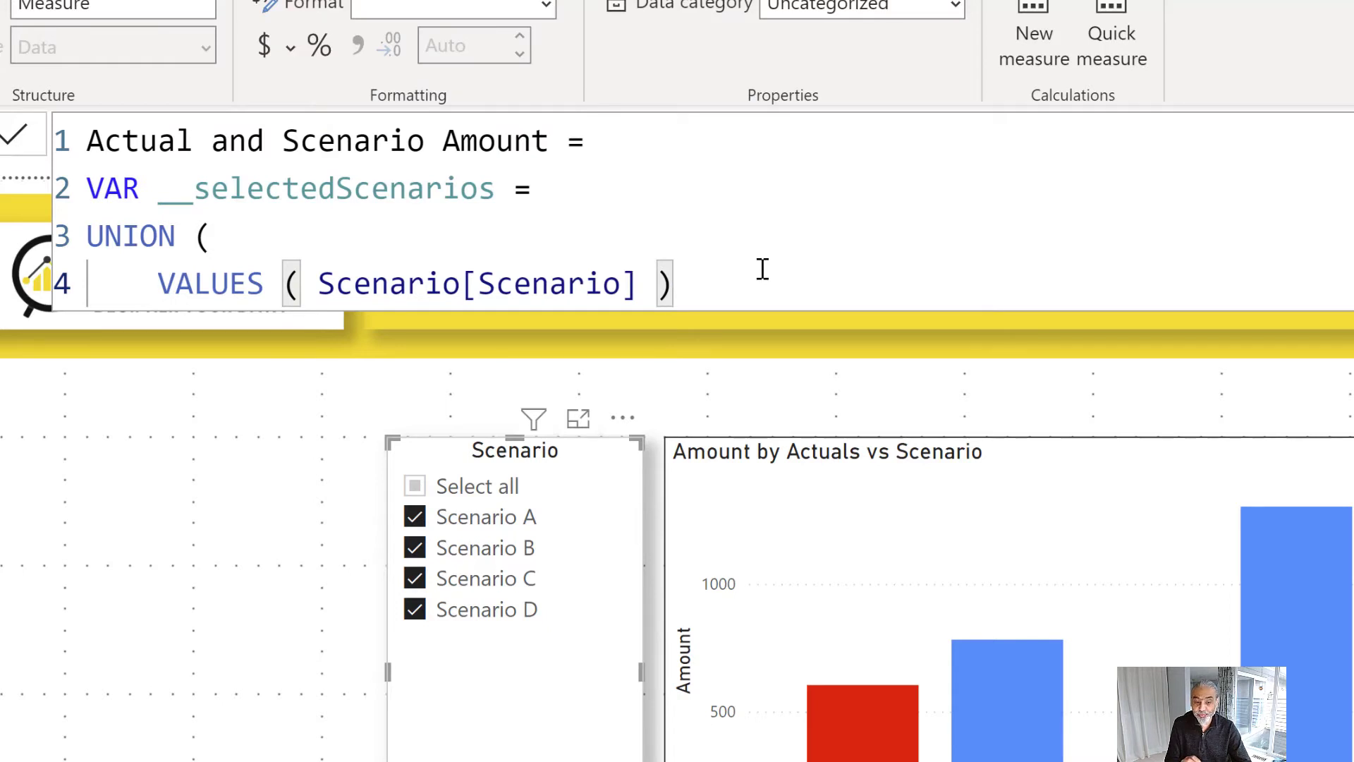
type(",")
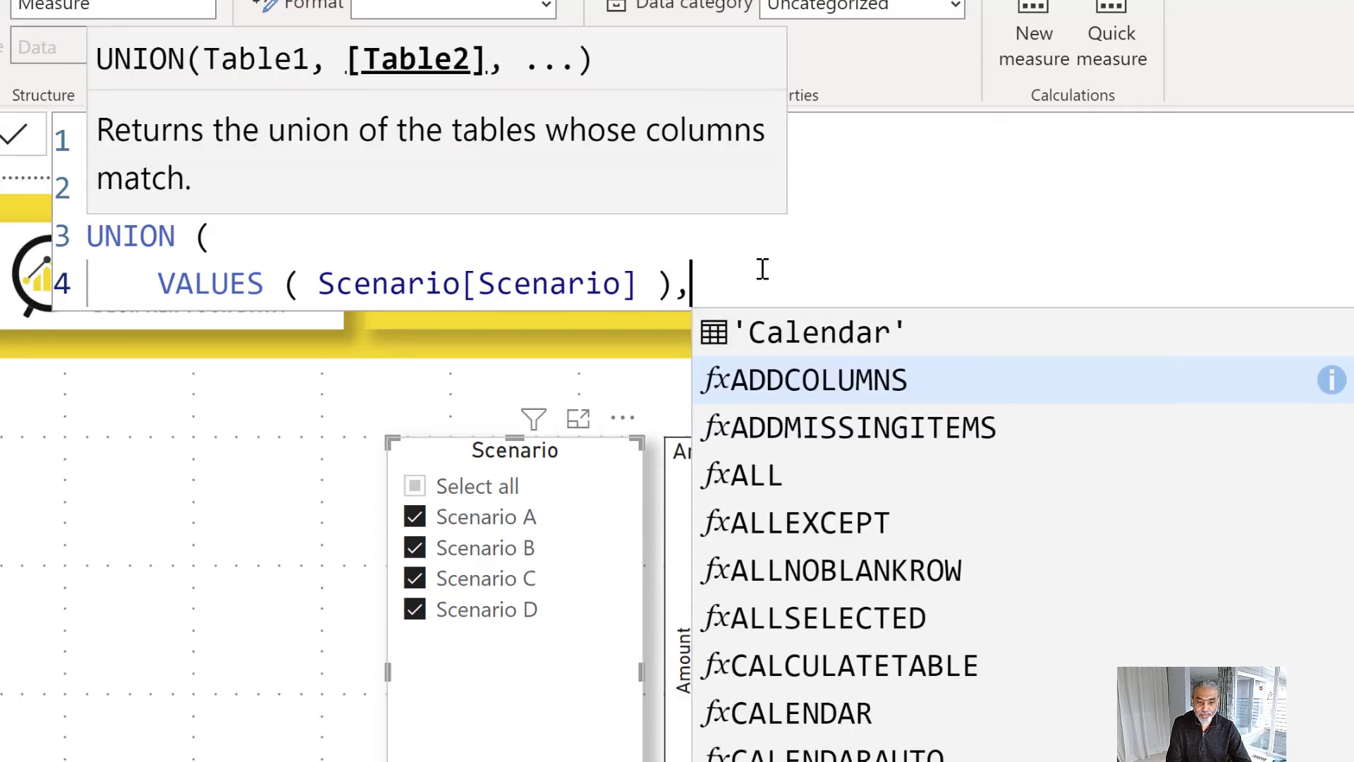
key("shift+Return")
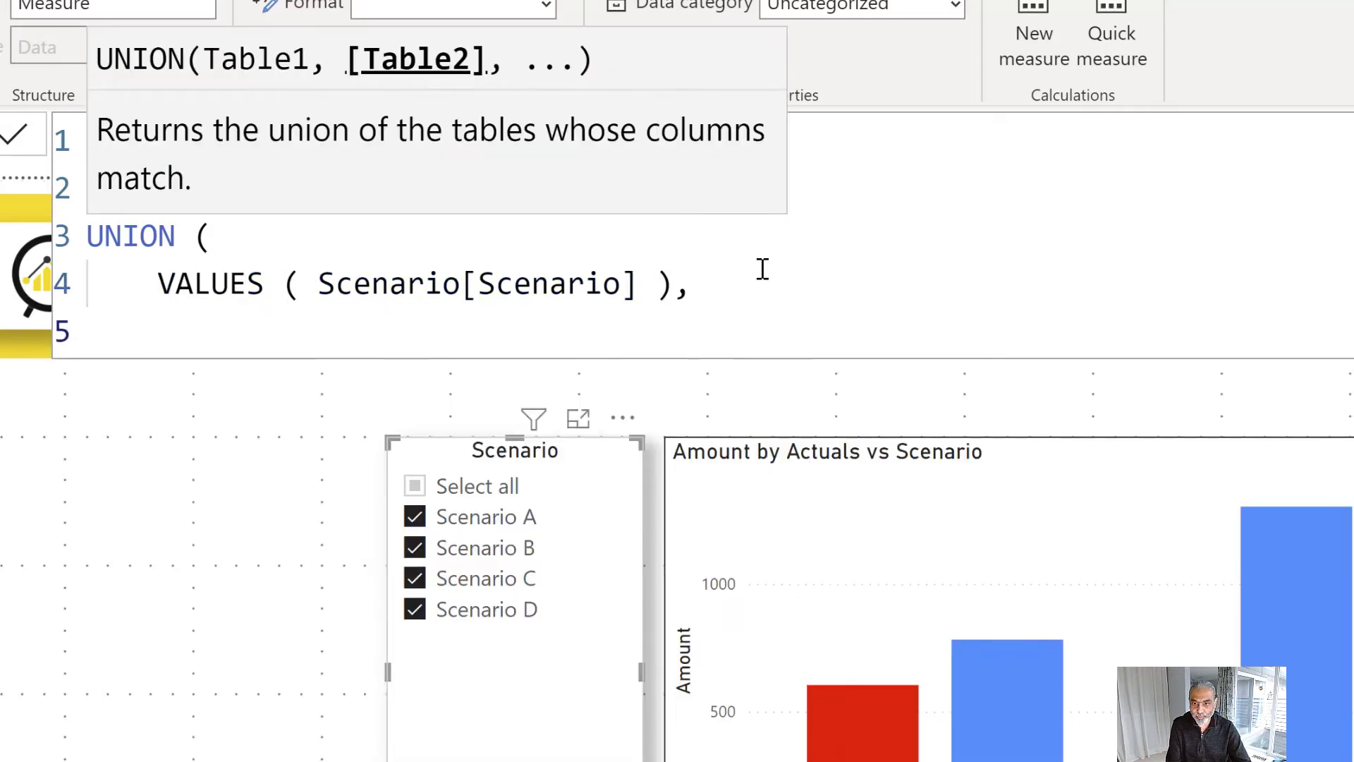
type("{ \"")
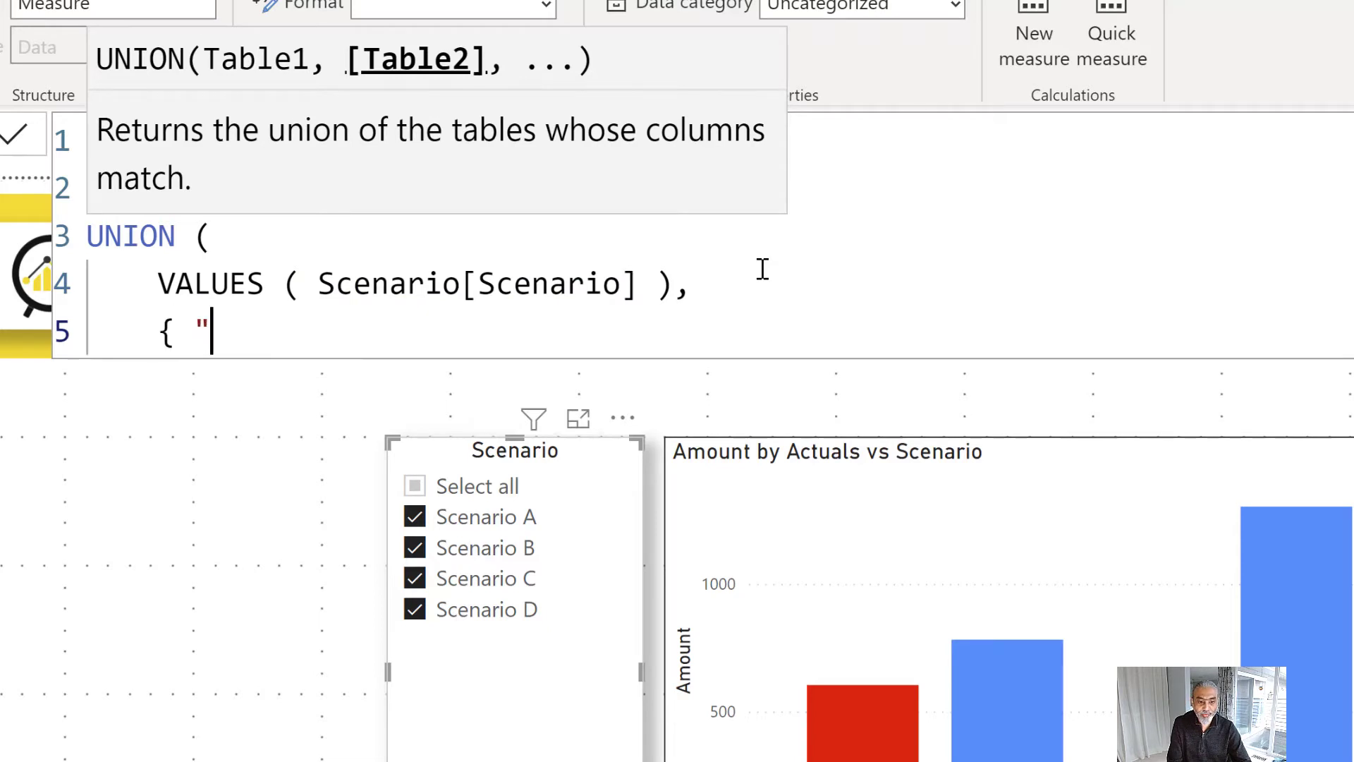
type("Actuals\" ")
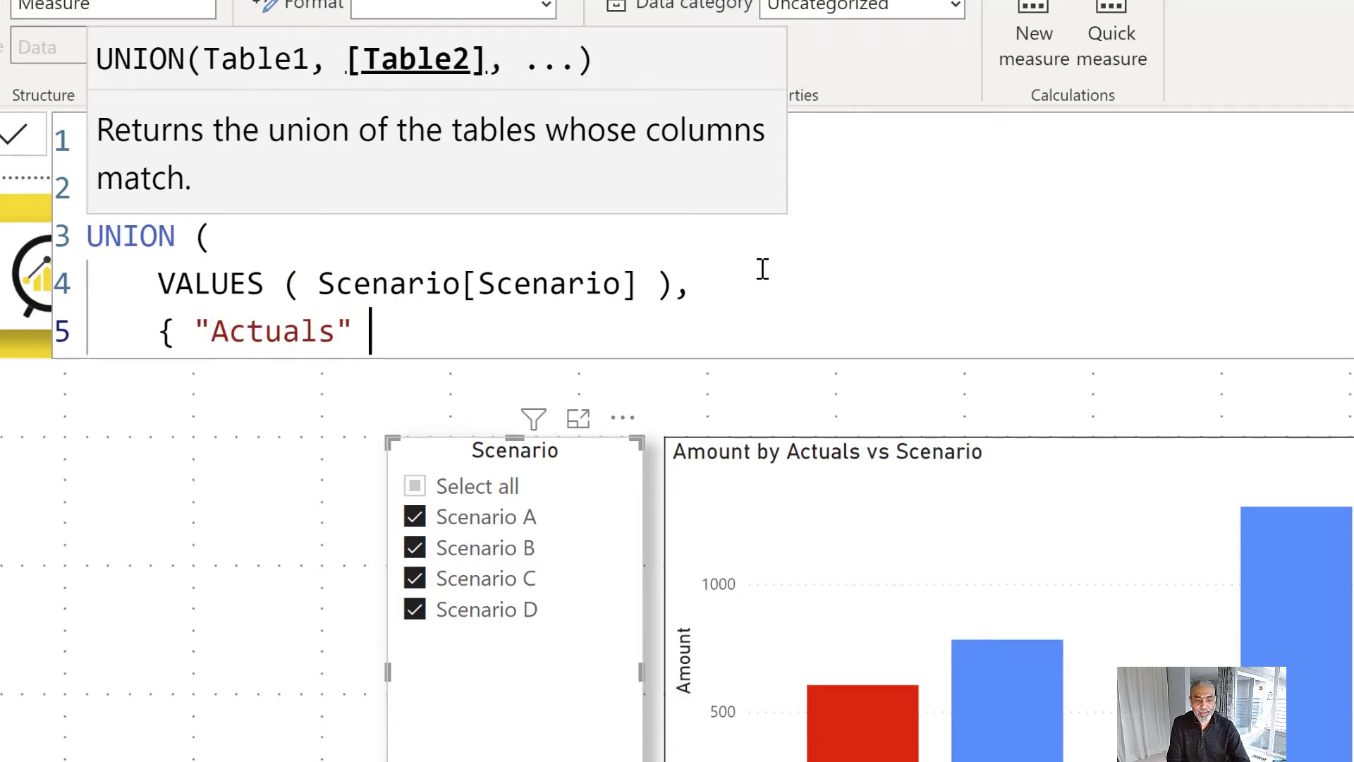
type("}")
key("shift+Return")
key("BackSpace")
type(")")
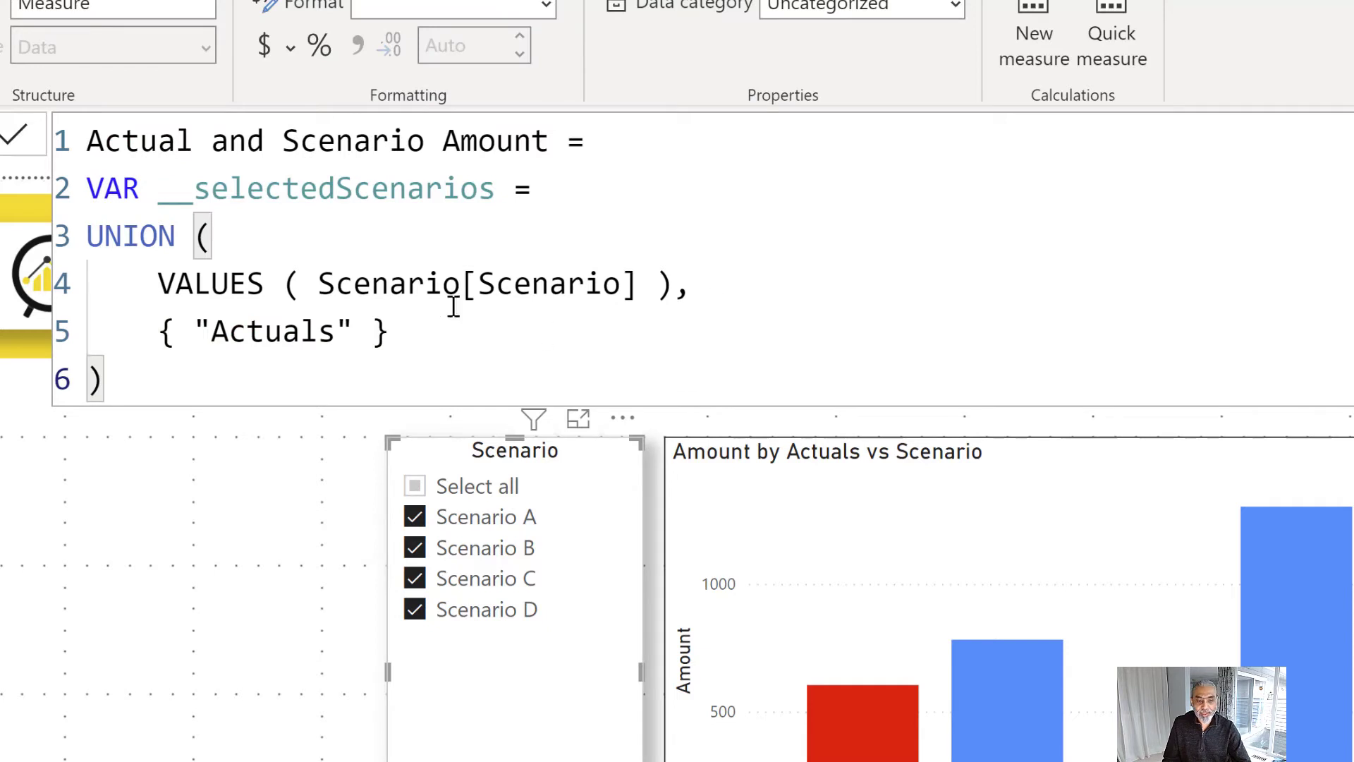
left_click_drag(158, 324, 382, 326)
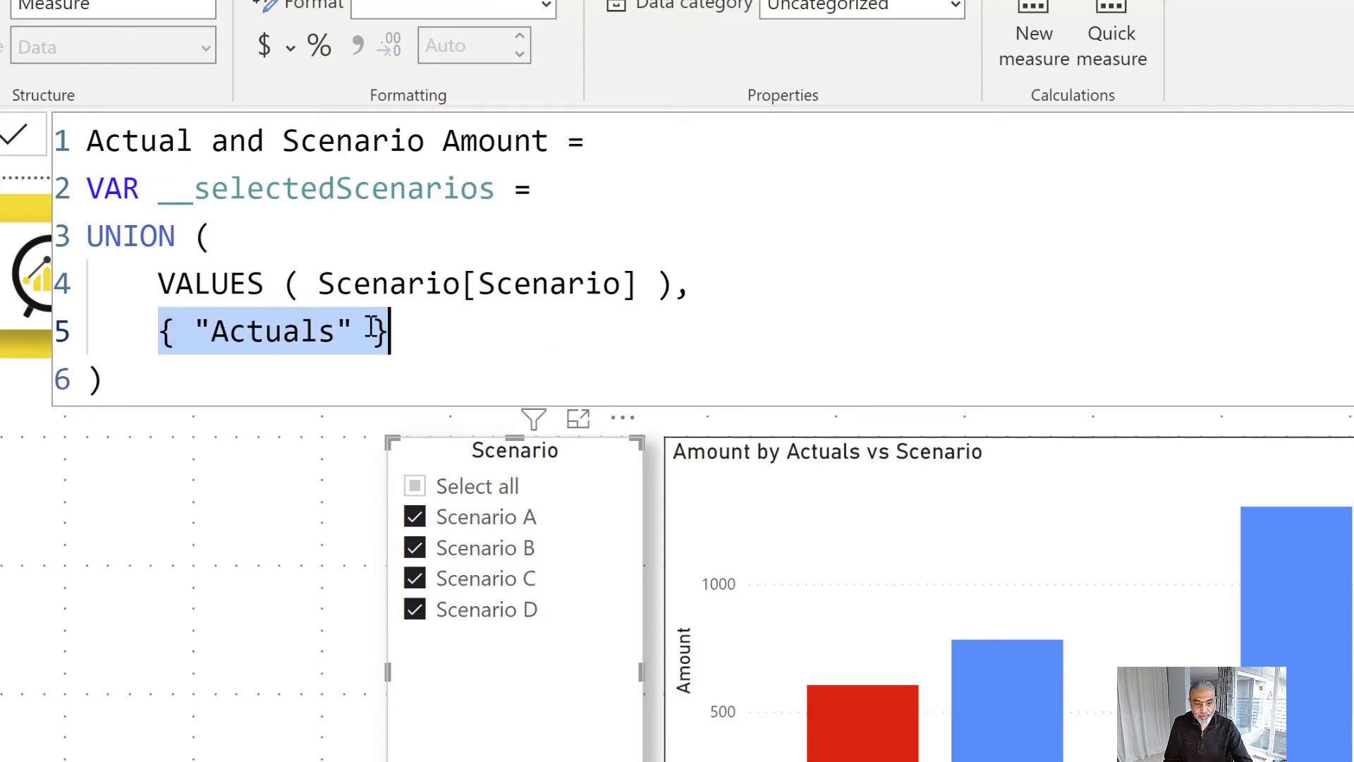
left_click(355, 332)
type(",")
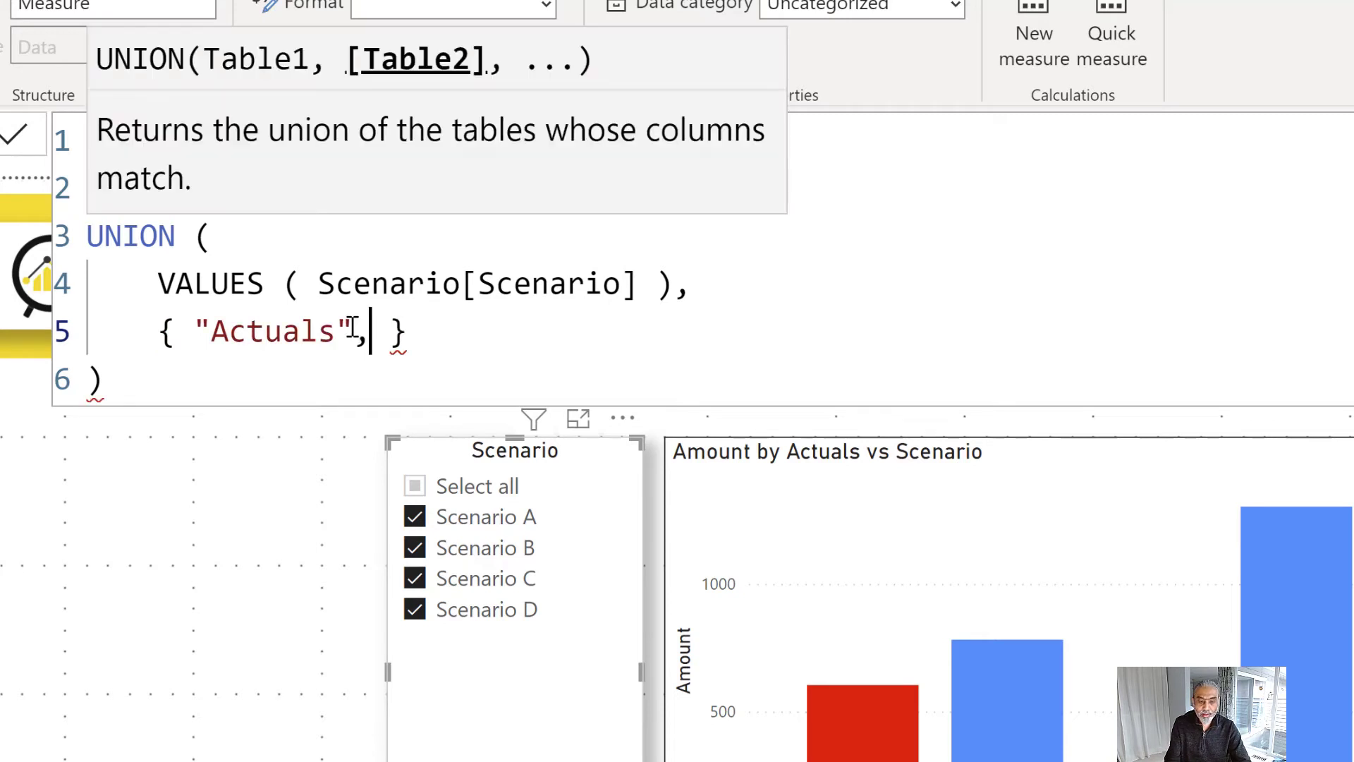
type(" \"")
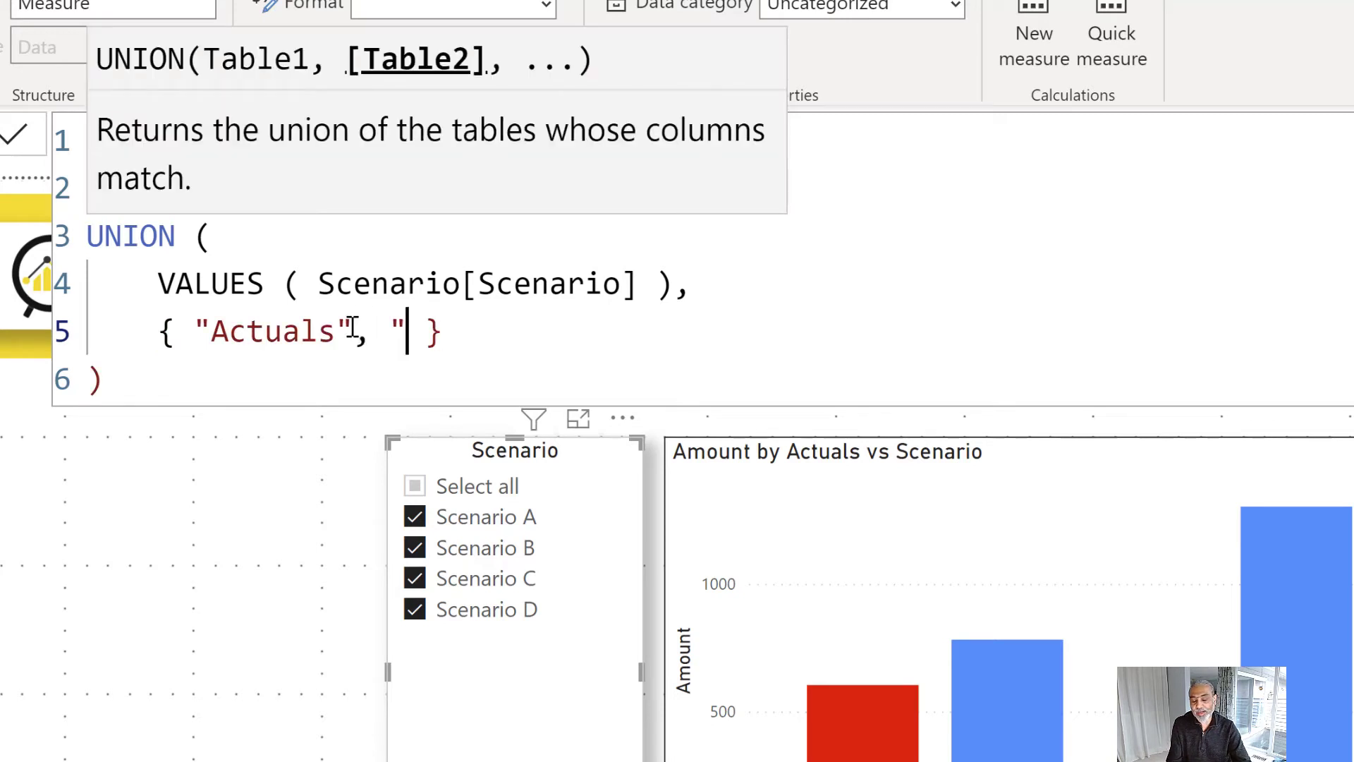
key("BackSpace")
key("BackSpace")
key("BackSpace")
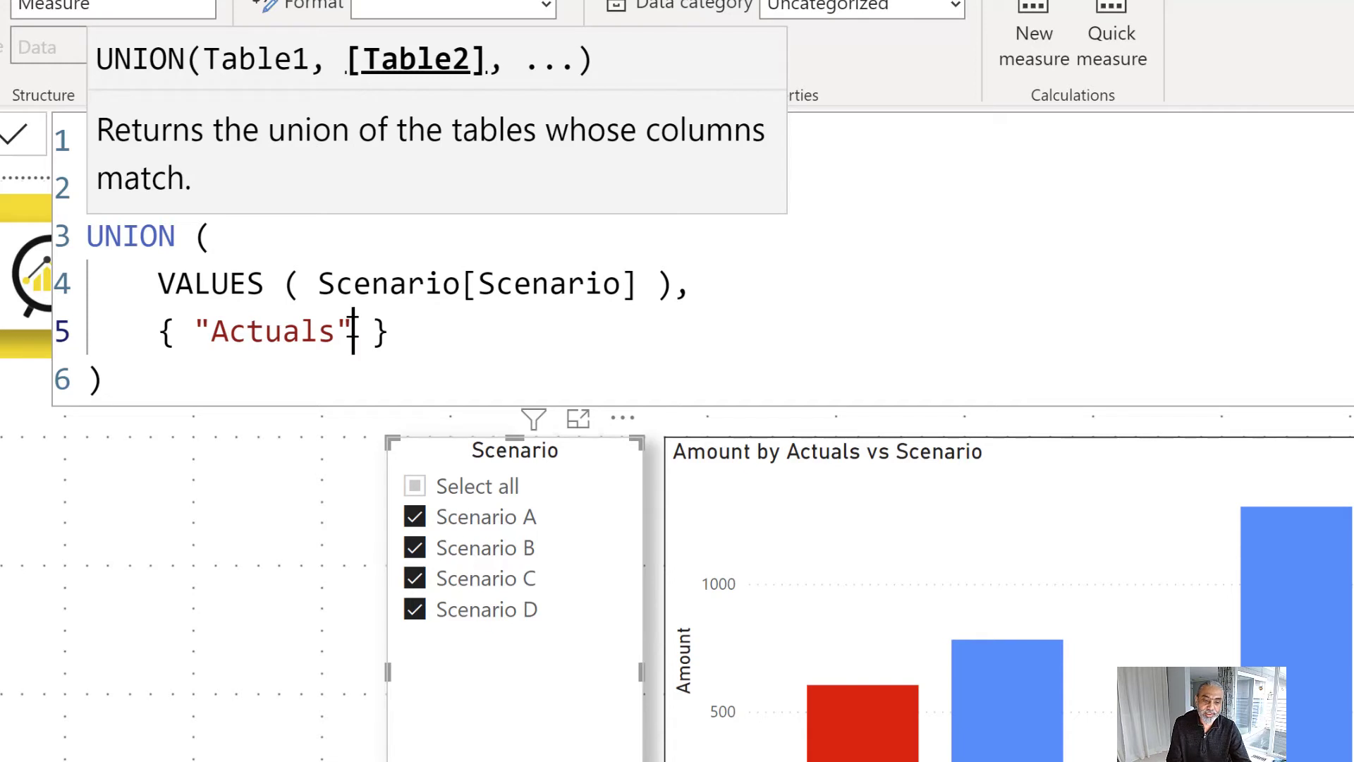
Add RETURN COUNTROWS ( __selectedScenarios ) on a new line after the UNION and commit the measure
key("Down")
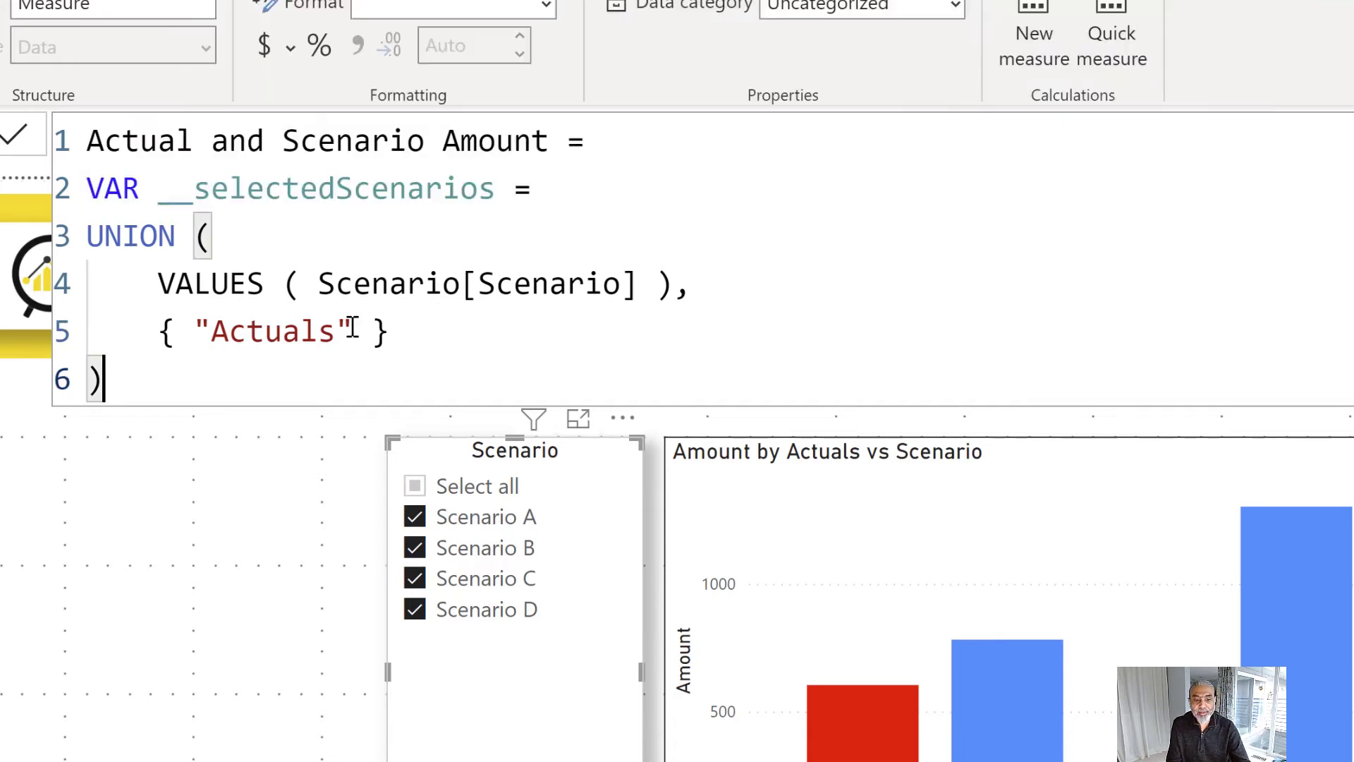
key("shift+Return")
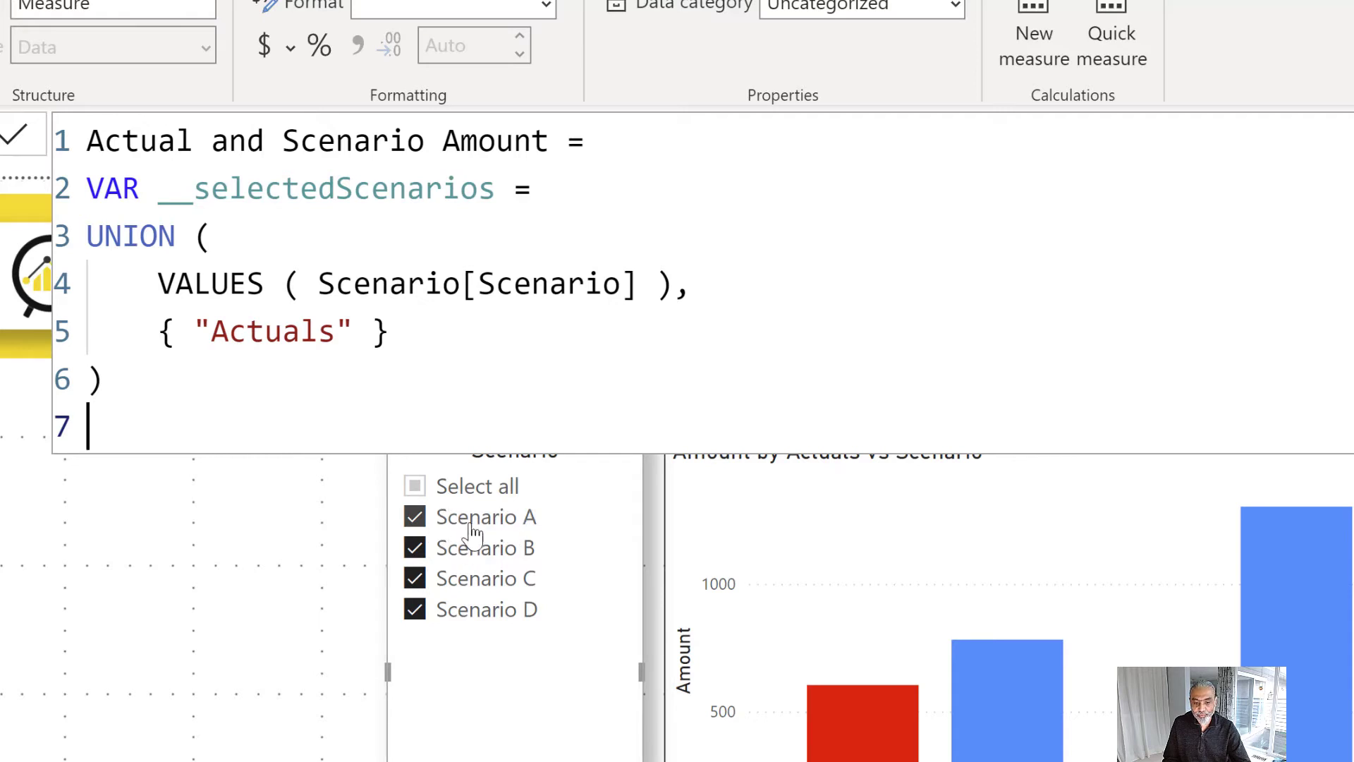
left_click(146, 282)
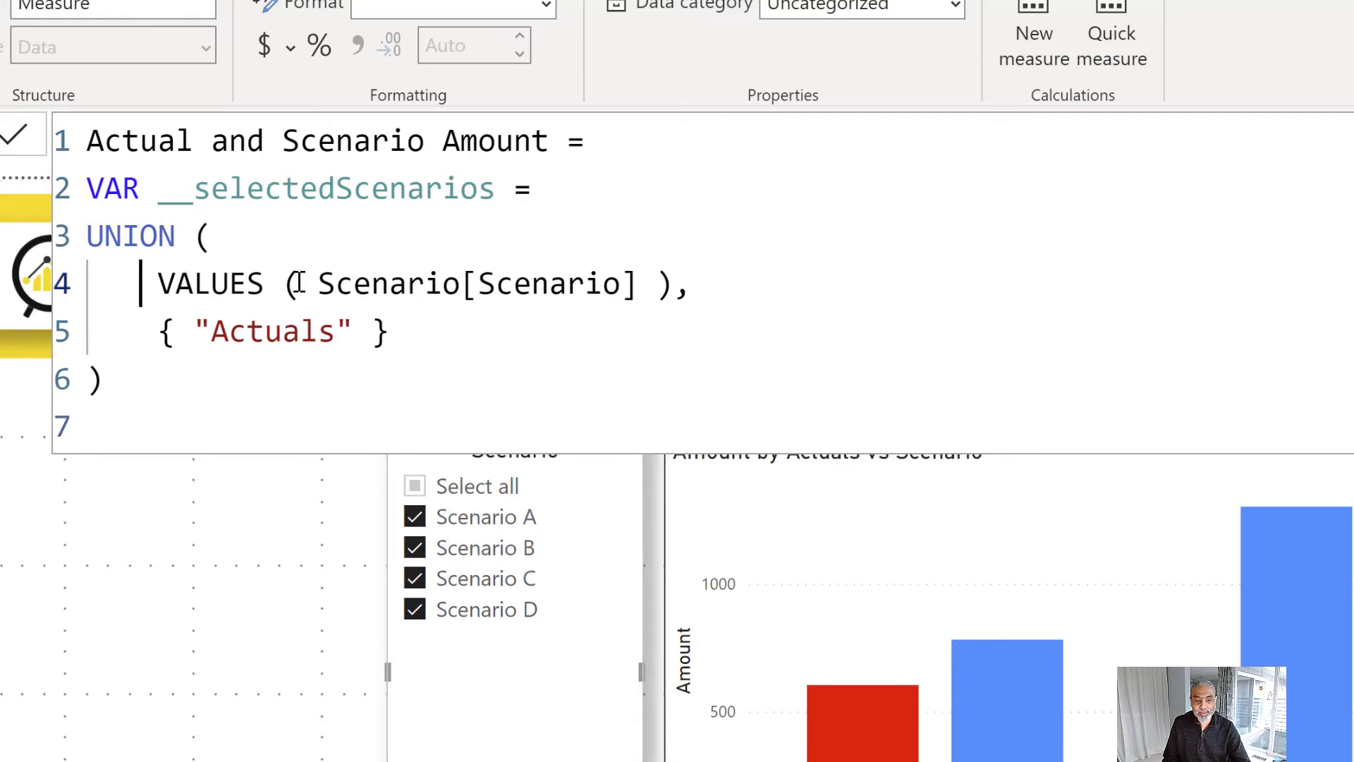
left_click_drag(299, 282, 680, 295)
left_click(682, 295)
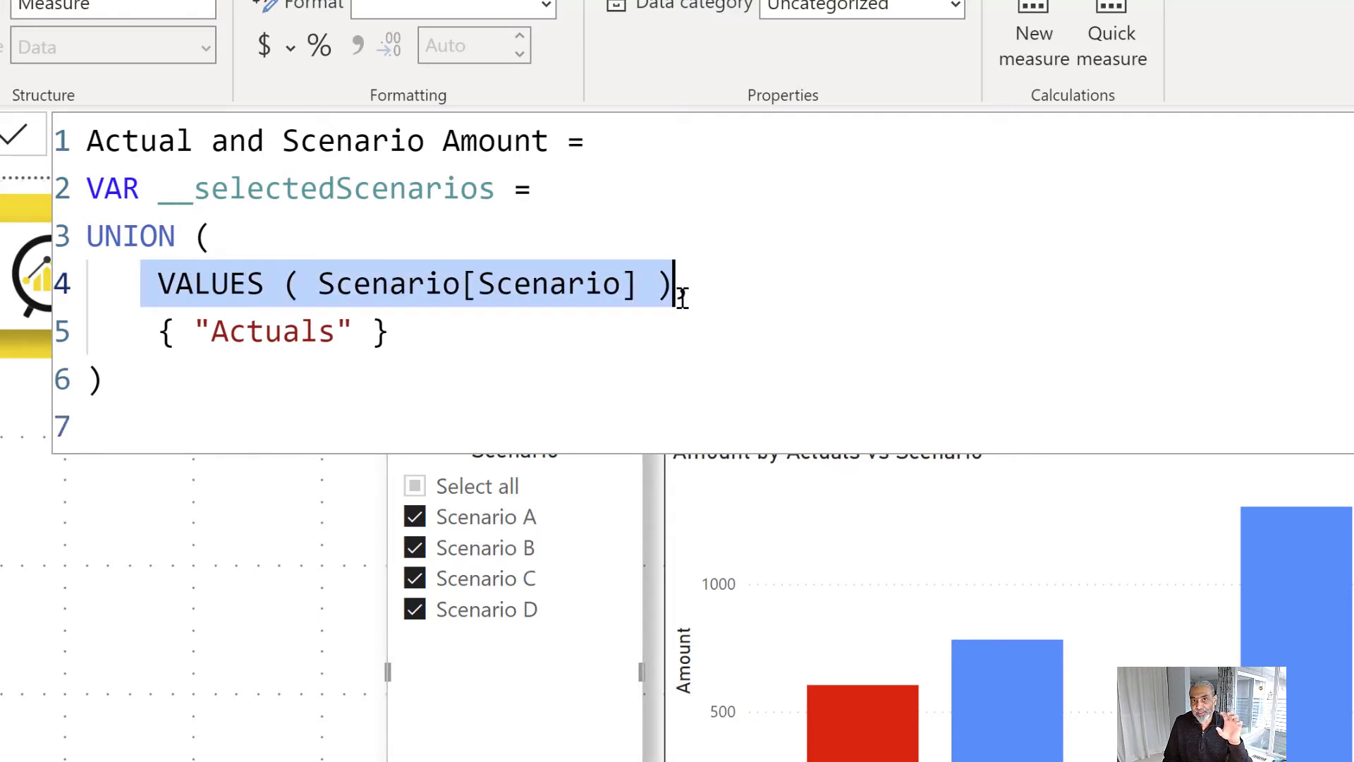
type(",")
left_click(160, 332)
left_click(533, 330, "shift")
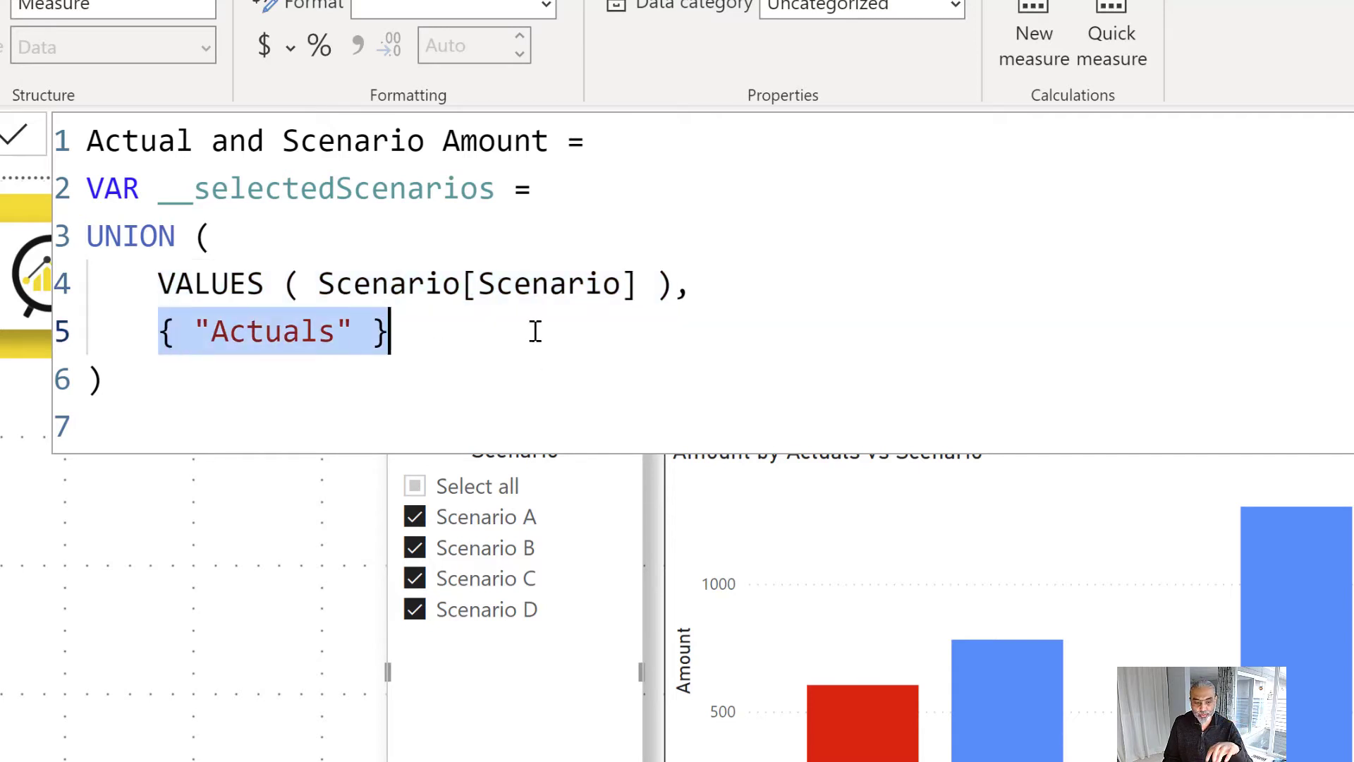
left_click(244, 422)
type("RET")
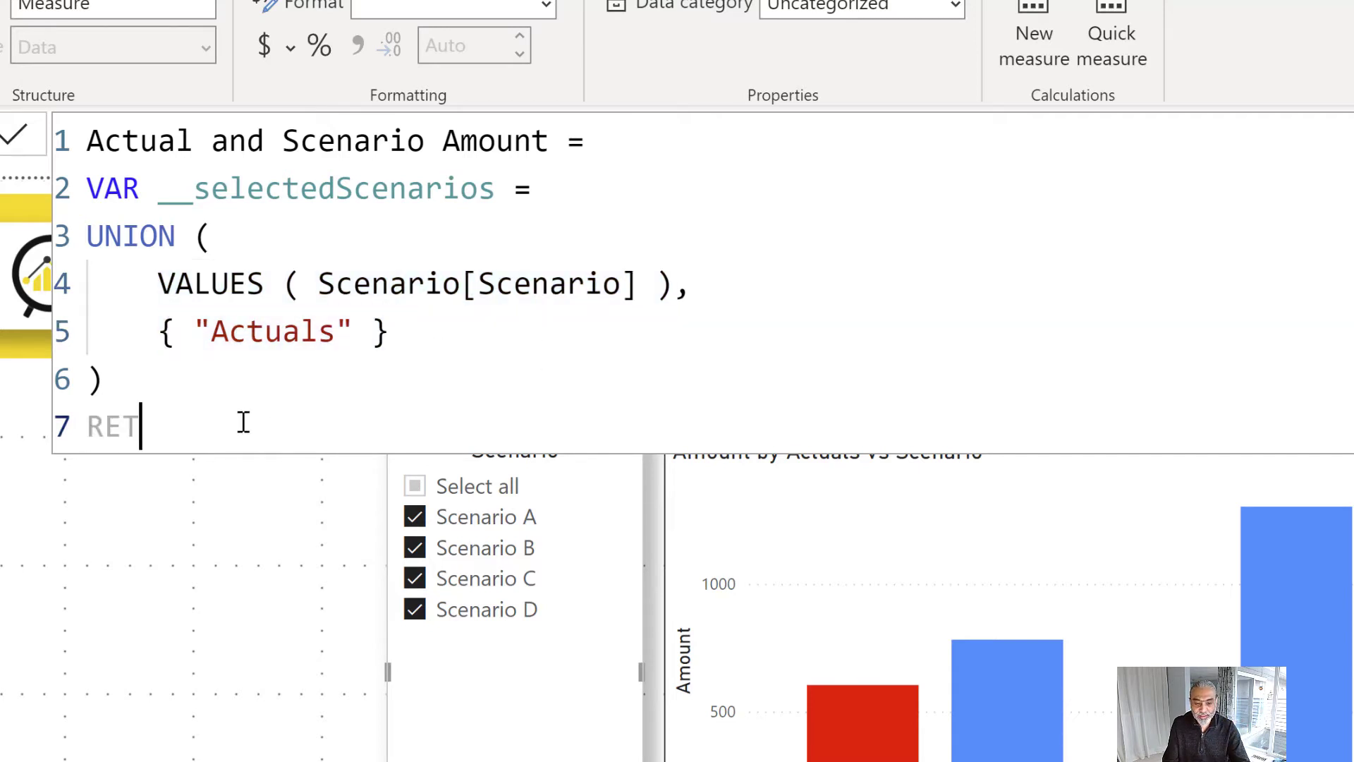
type("URN COUNTROWS ( __selectedScenarios ")
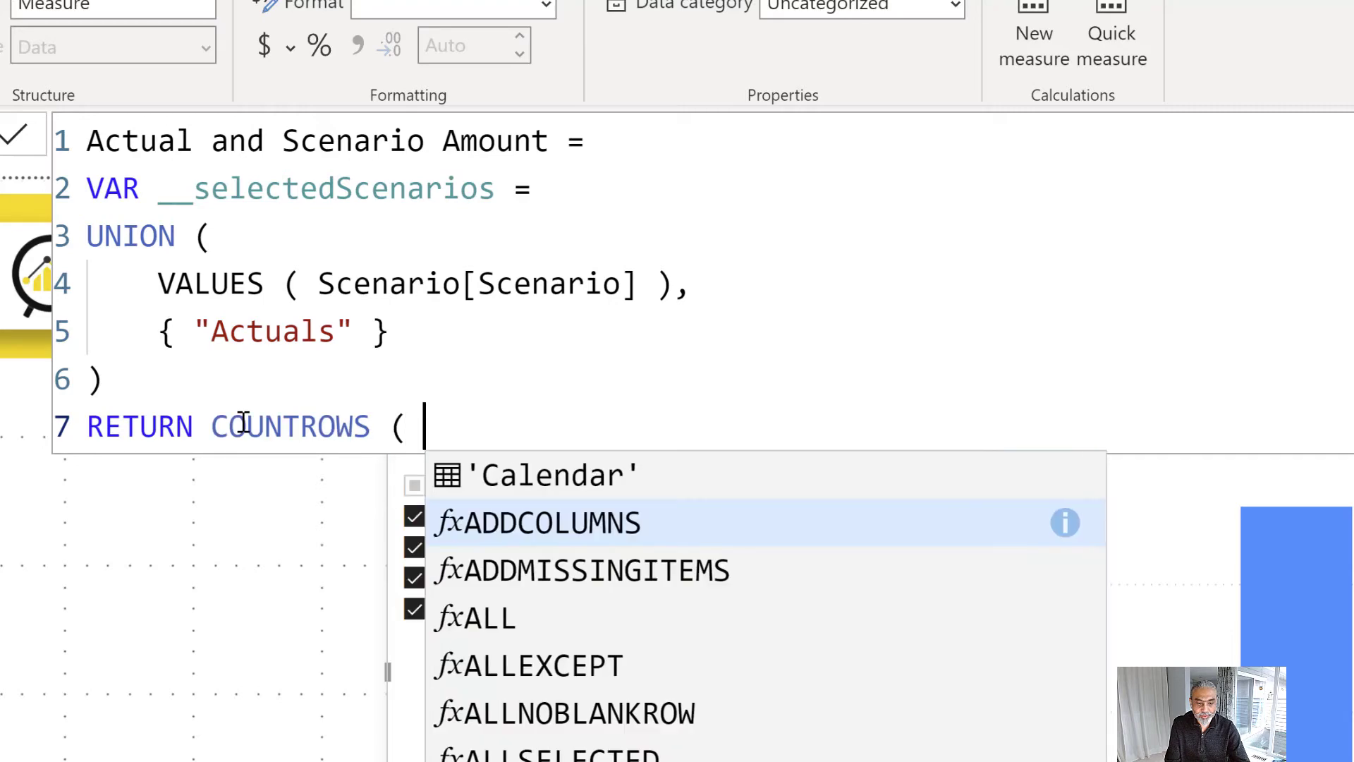
type(")")
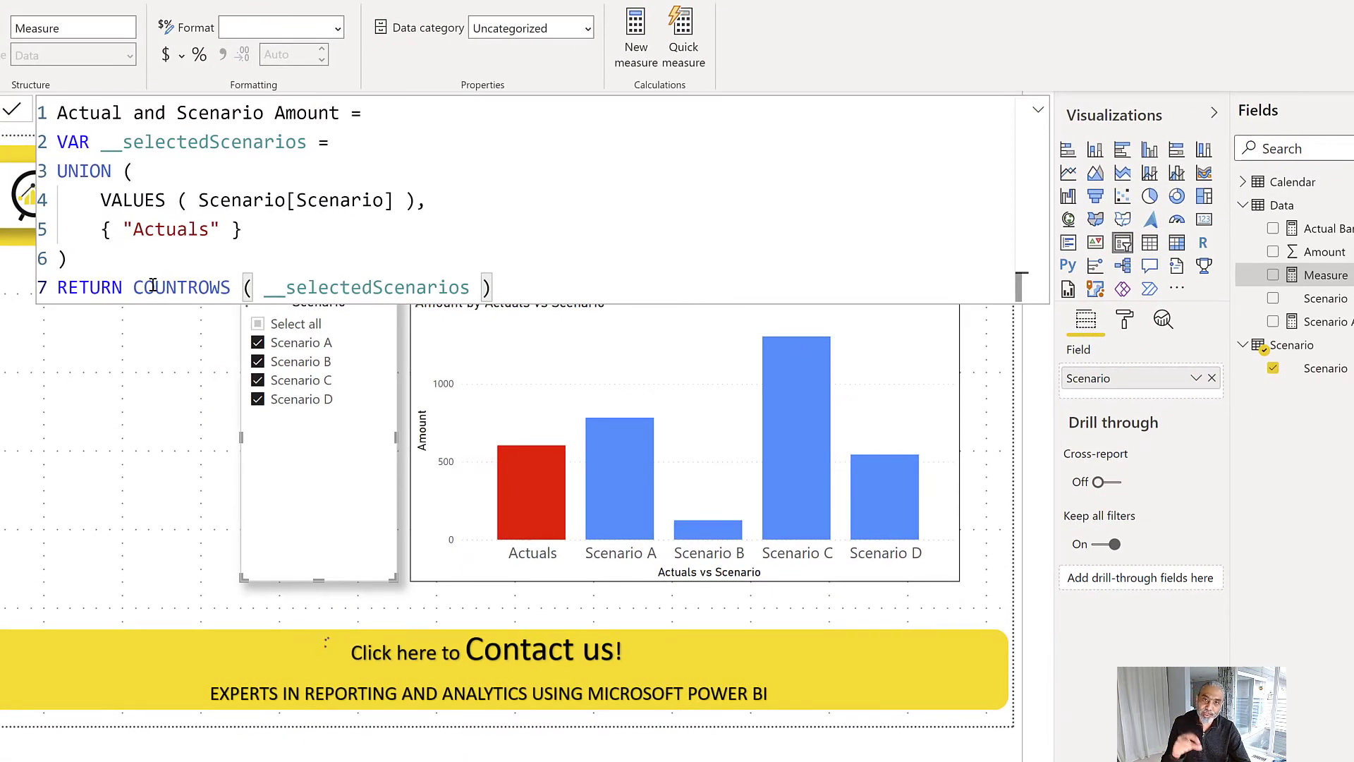
key("Return")
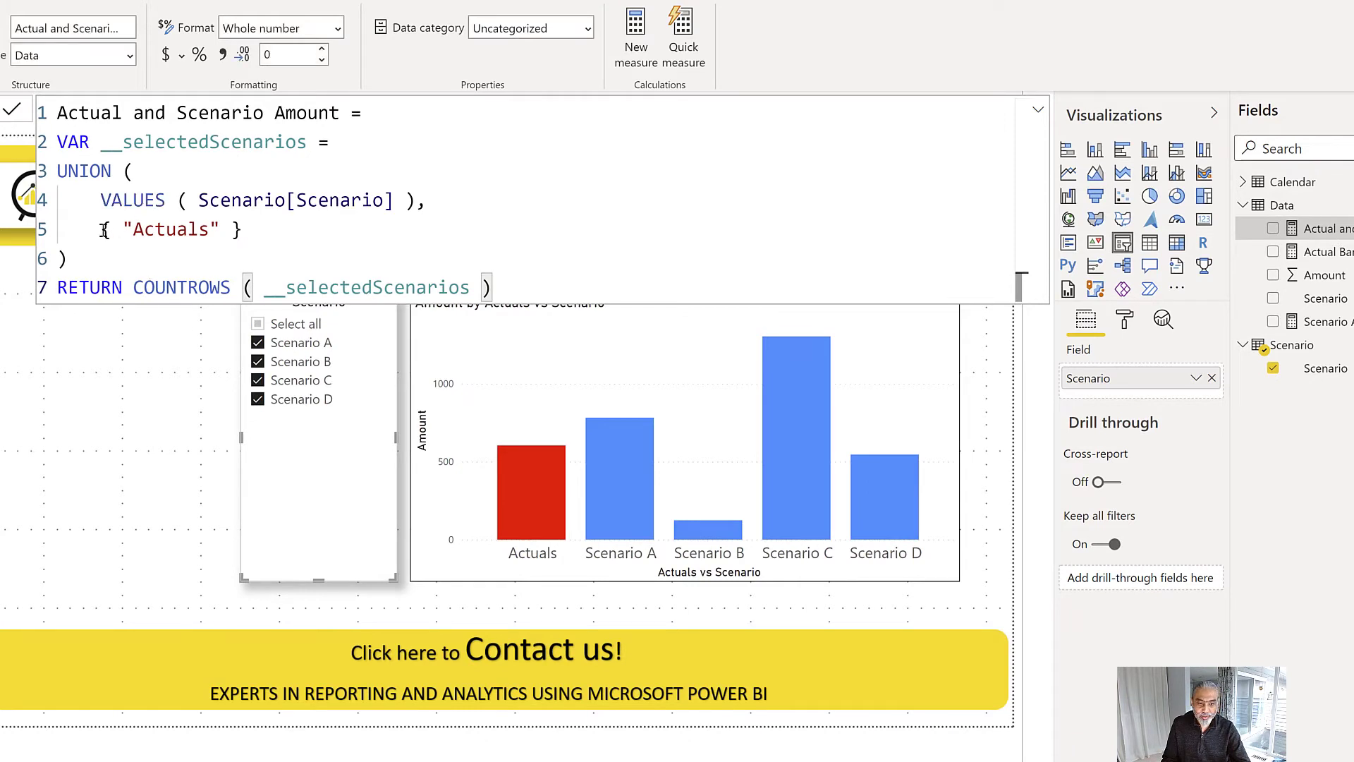
Add a visual of the Actual and Scenario Amount measure to the canvas and shorten the Scenario slicer to fit its list
left_click_drag(101, 230, 244, 229)
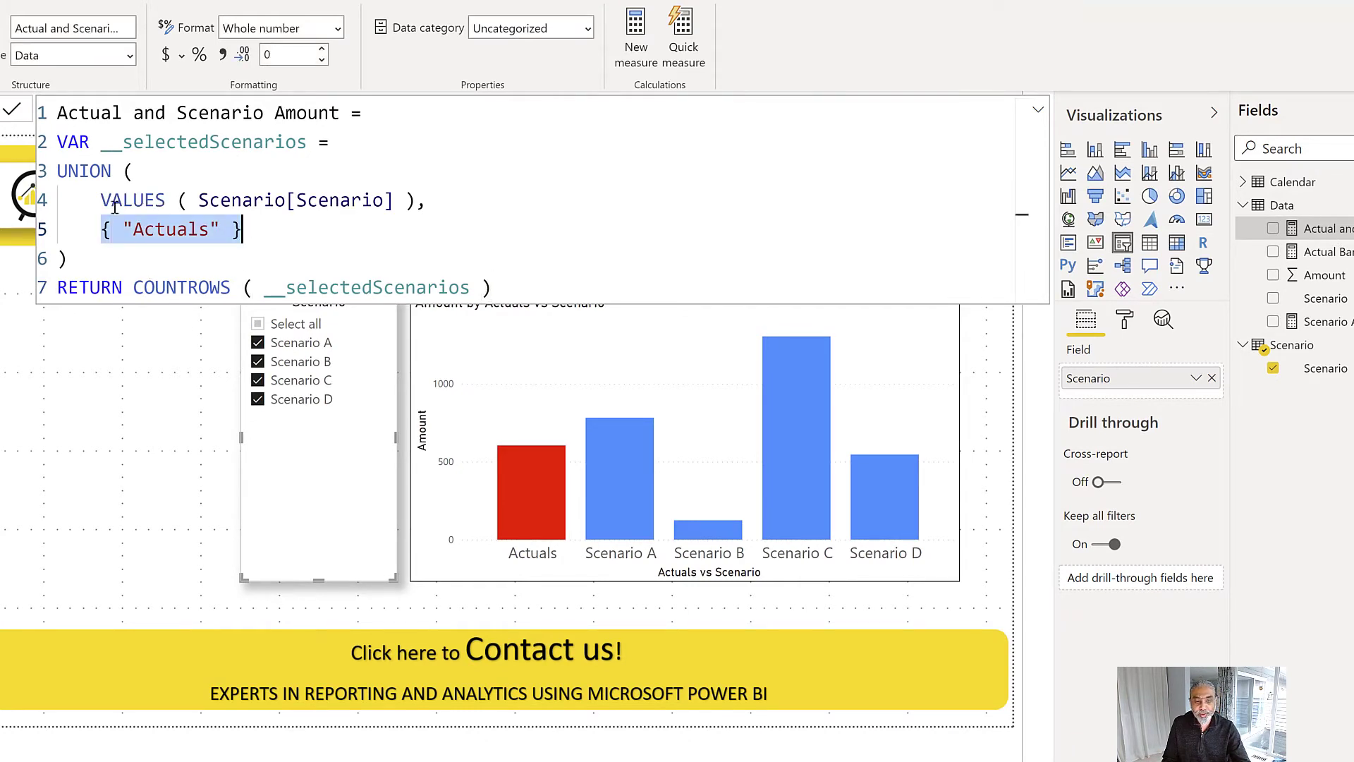
left_click(262, 407)
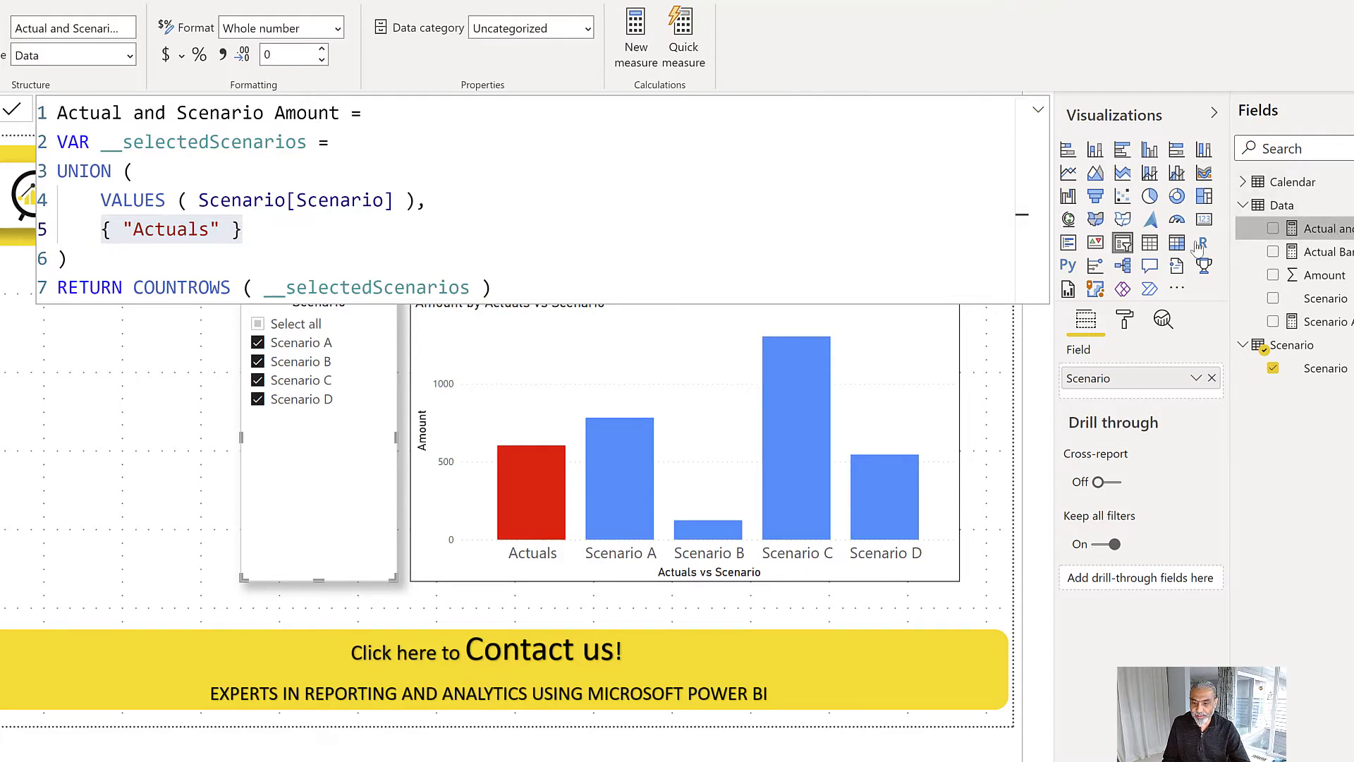
left_click_drag(1199, 247, 151, 491)
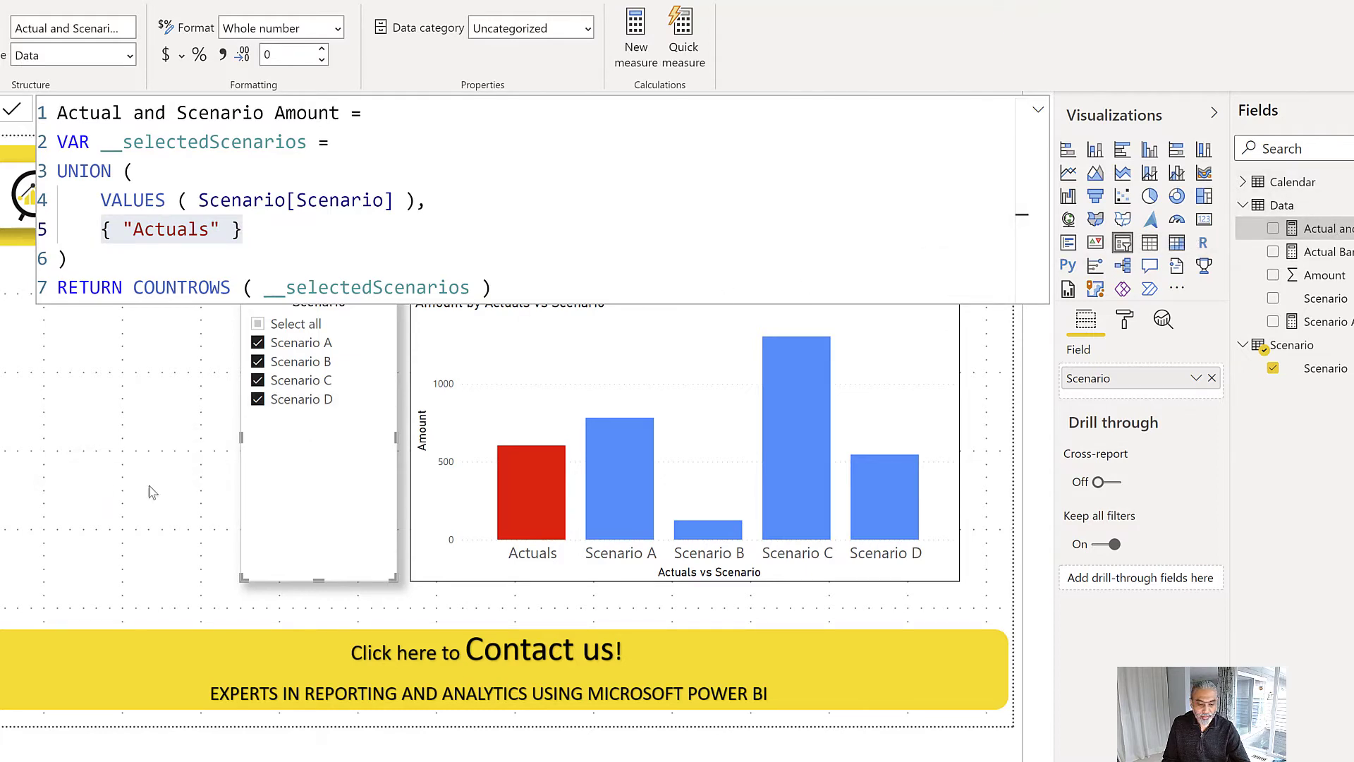
left_click(319, 579)
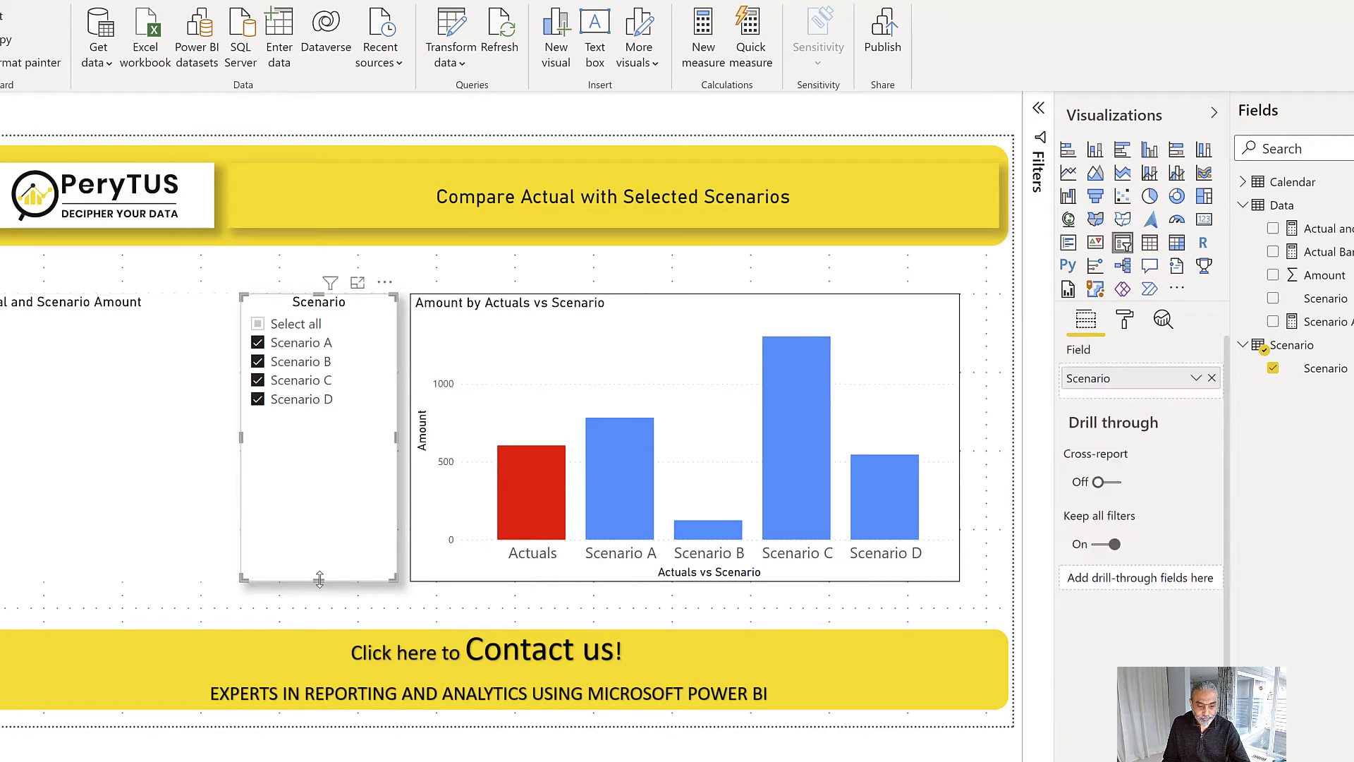
left_click_drag(320, 578, 348, 425)
Show the Actual and Scenario Amount measure as a small card and place it beneath the Scenario slicer
left_click_drag(155, 447, 490, 564)
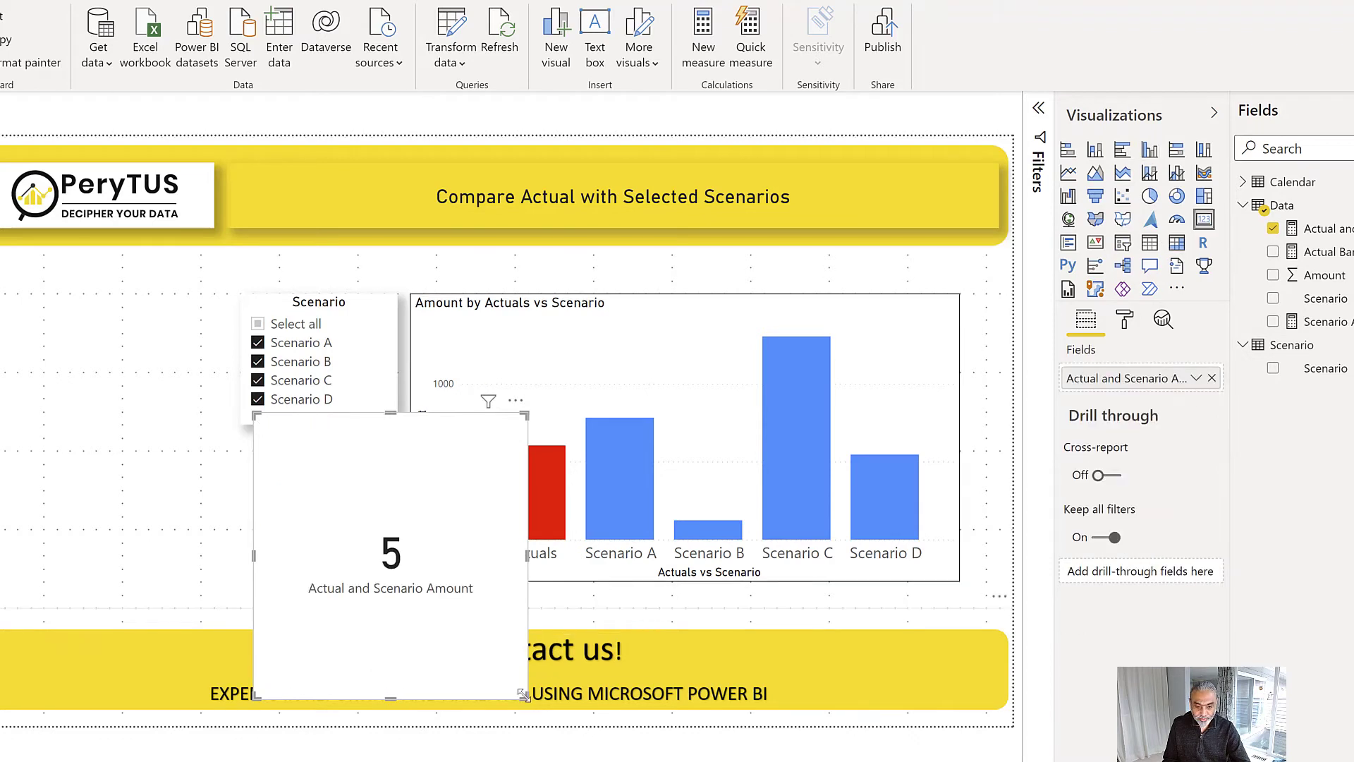
left_click_drag(522, 695, 422, 555)
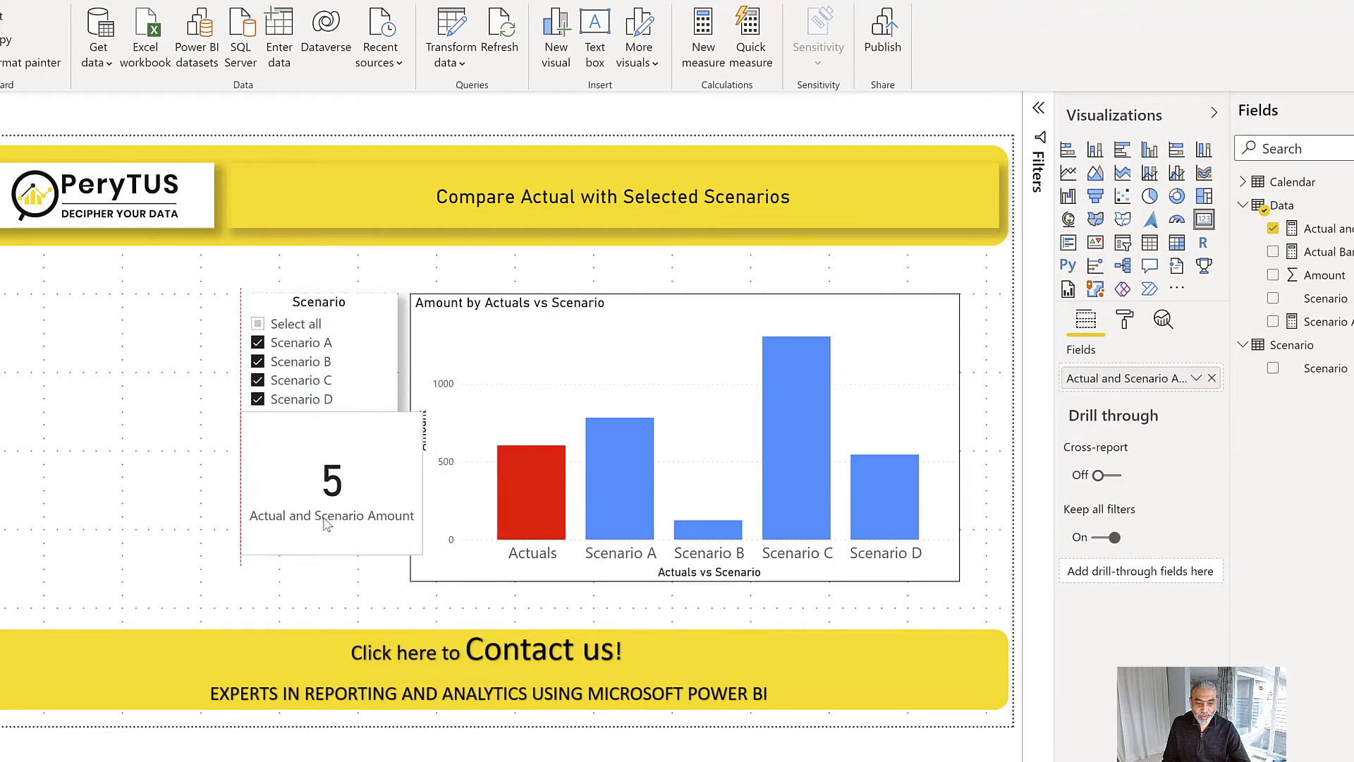
left_click_drag(327, 524, 300, 562)
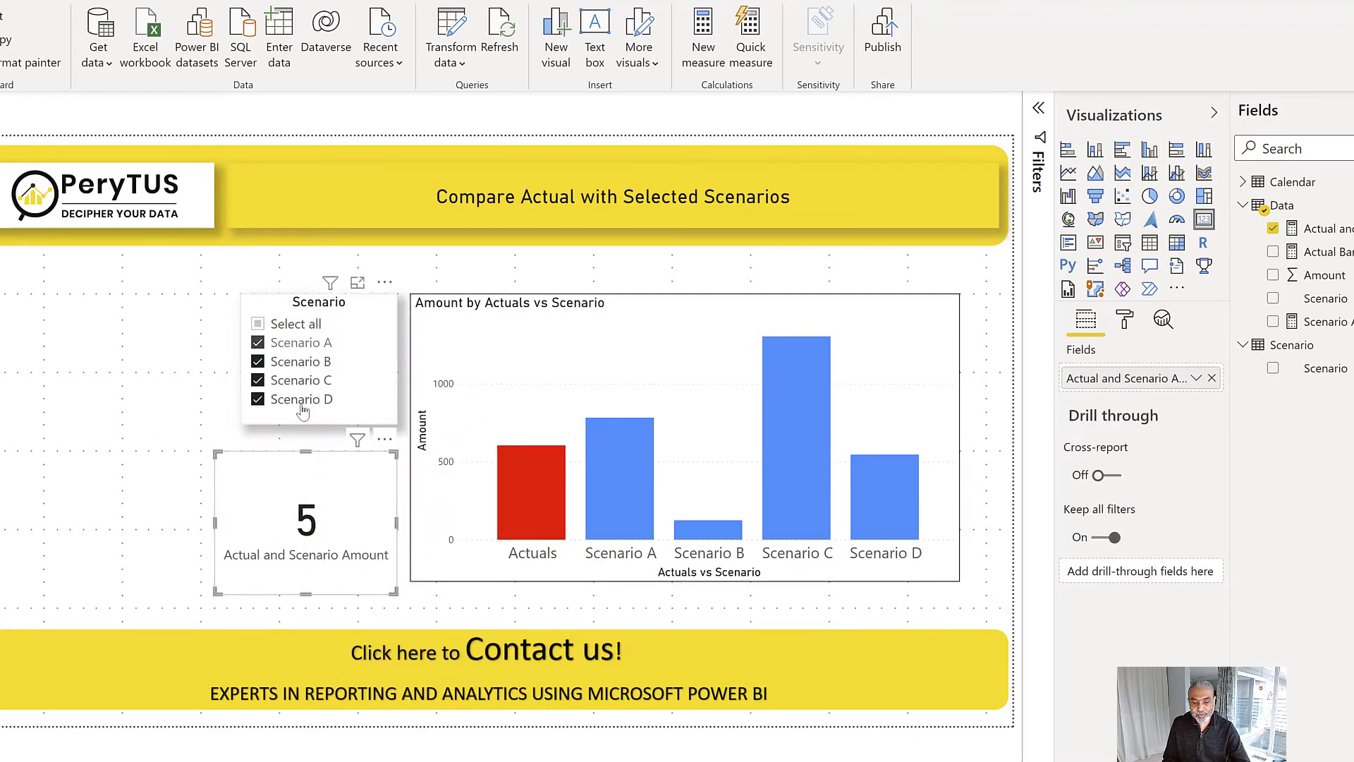
Test the card by selecting all scenarios in the slicer, followed by only Scenario A and Scenario B
left_click(258, 332)
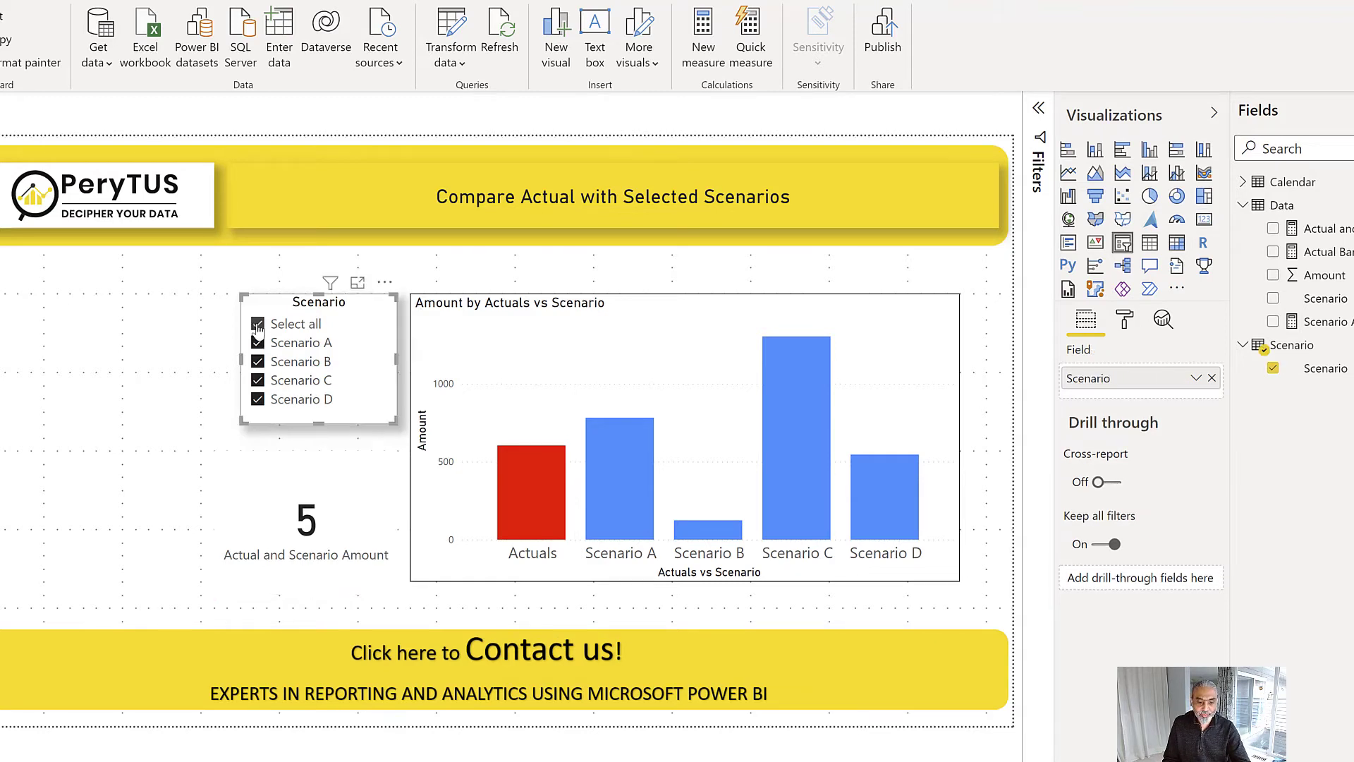
left_click(258, 326)
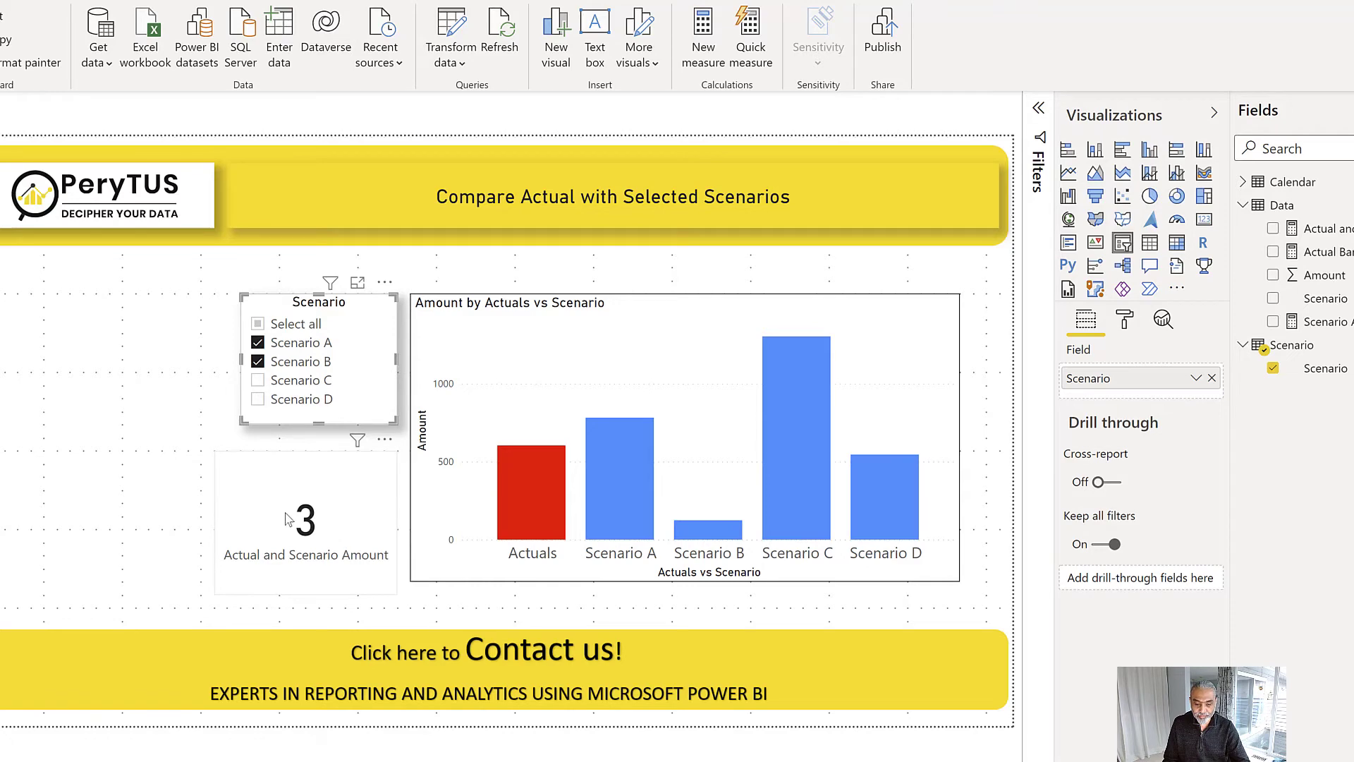
Reopen the Actual and Scenario Amount measure and replace its COUNTROWS expression with an opening CALCULATE ( on a new line after RETURN
left_click(1318, 229)
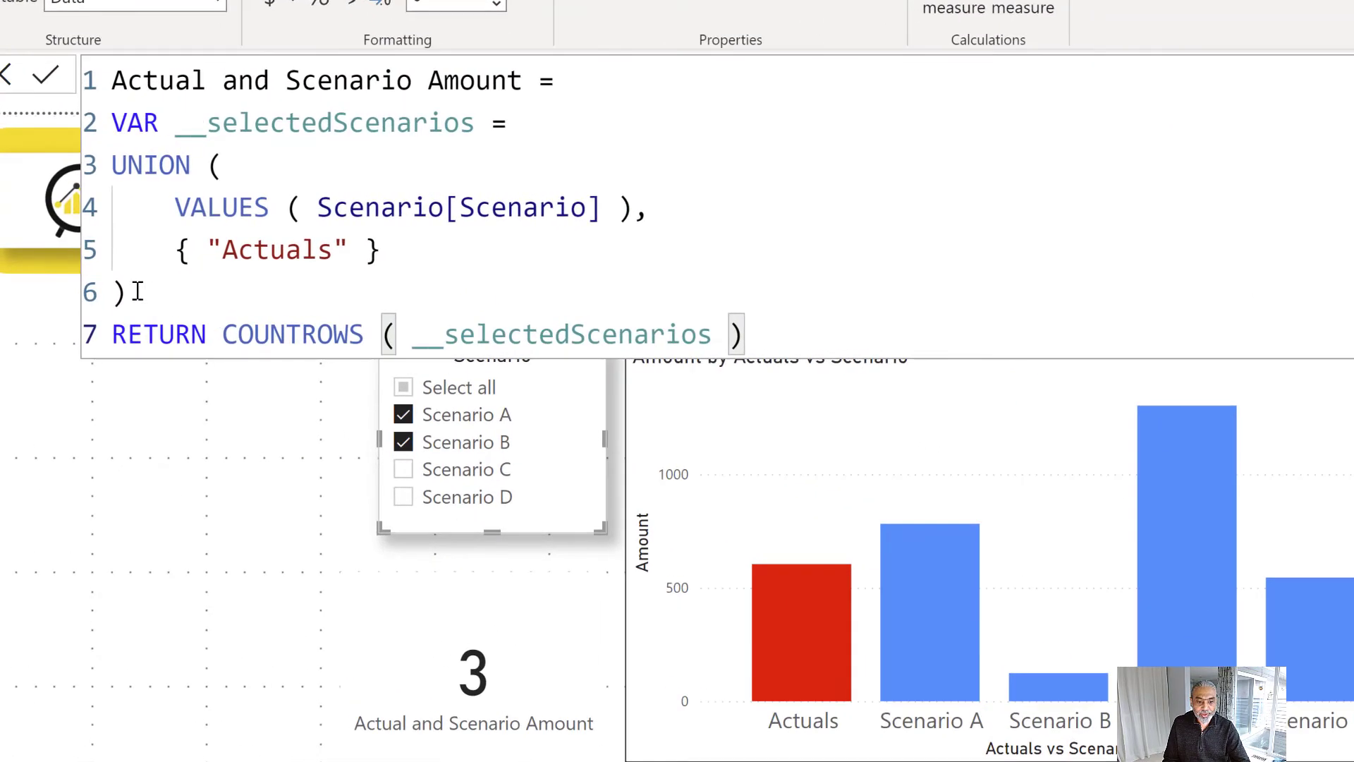
left_click_drag(138, 291, 107, 219)
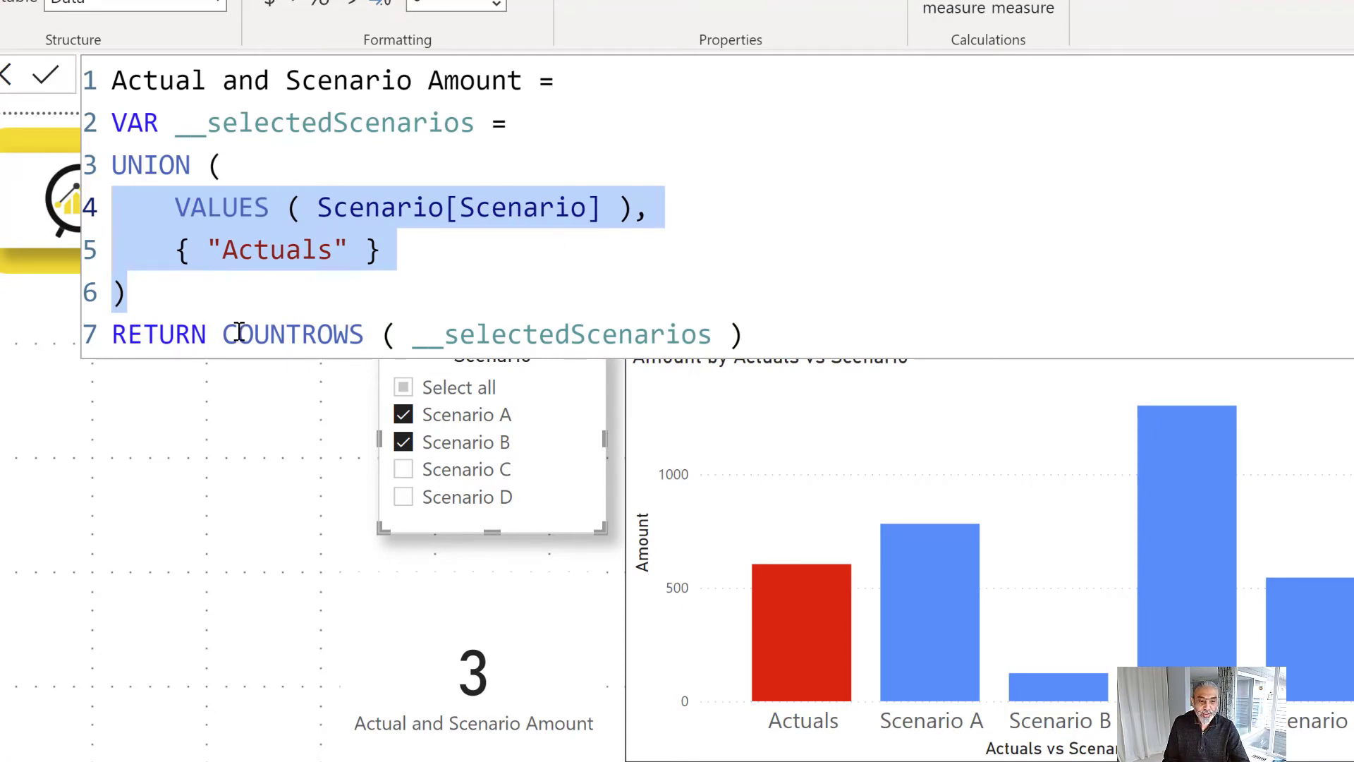
left_click_drag(232, 331, 804, 321)
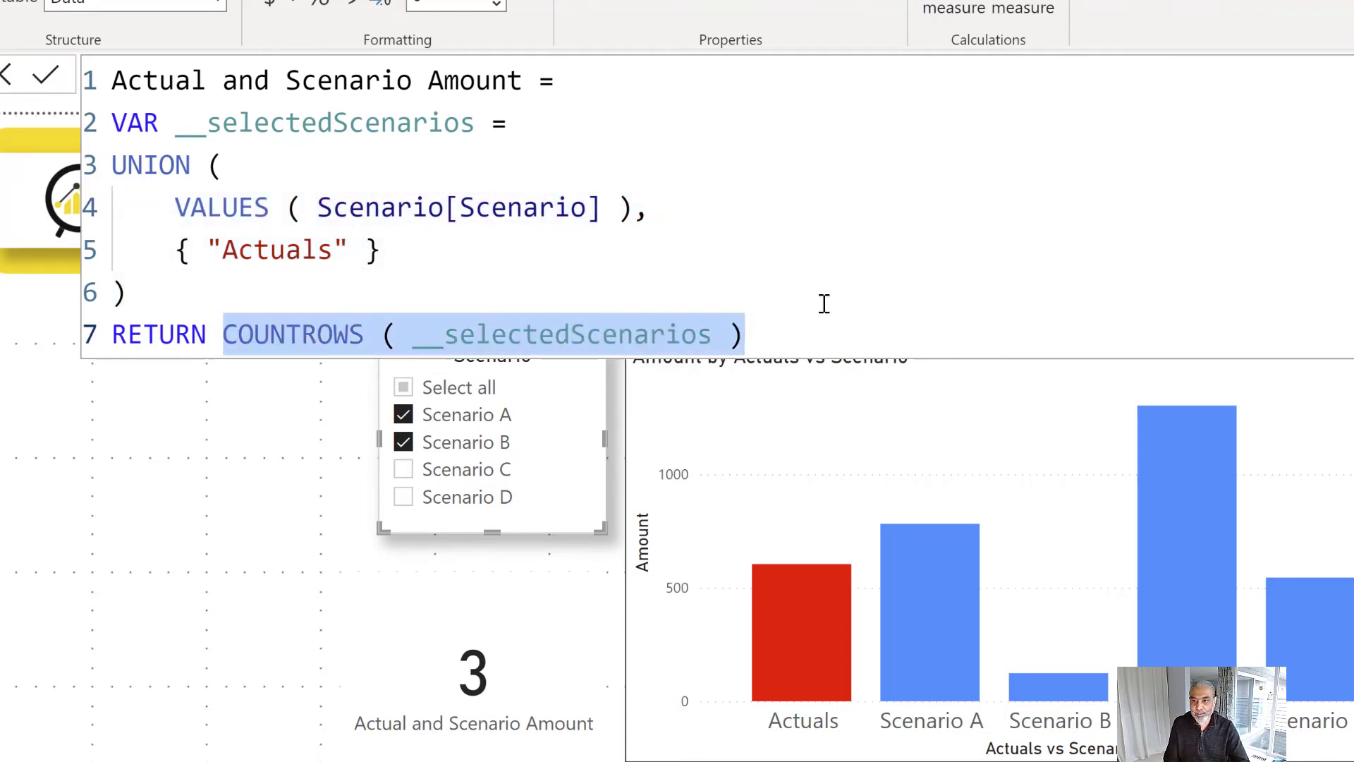
key("BackSpace")
key("shift+Return")
type("CA")
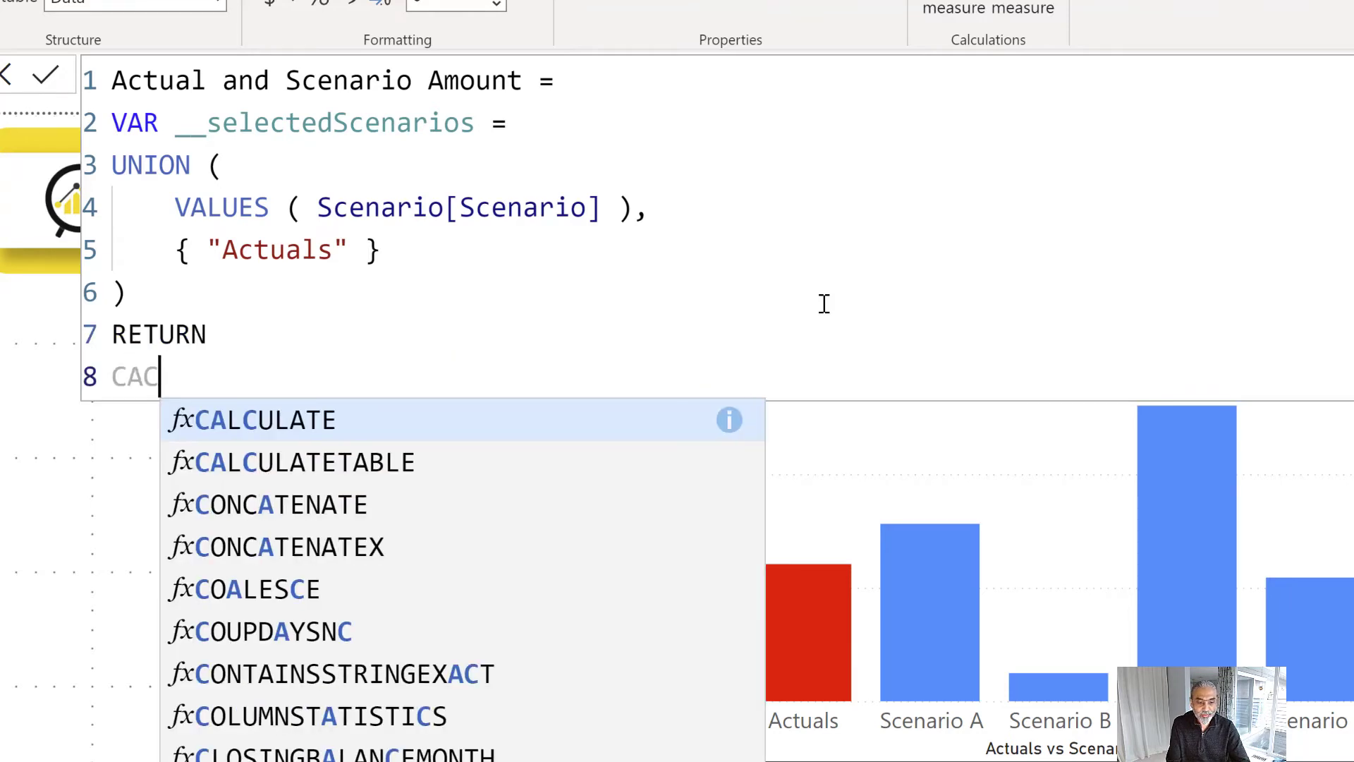
type("LCULATE (")
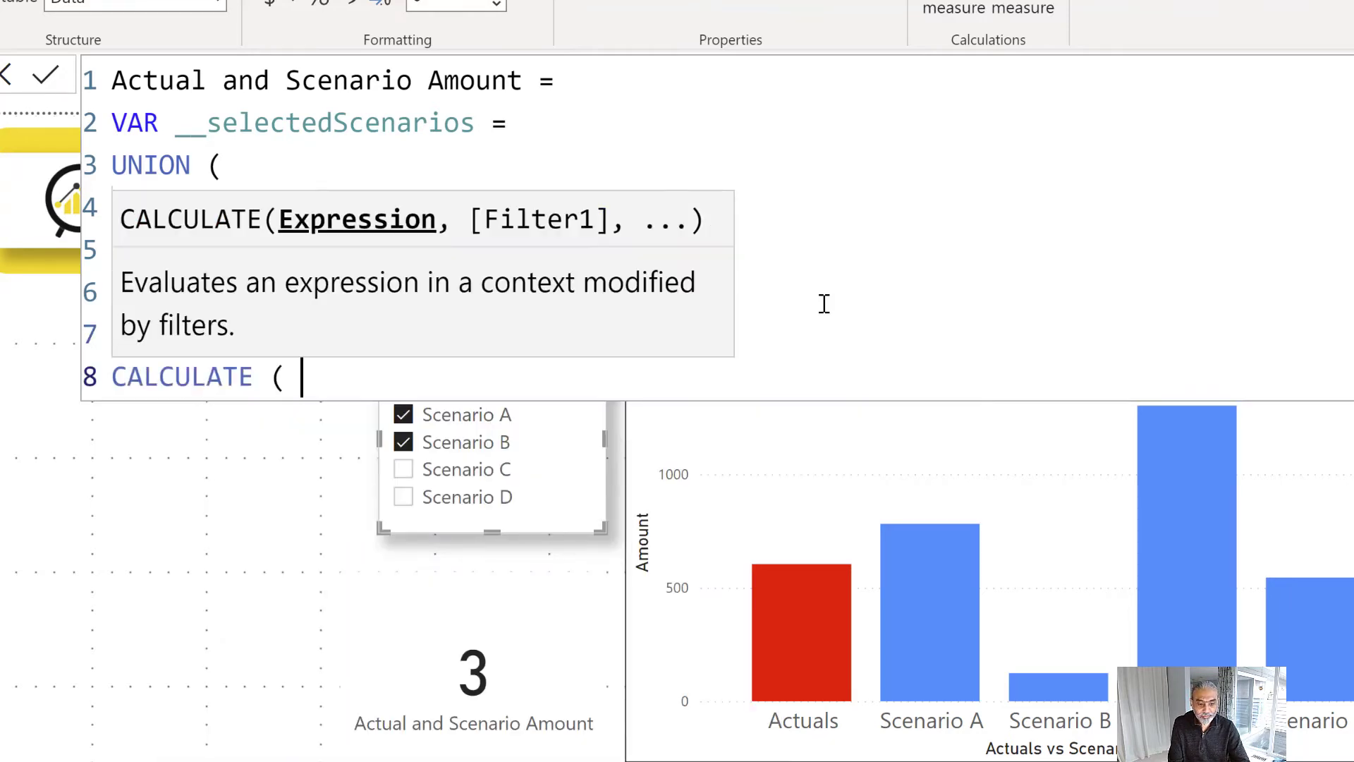
Enter SUM ( Data[Amount] ) on a new line as the expression that CALCULATE evaluates
key("shift+Return")
type("SUM ( Amou")
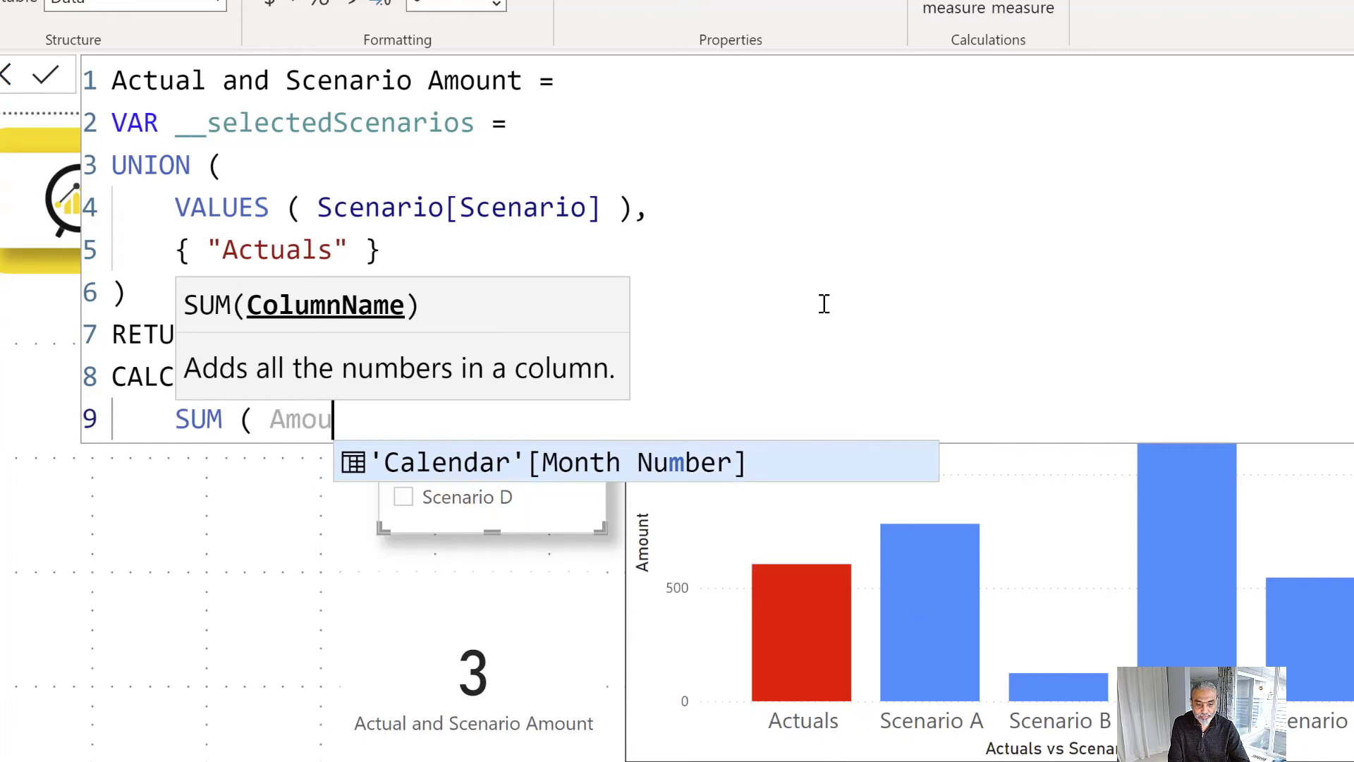
type("nt")
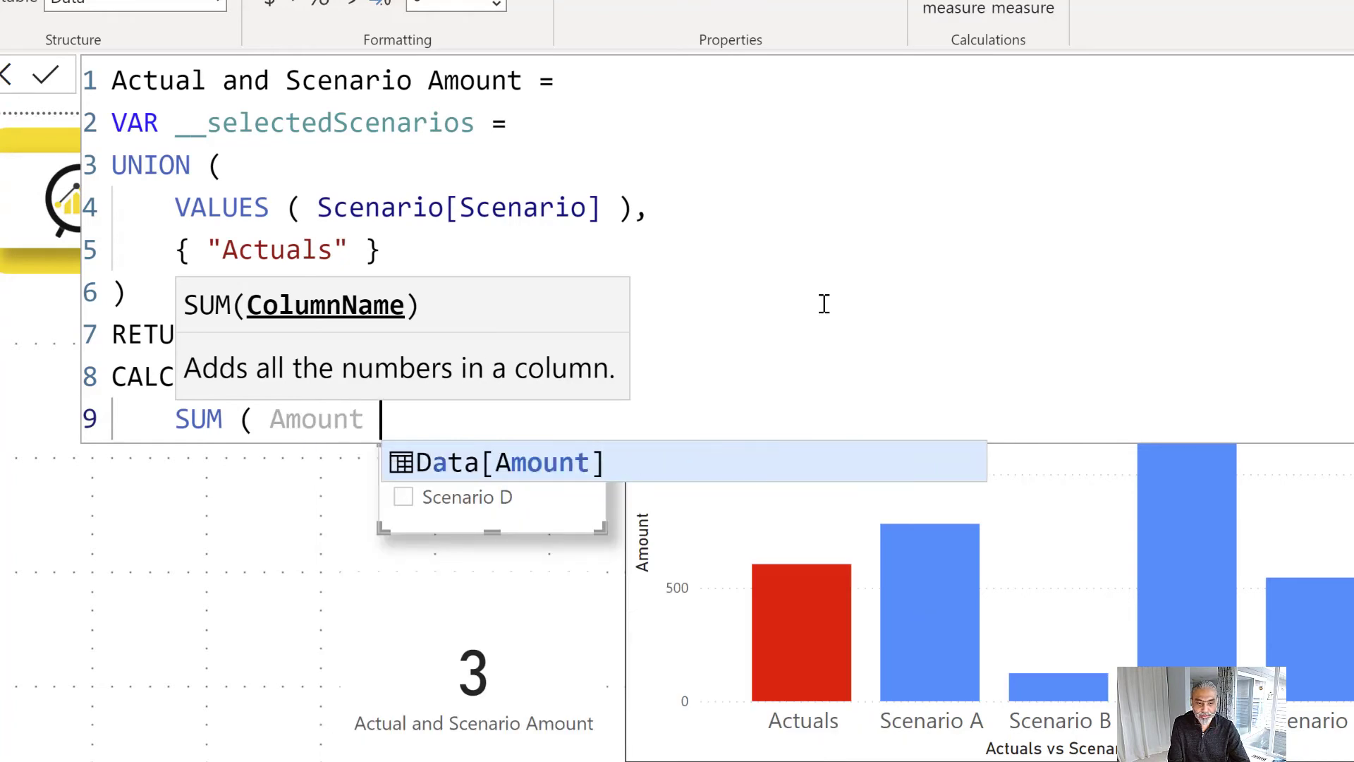
key("Tab")
type(")")
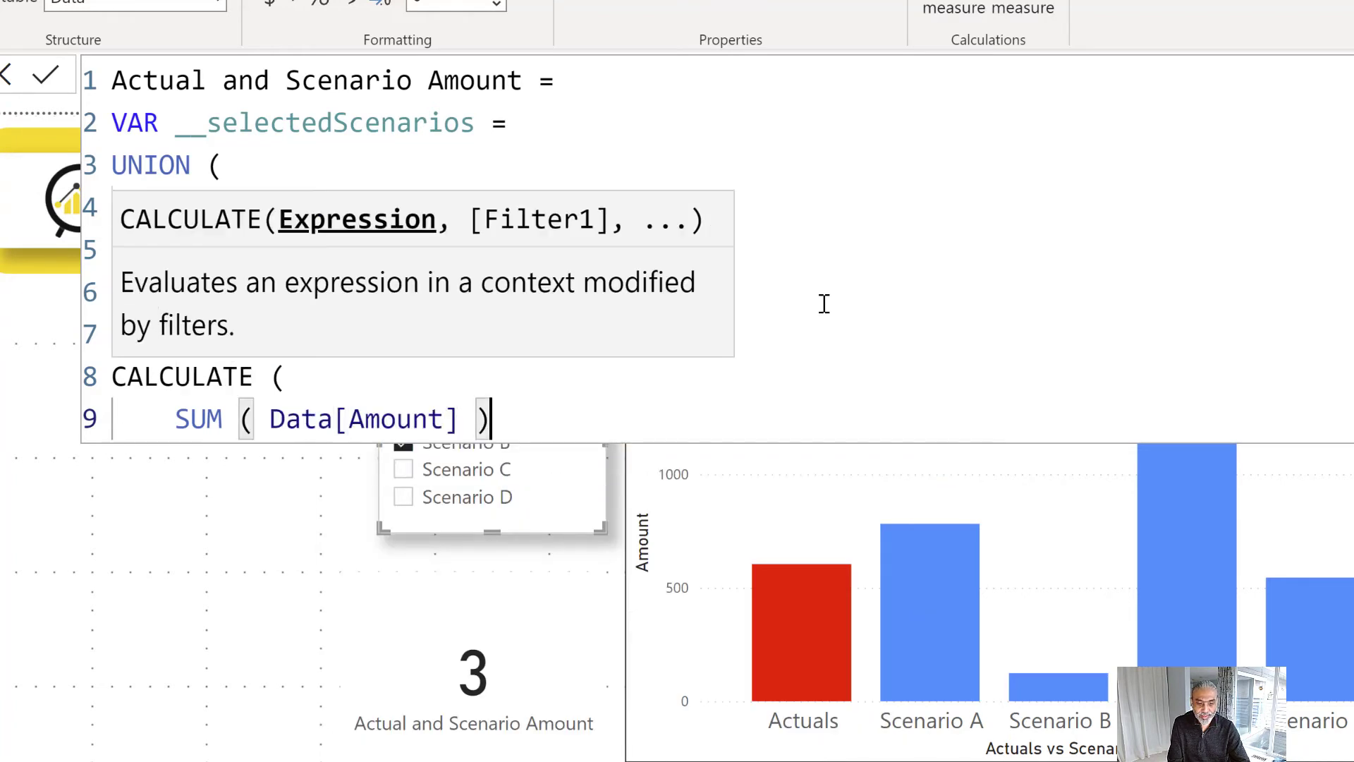
type(",")
Add a TREATAS filter on the following lines, with the __selectedScenarios variable as its table expression
key("Return")
type("TREAT")
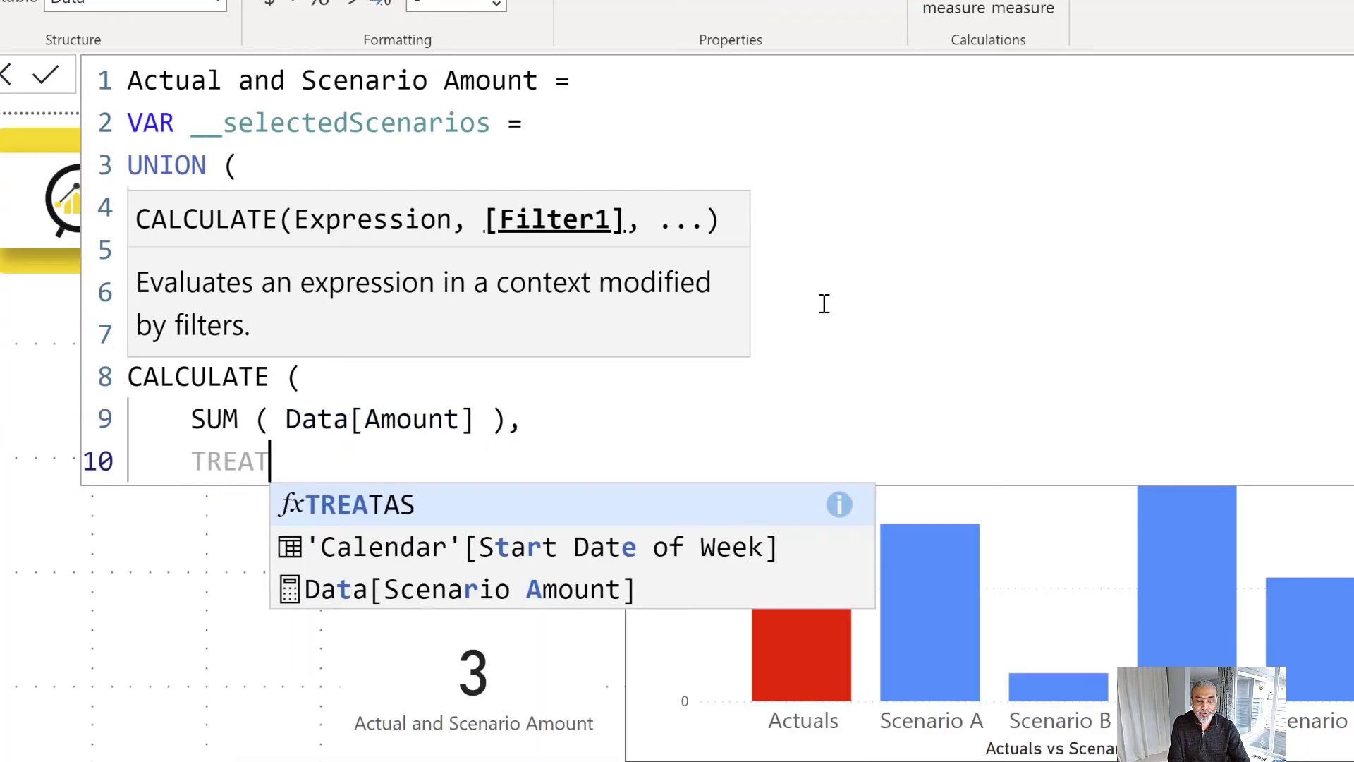
type("AS (")
key("shift+Return")
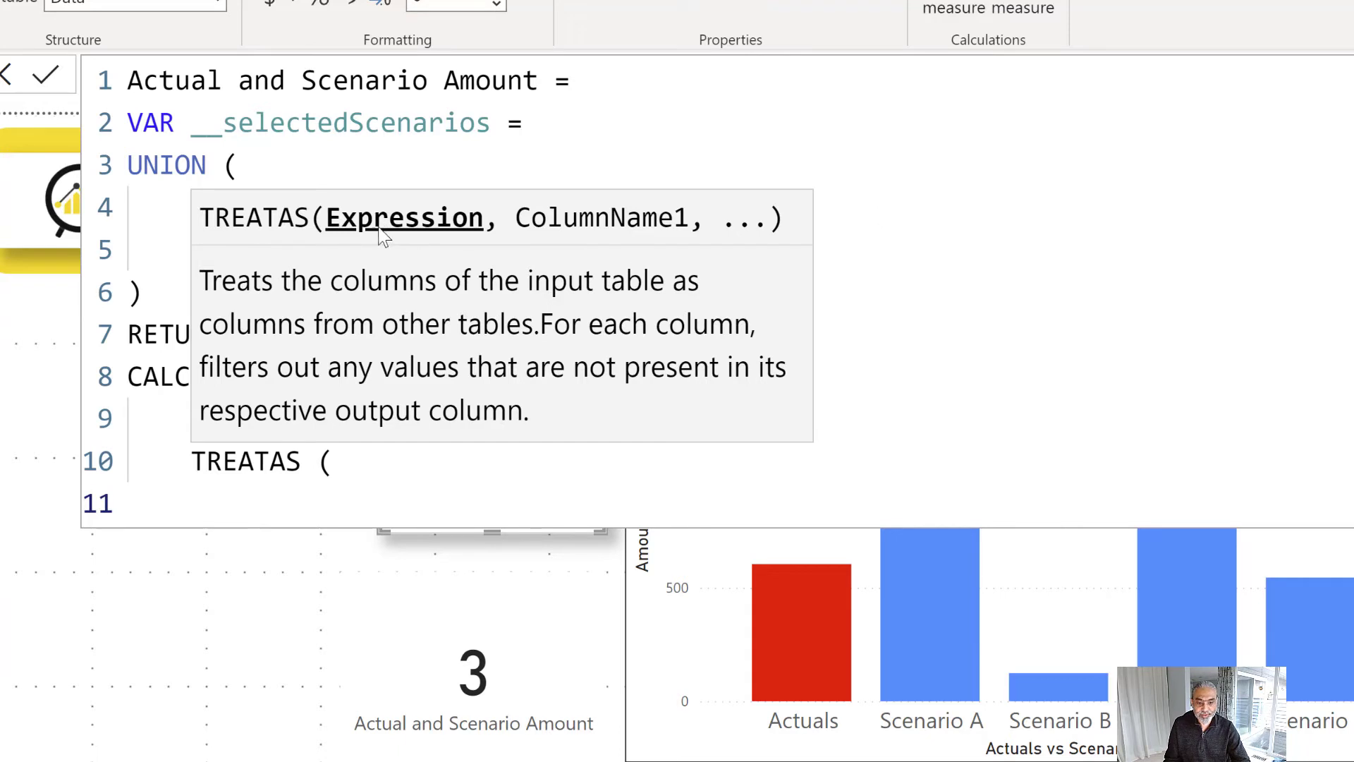
double_click(418, 124)
key("ctrl+c")
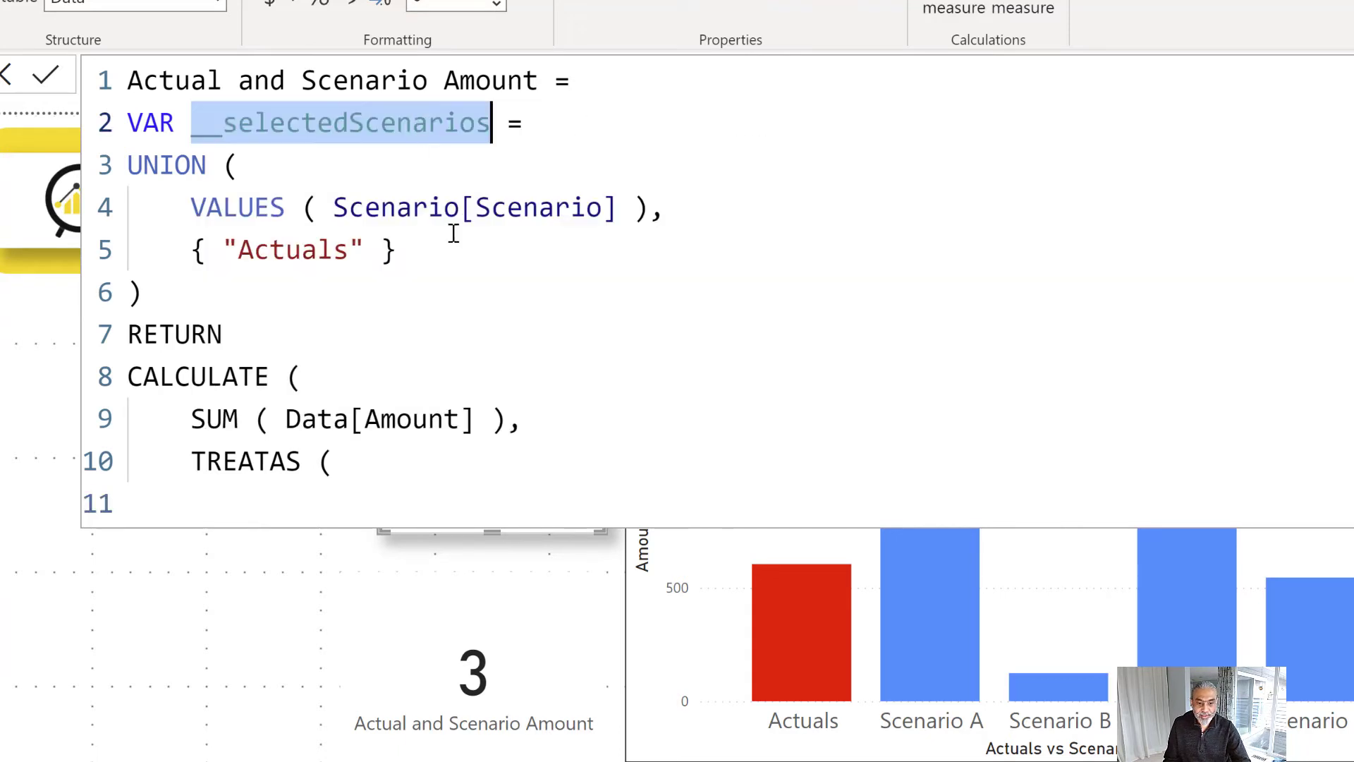
left_click(343, 487)
key("ctrl+v")
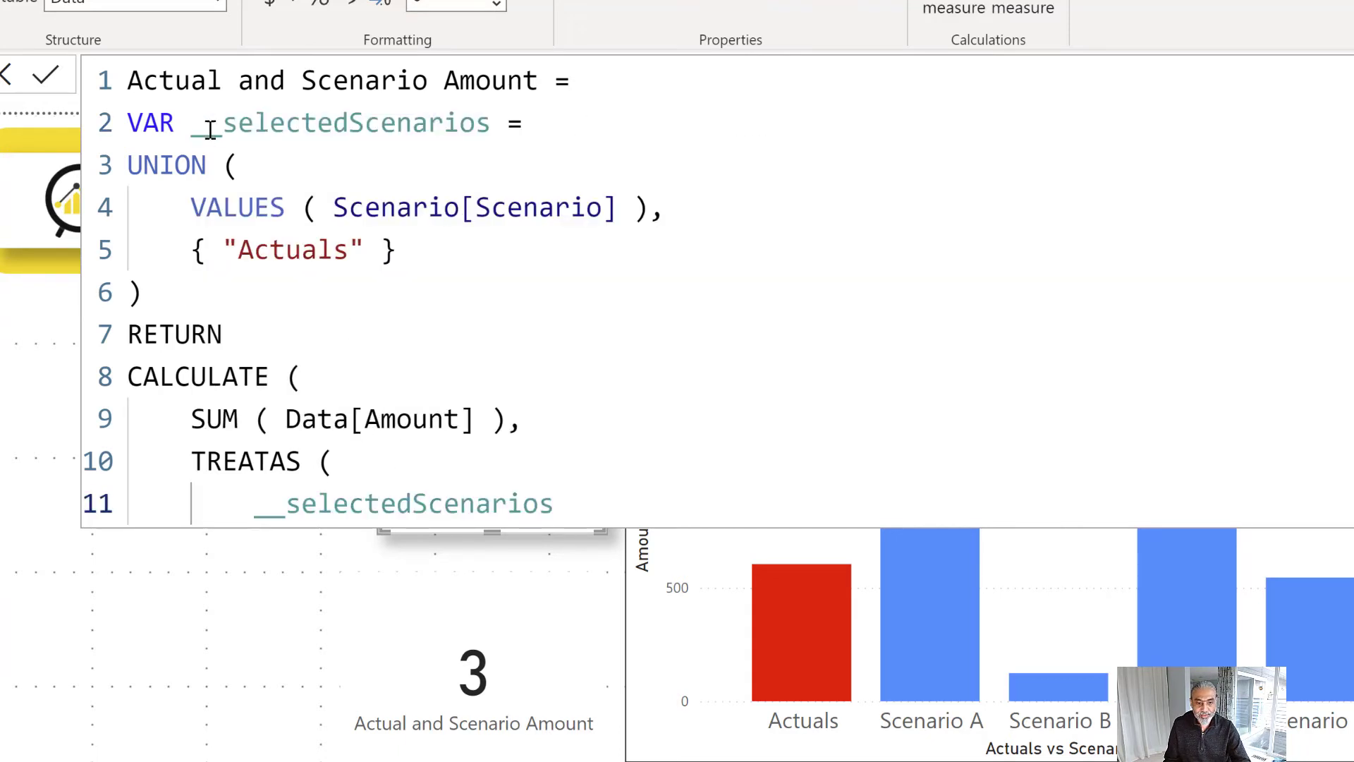
left_click_drag(210, 129, 430, 124)
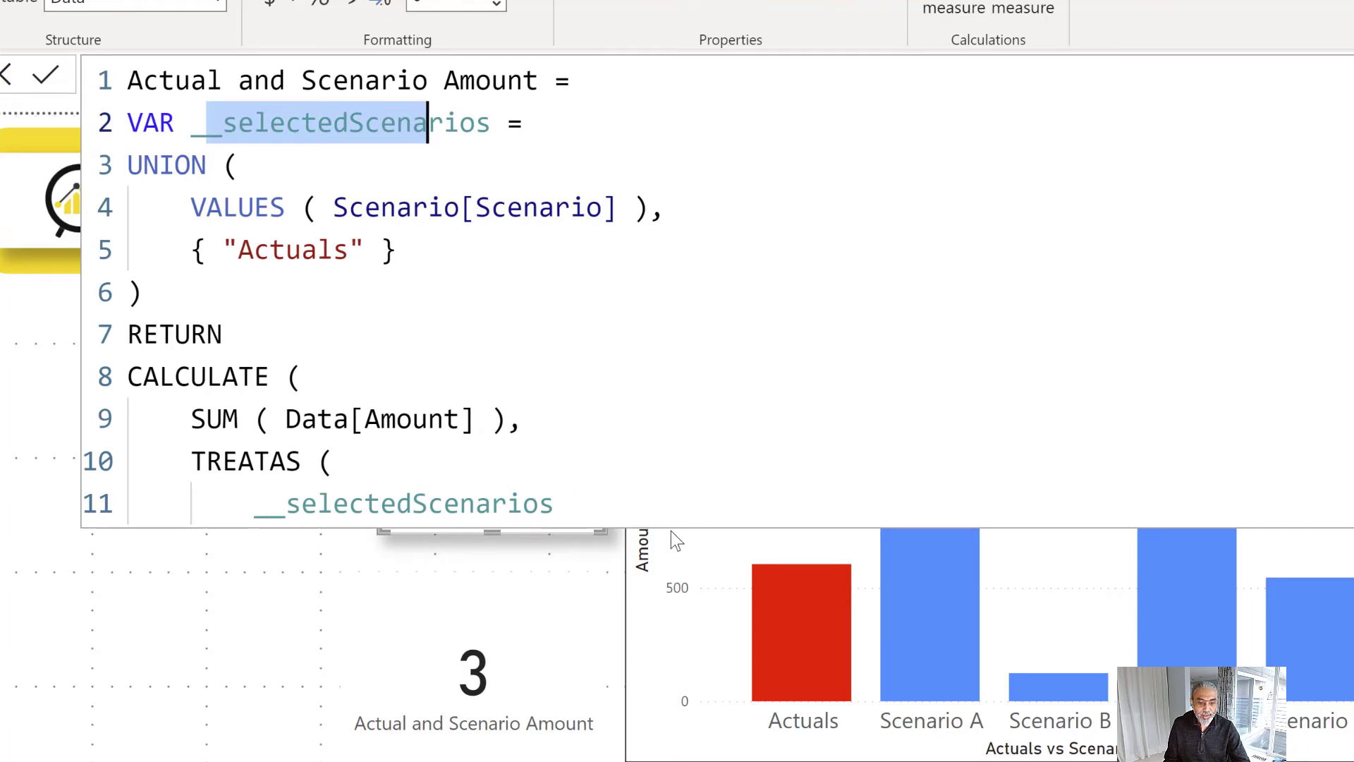
left_click(614, 492)
type(",")
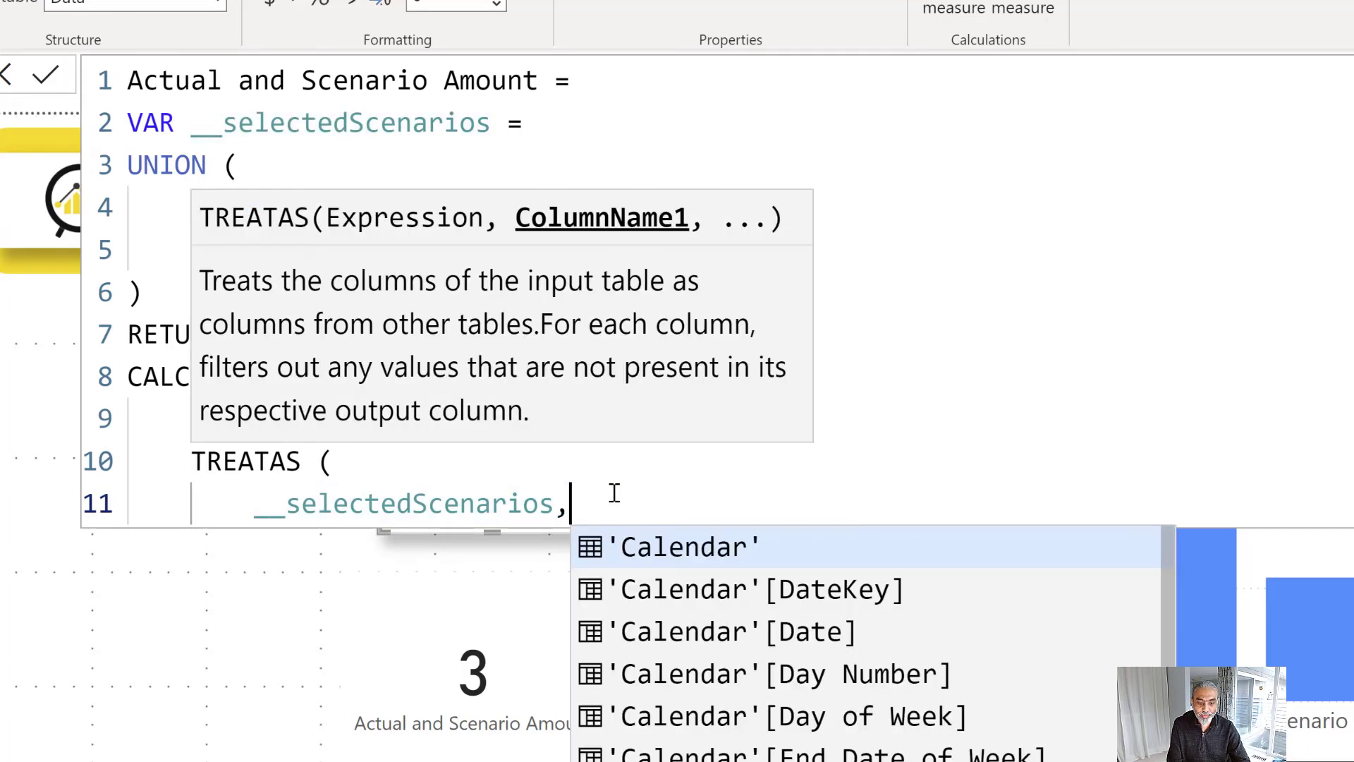
Map the TREATAS filter to Data[Scenario] and close both TREATAS and CALCULATE on their own lines
key("shift+Return")
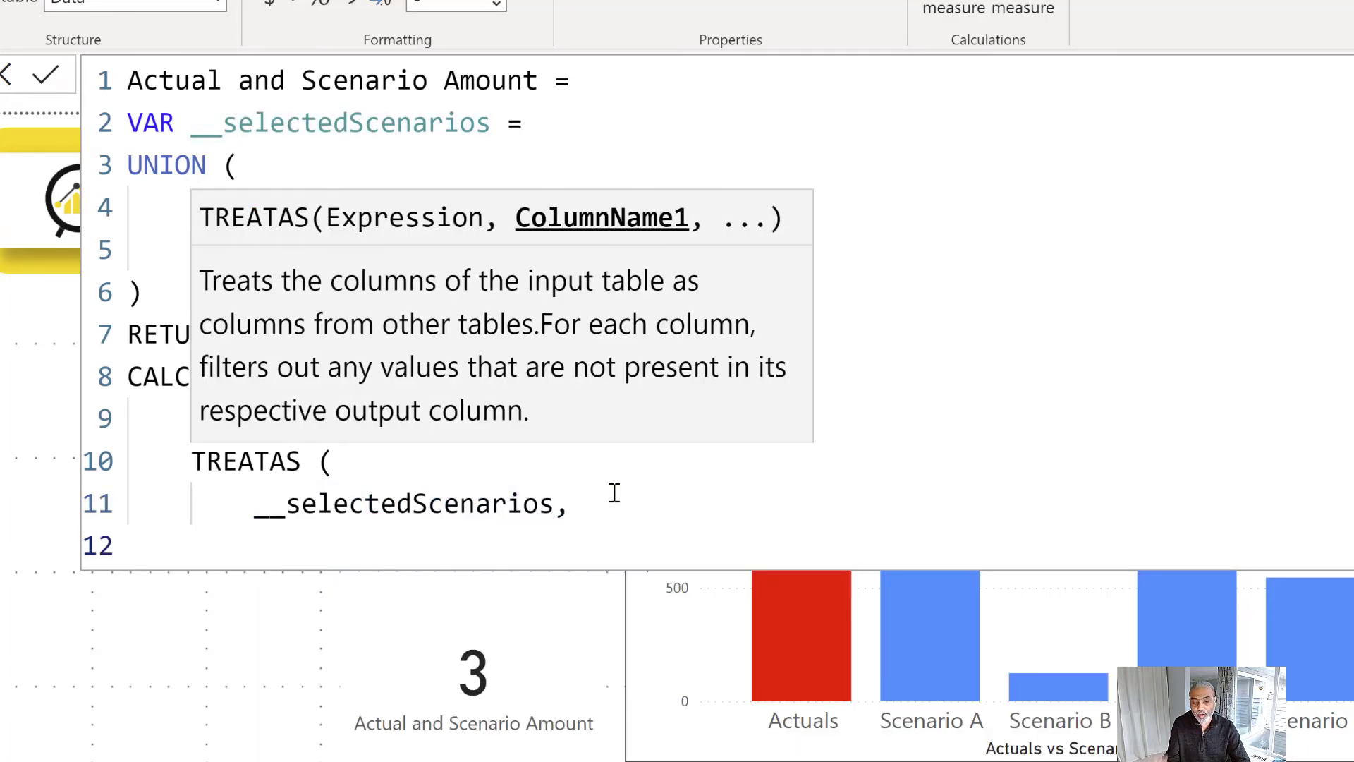
type("S")
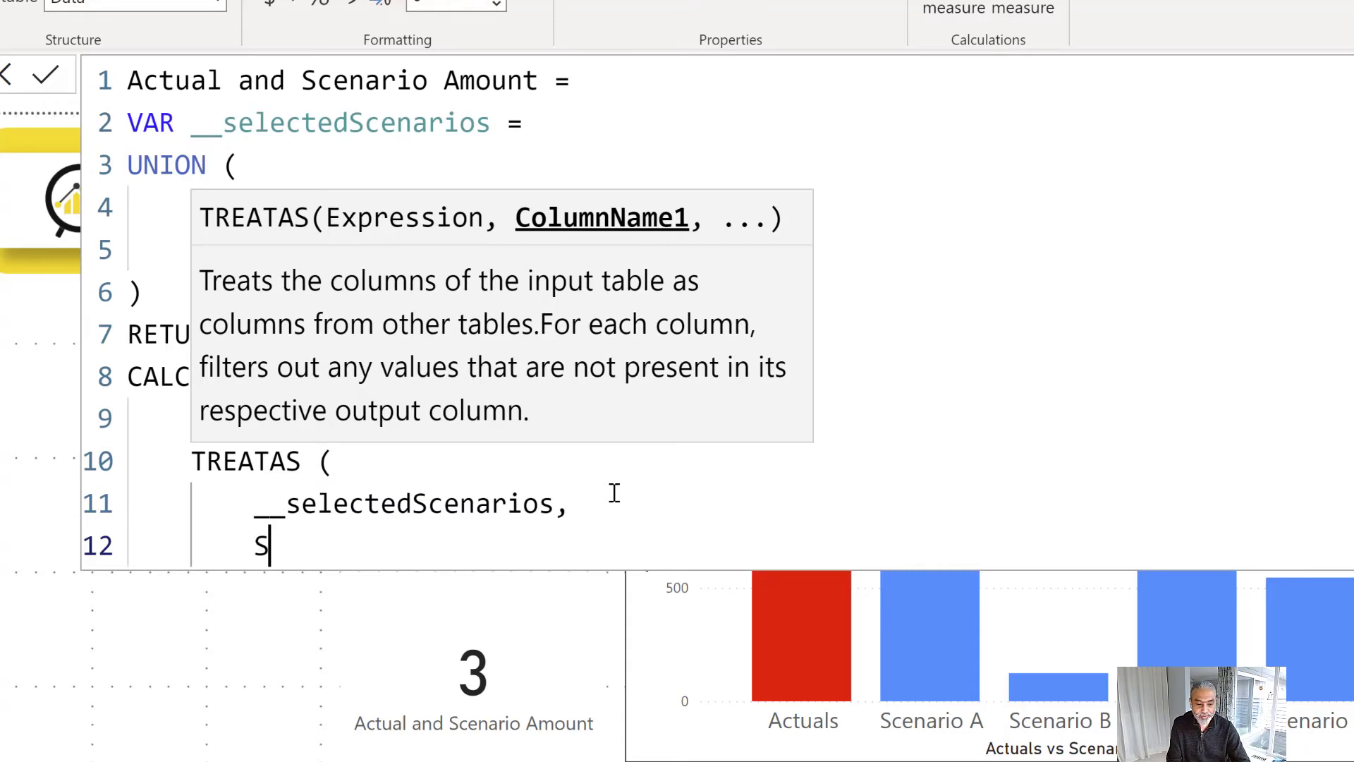
key("BackSpace")
type("Data[Sc")
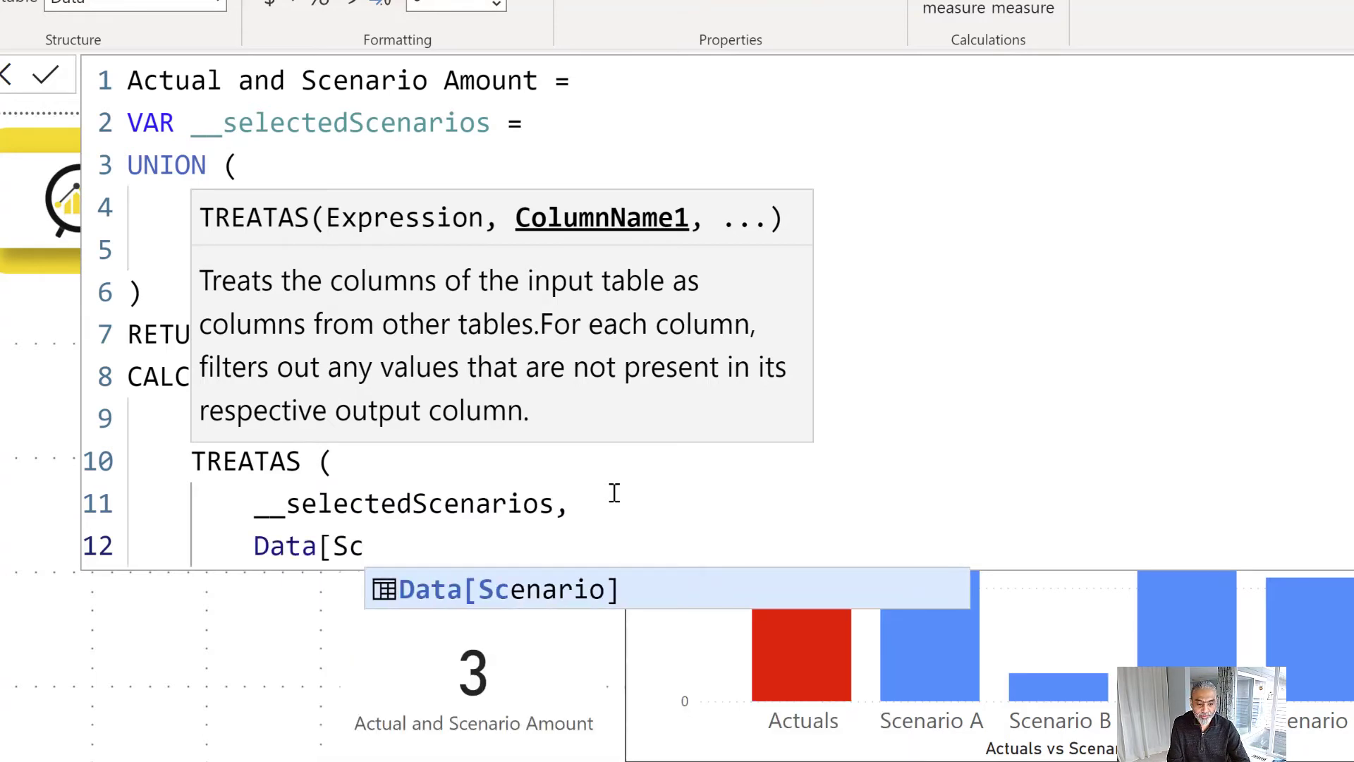
key("Tab")
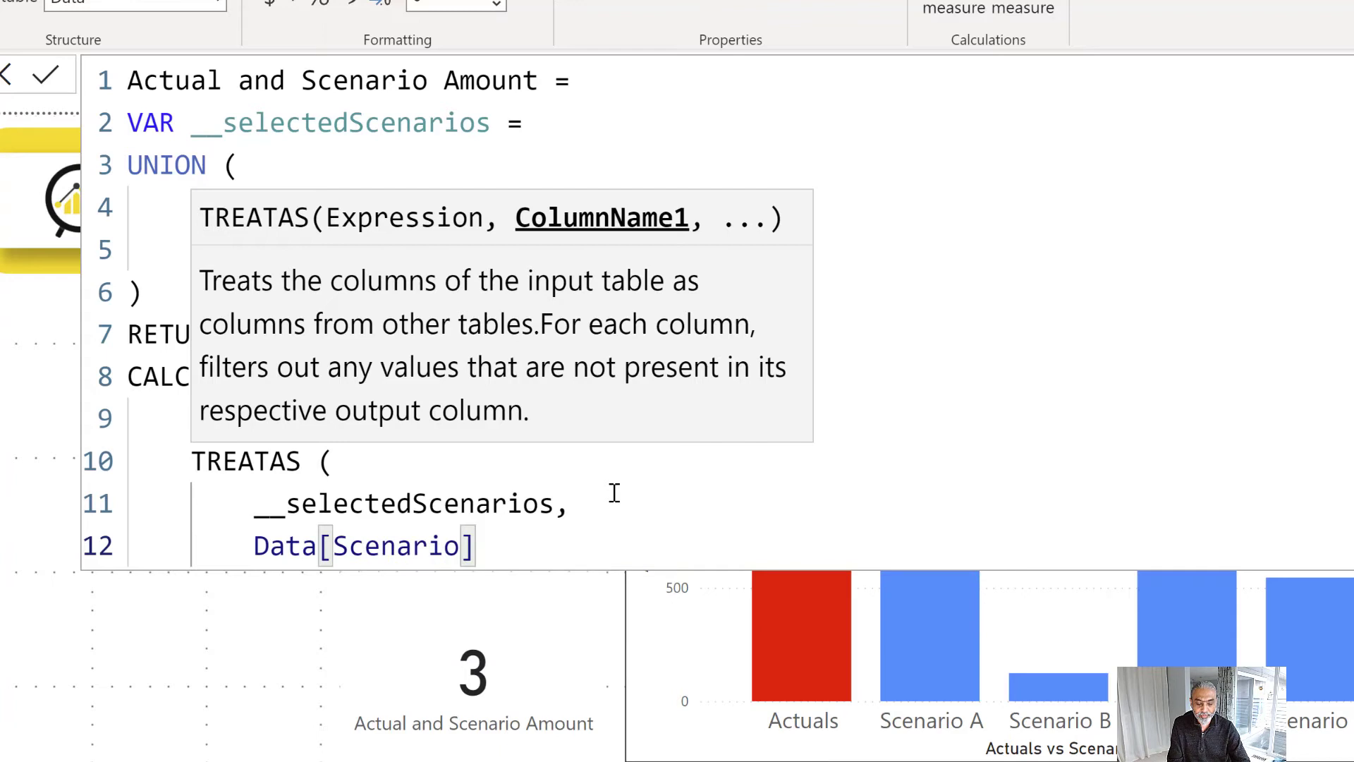
key("Return")
type(")")
key("Return")
type(")")
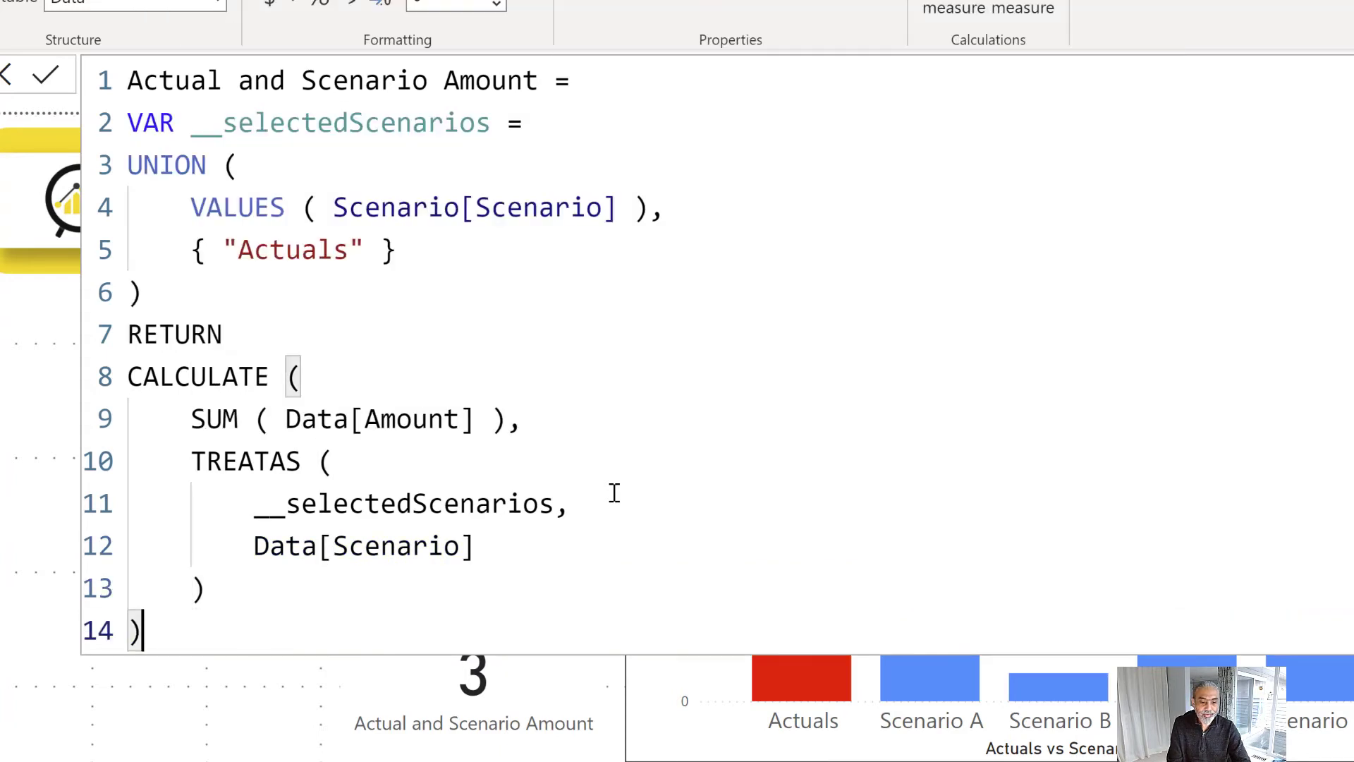
Insert an opening KEEPFILTERS ( on a new line between the SUM expression and the TREATAS filter
key("Up")
key("Up")
key("Up")
key("Up")
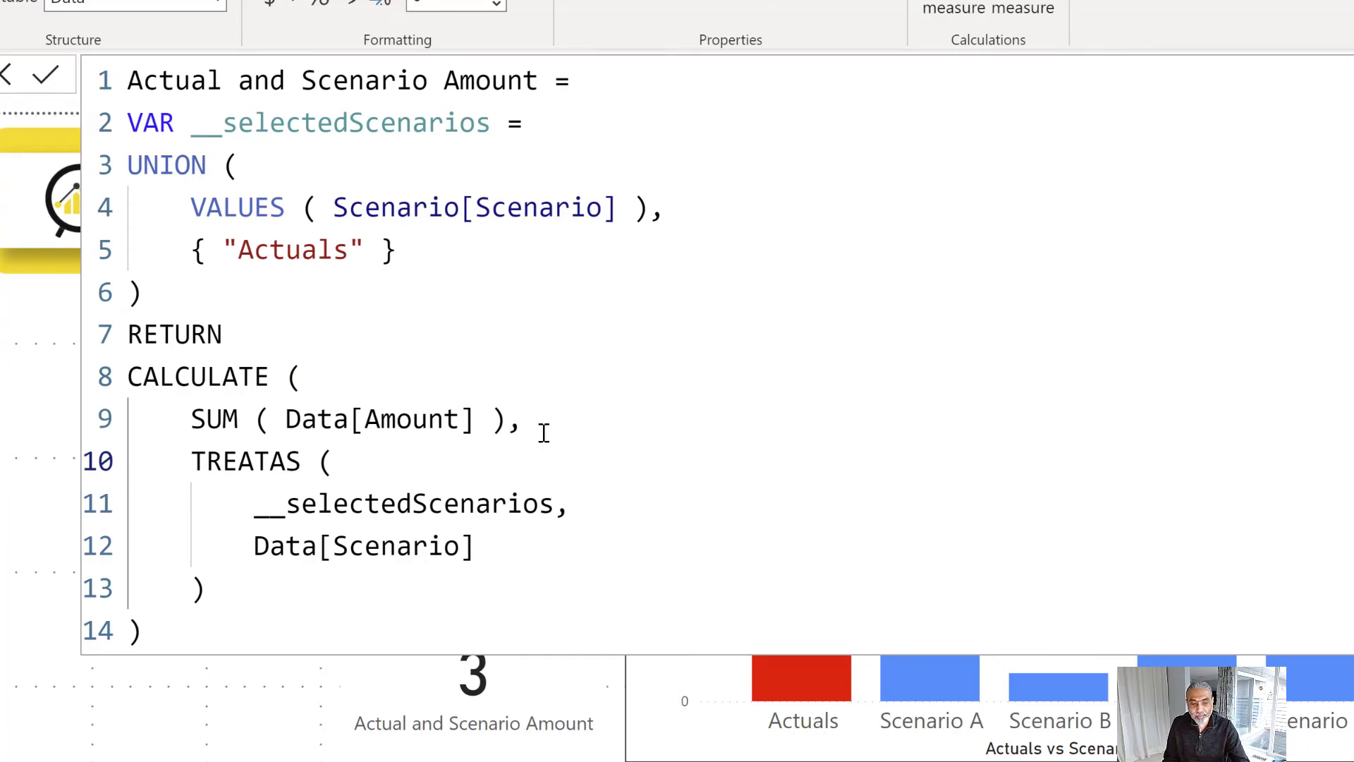
left_click(592, 418)
key("Return")
type("KLEE")
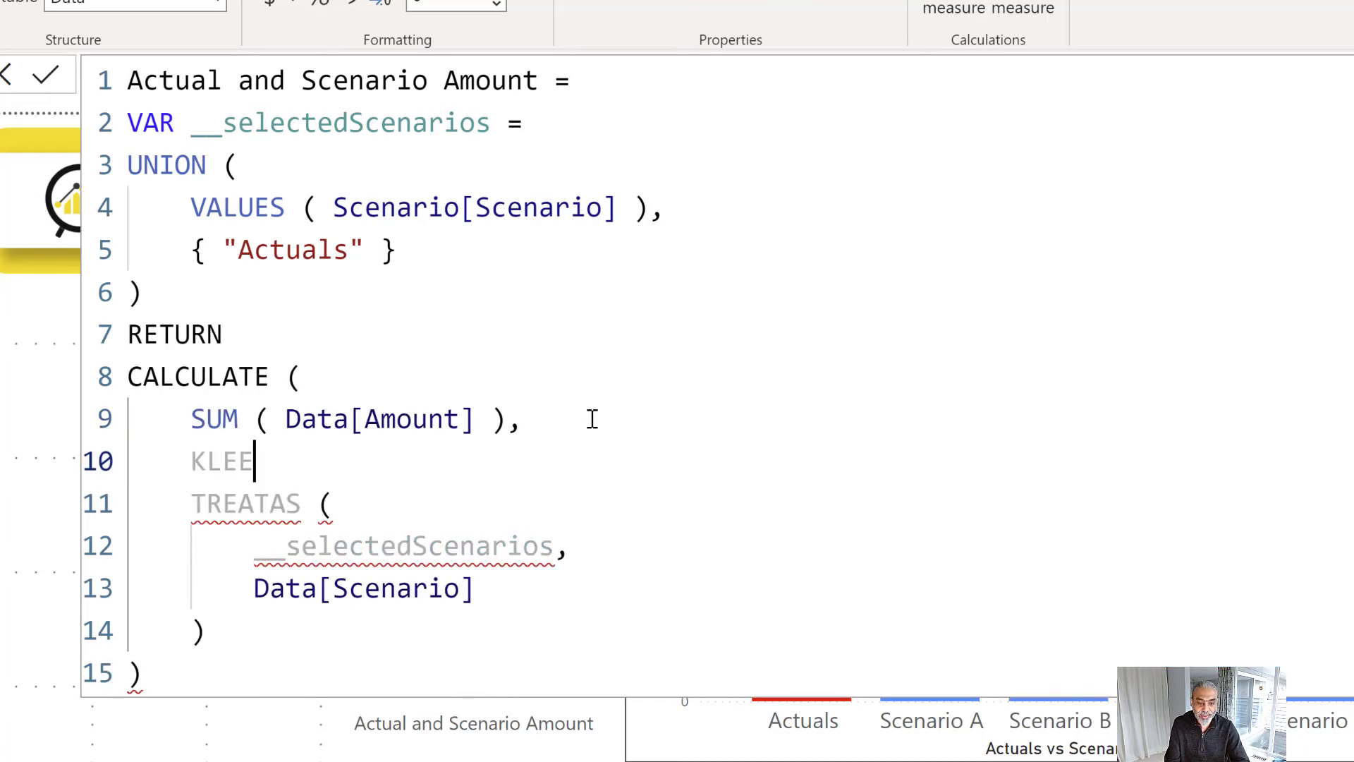
key("BackSpace")
key("BackSpace")
key("BackSpace")
type("EEP")
key("Tab")
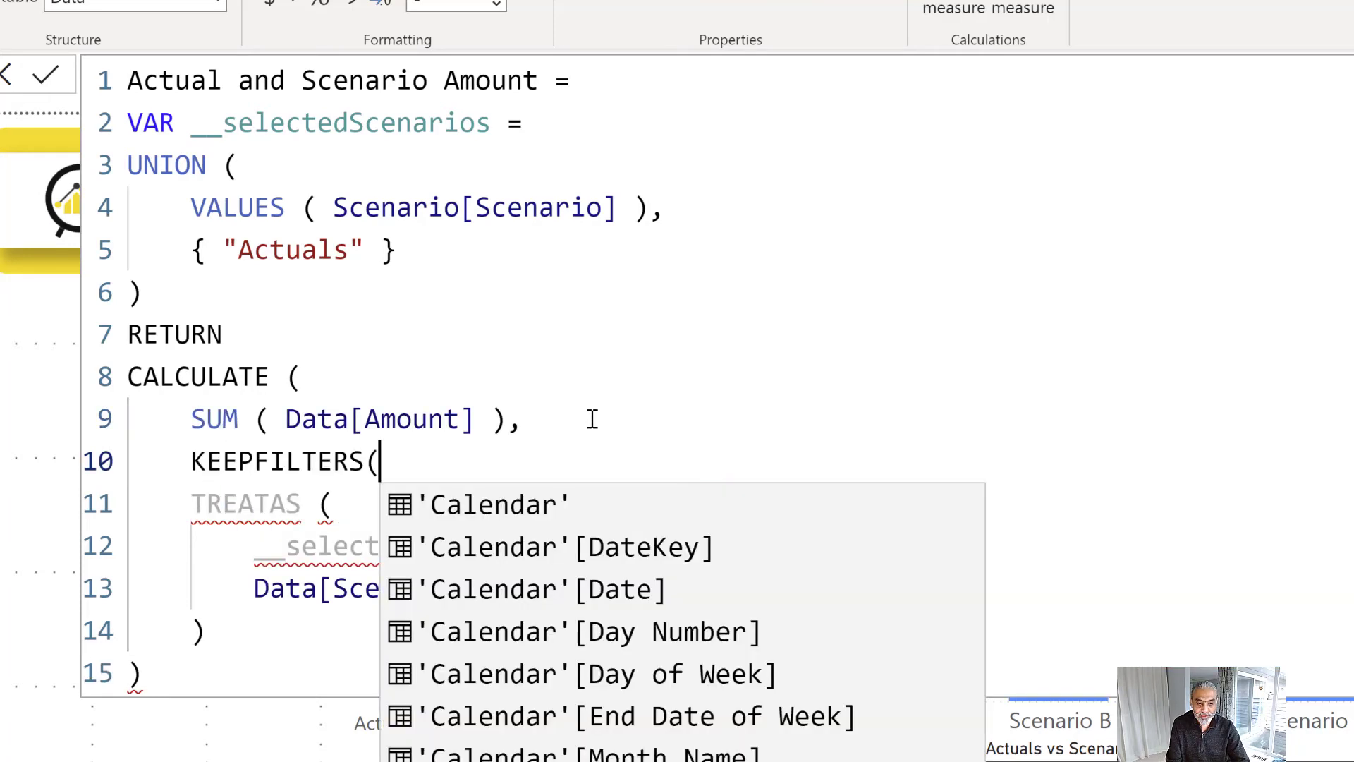
key("BackSpace")
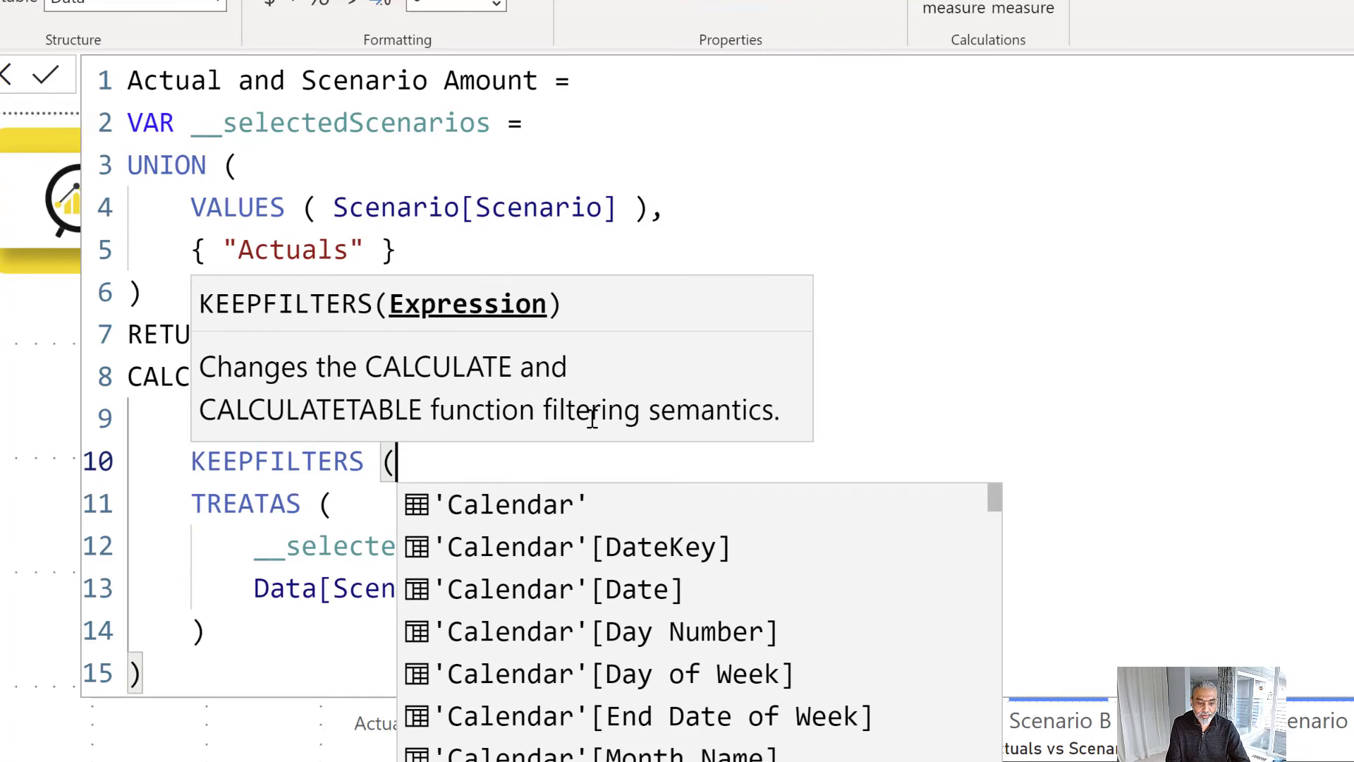
Indent the whole TREATAS block one level so it nests inside KEEPFILTERS
left_click(232, 635)
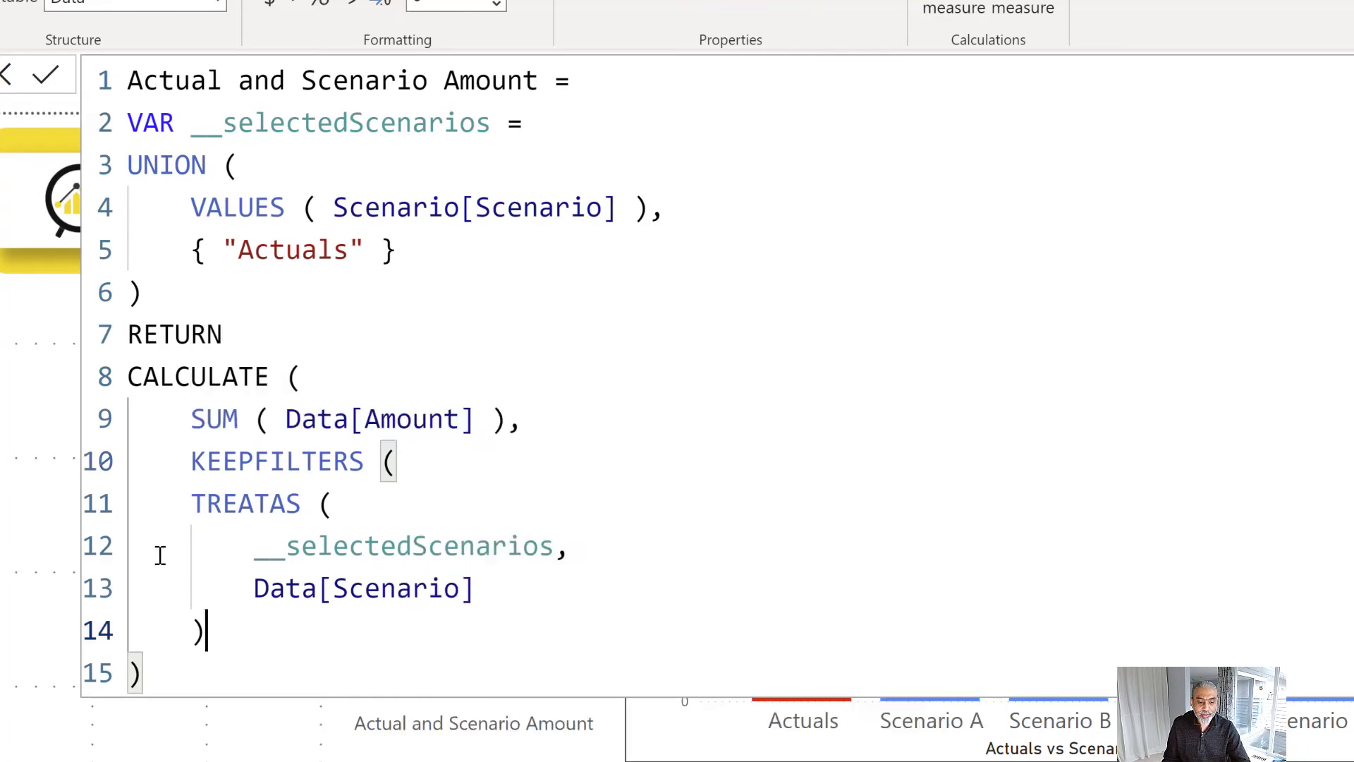
left_click(125, 502, "shift")
type("`")
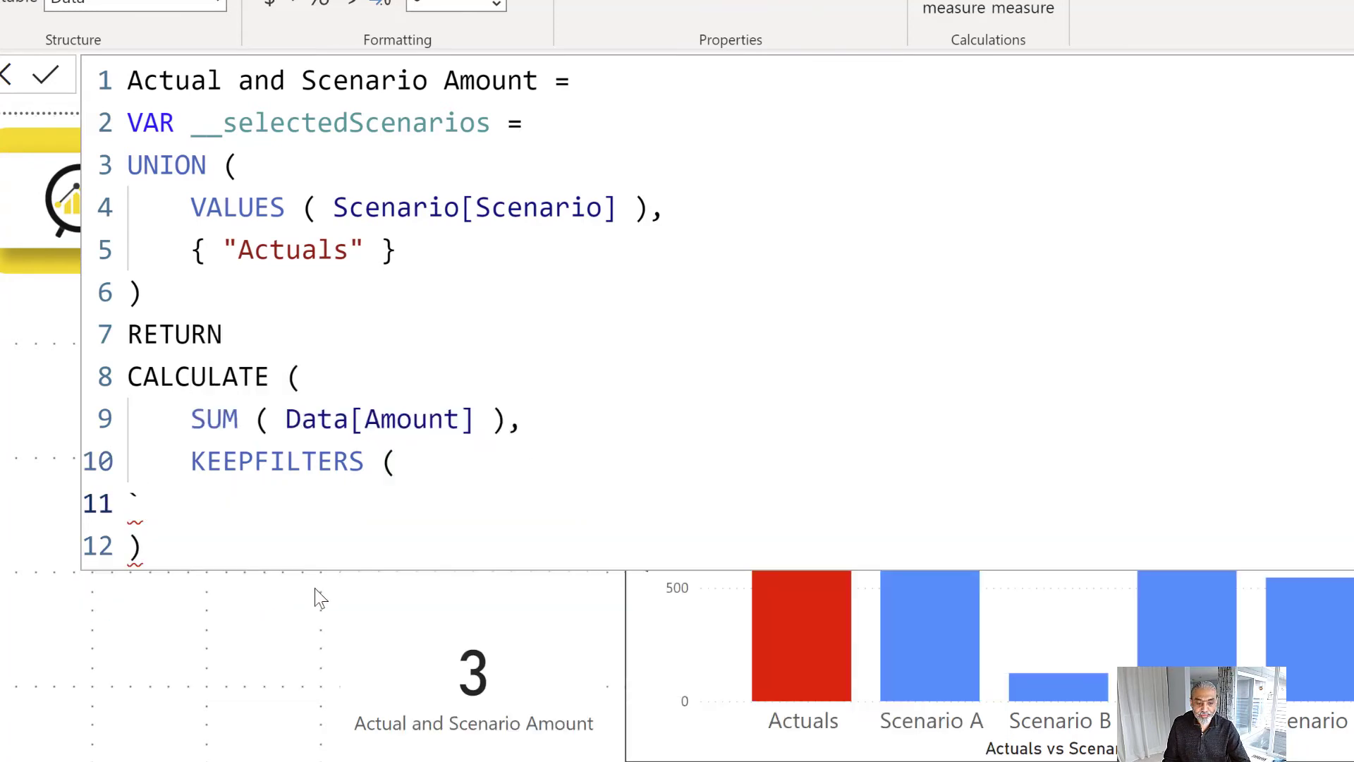
key("ctrl+z")
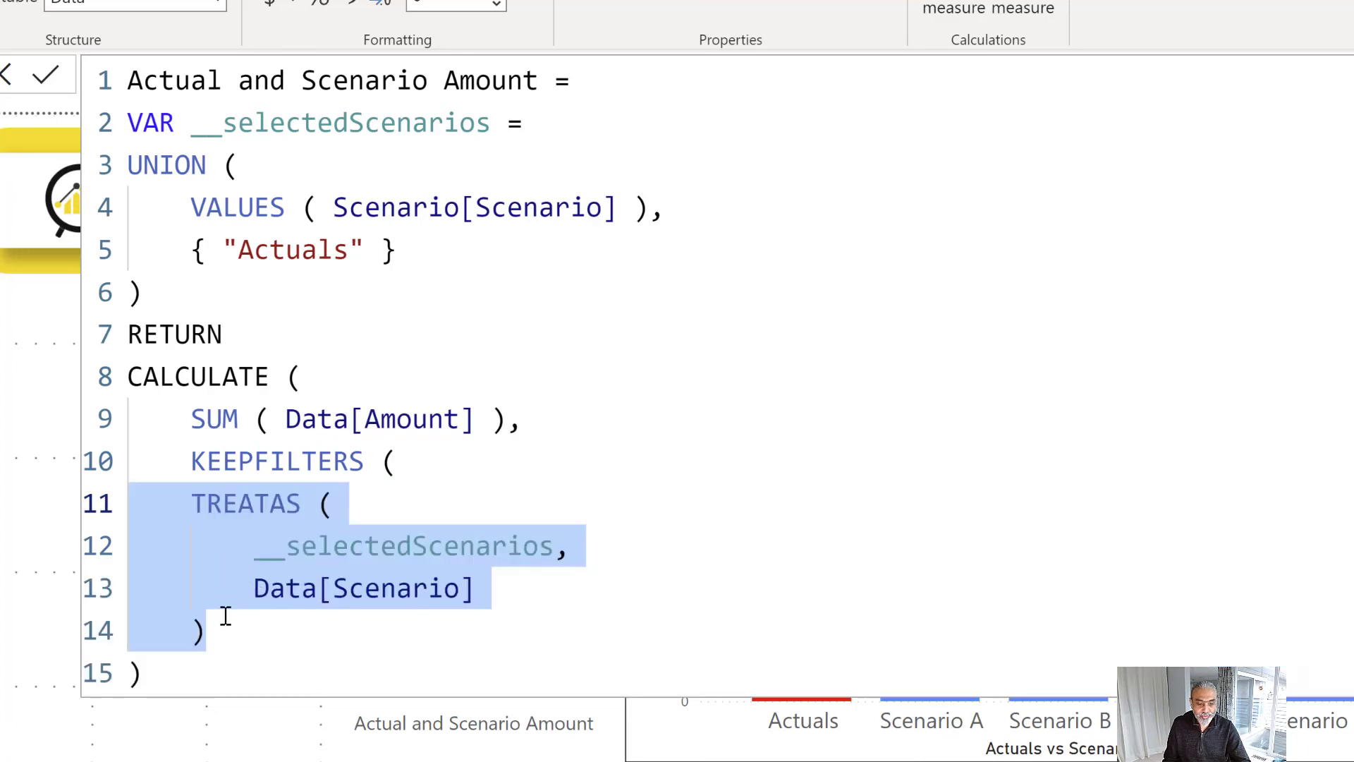
left_click_drag(224, 624, 90, 536)
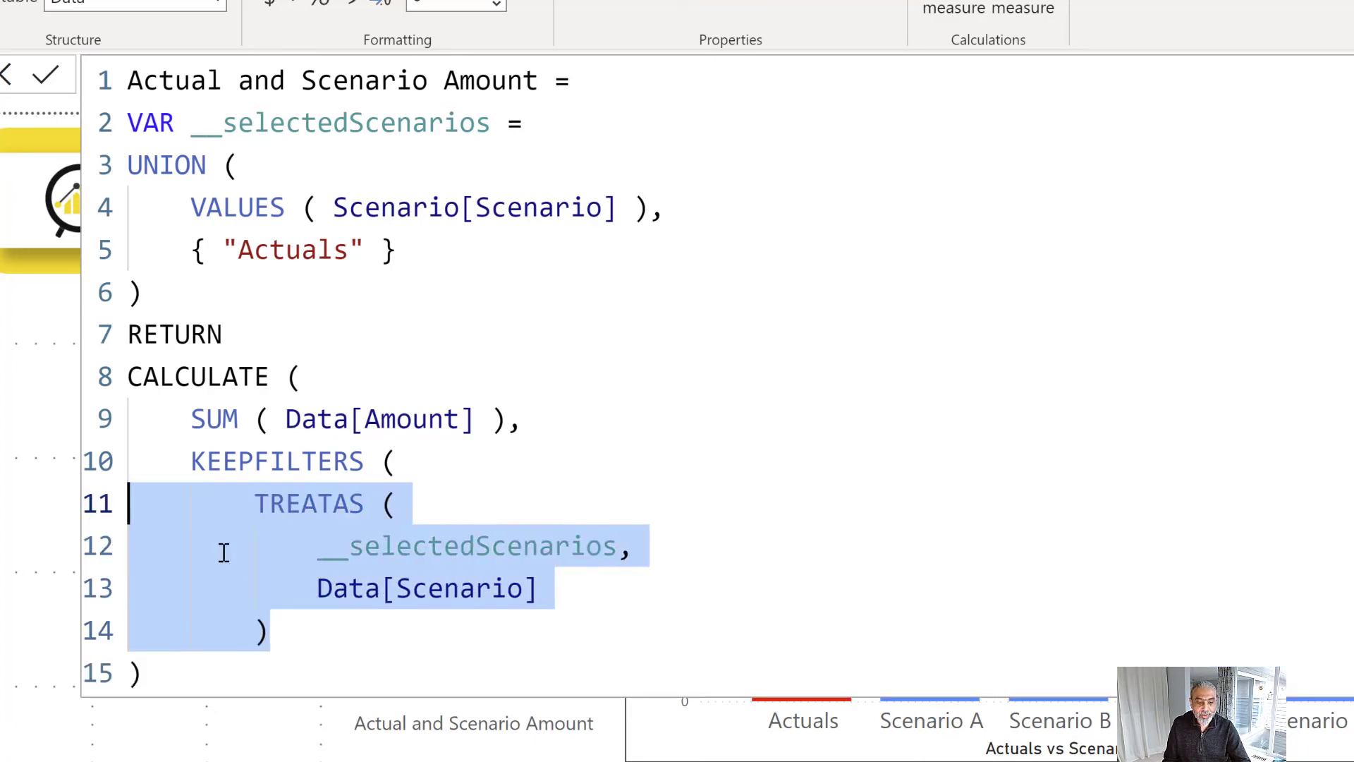
key("Tab")
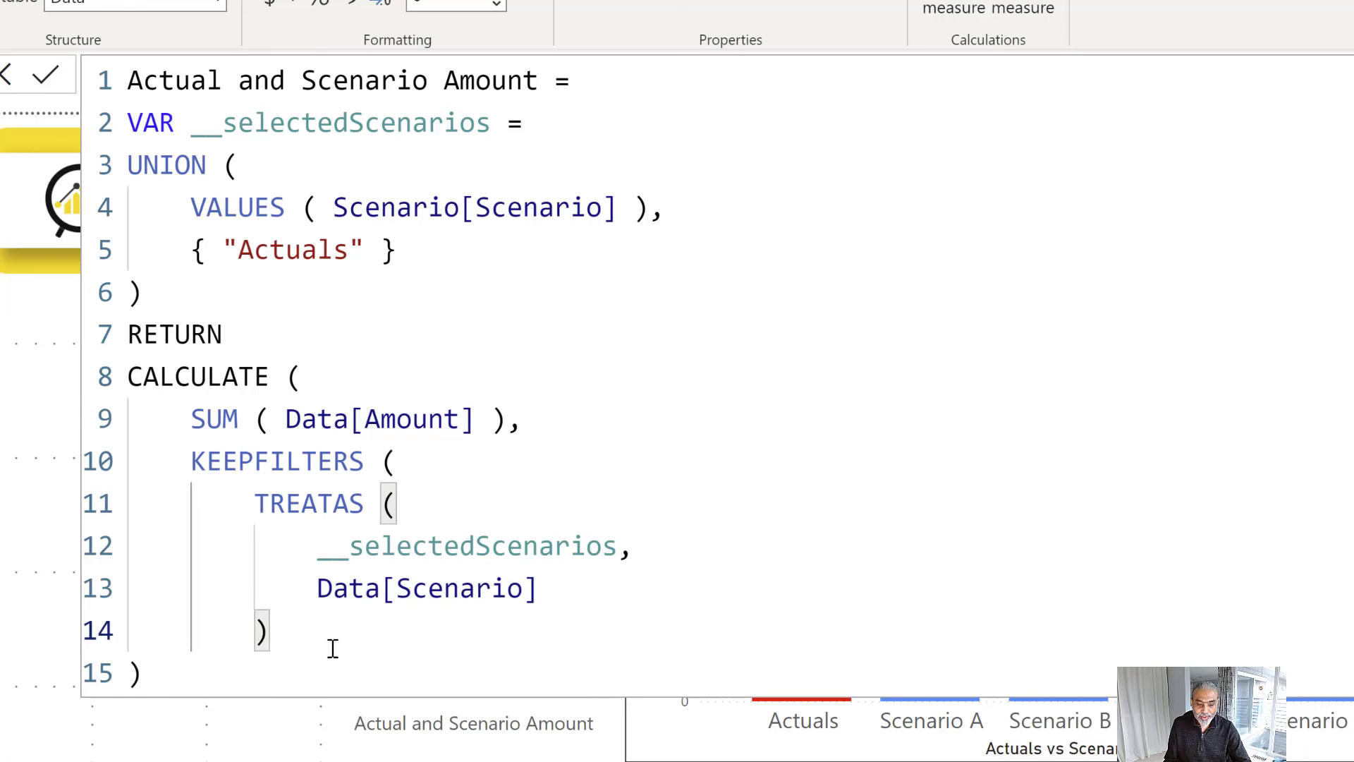
Close KEEPFILTERS with a parenthesis on its own line, commit the measure and collapse the formula editor
key("Return")
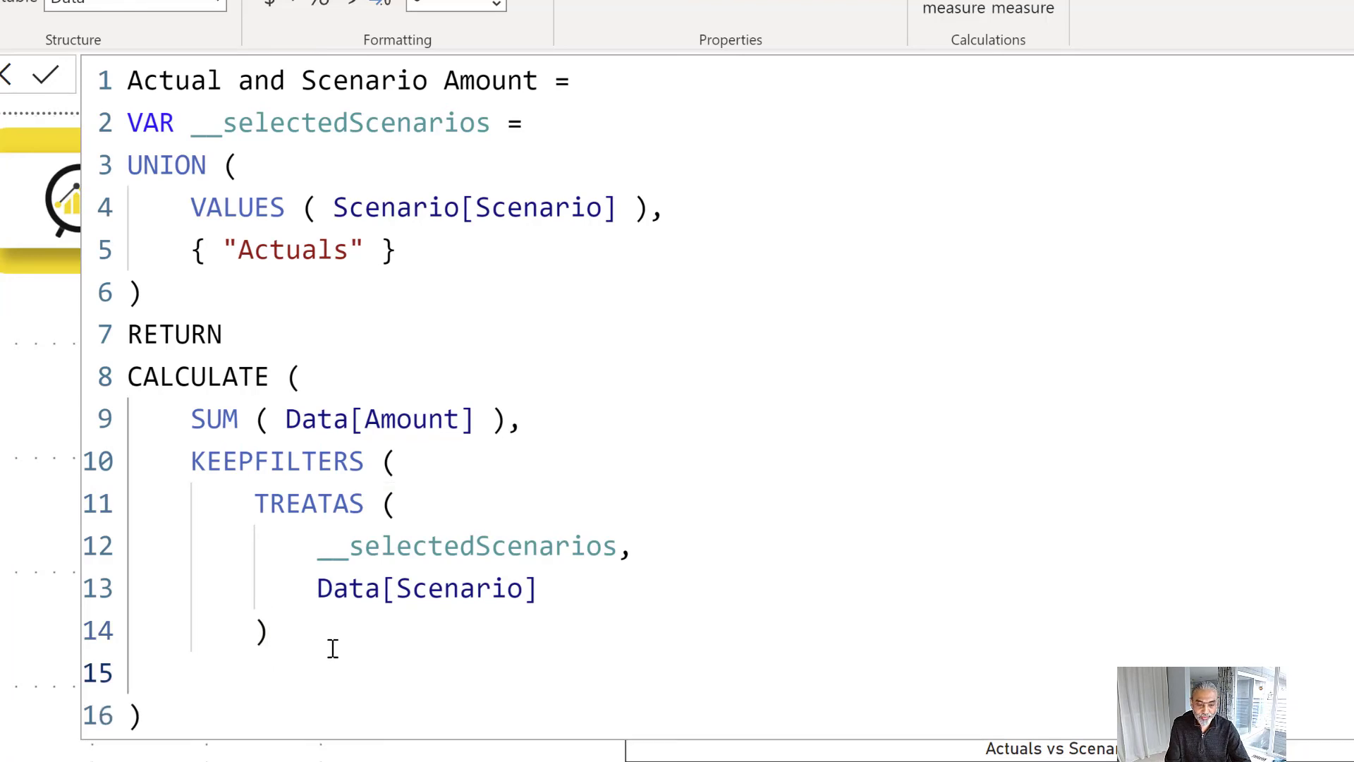
type(")")
key("Down")
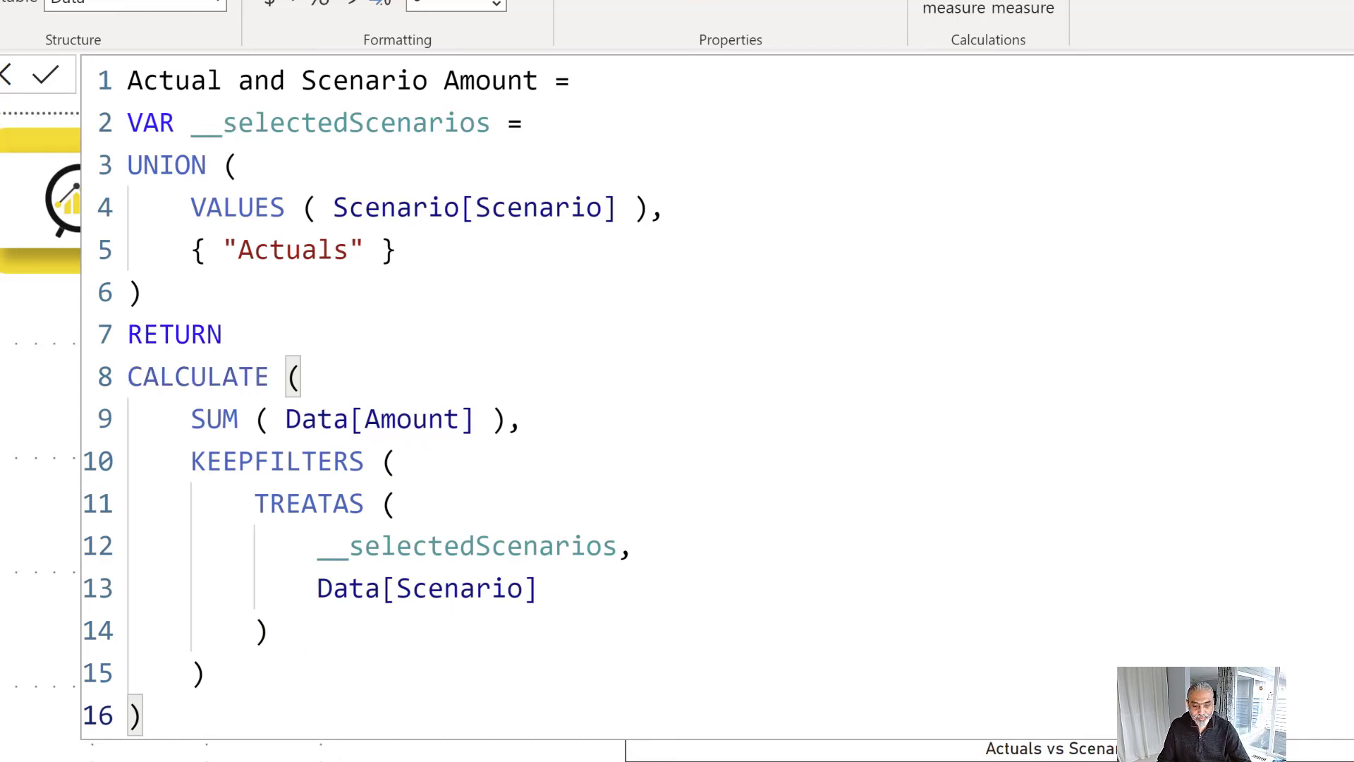
key("Escape")
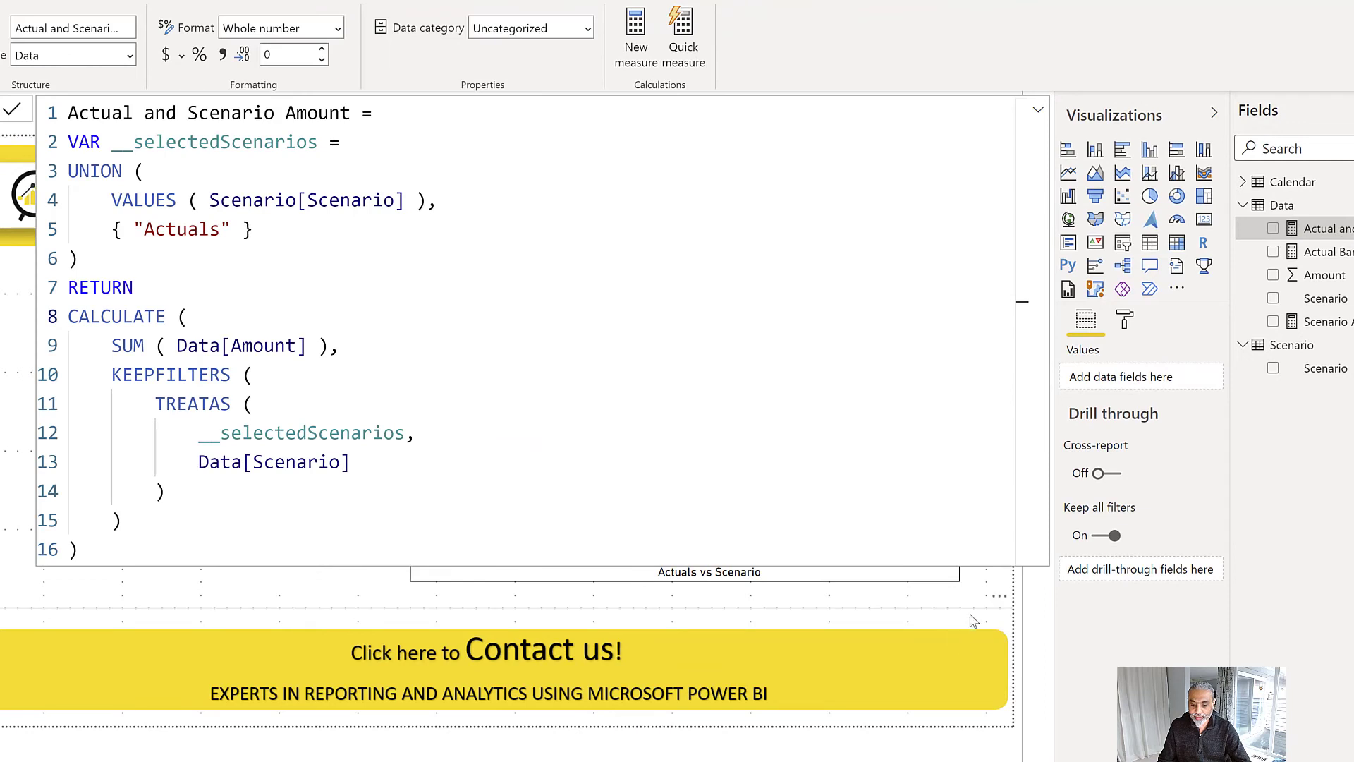
left_click(974, 621)
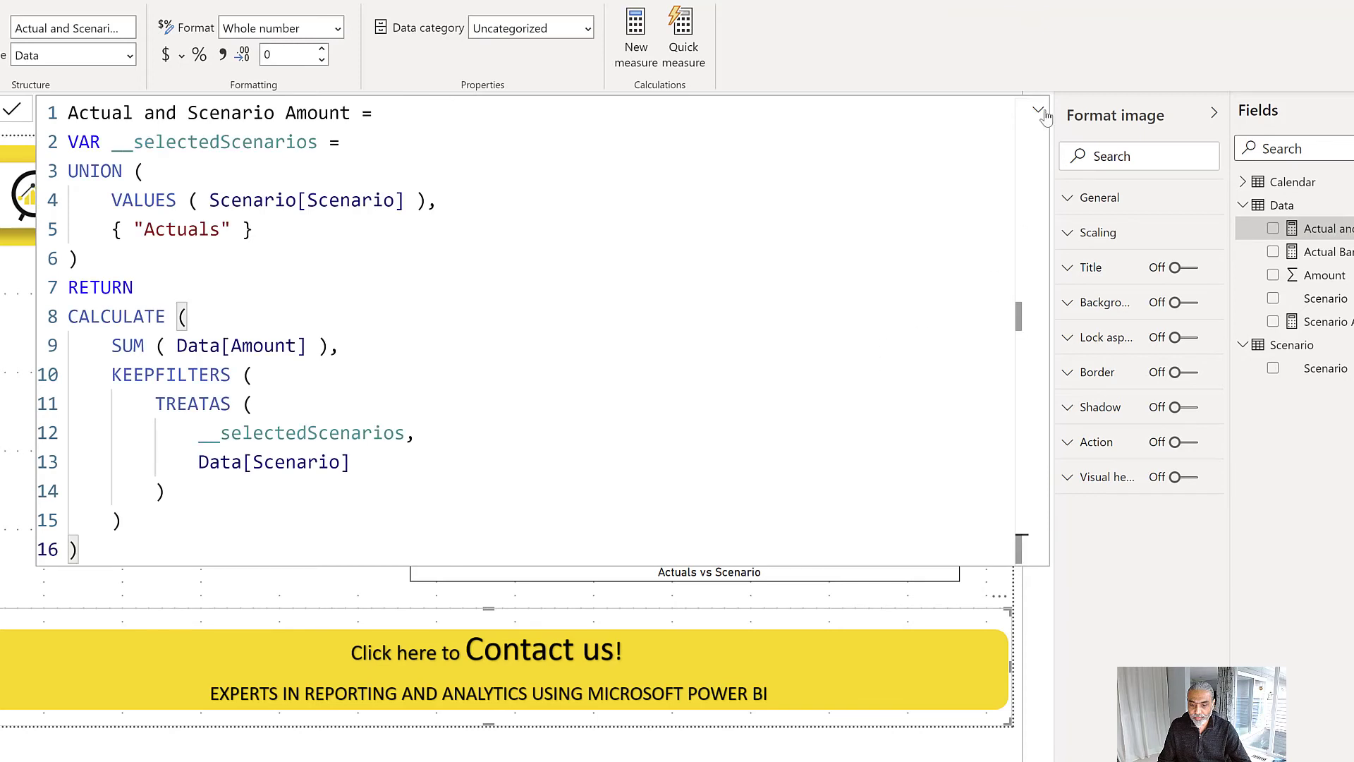
left_click(1040, 113)
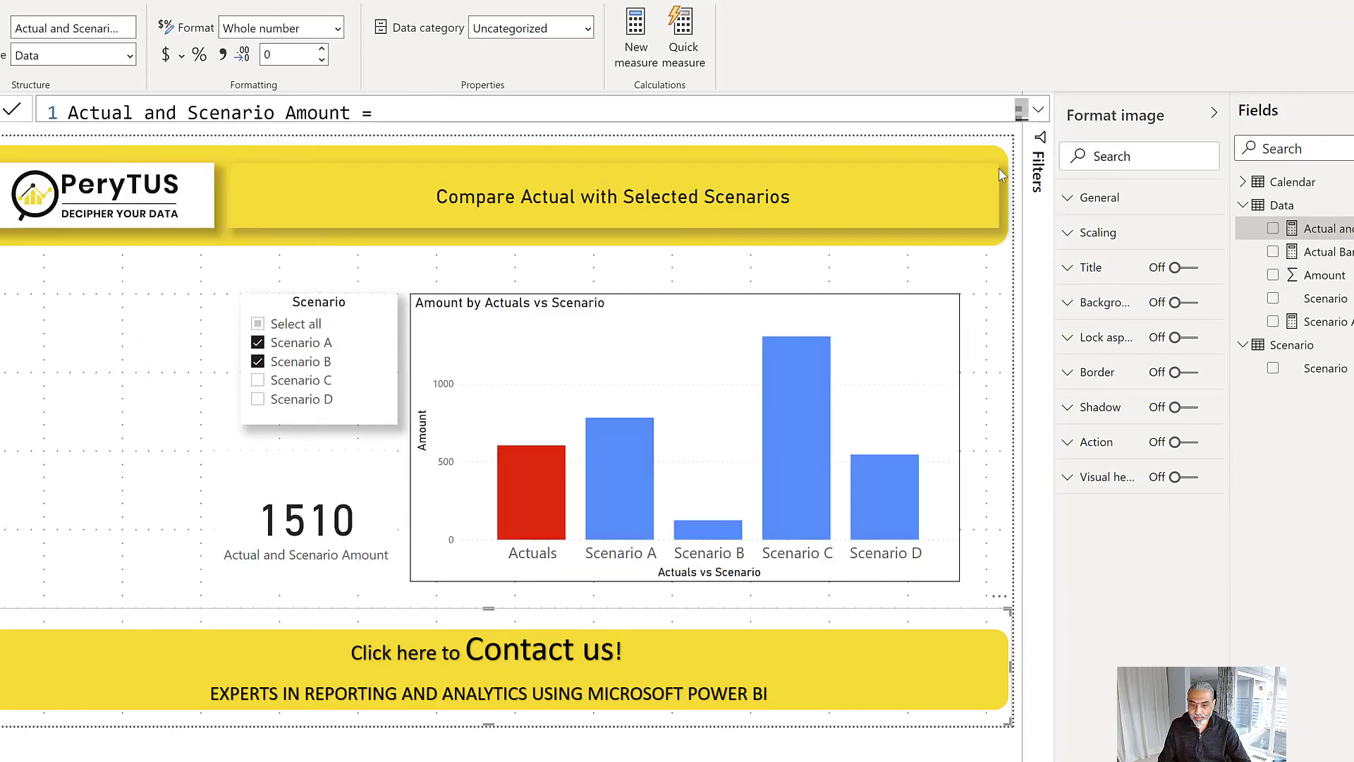
Replace Amount with the Actual and Scenario Amount measure as the column chart's value
left_click(931, 314)
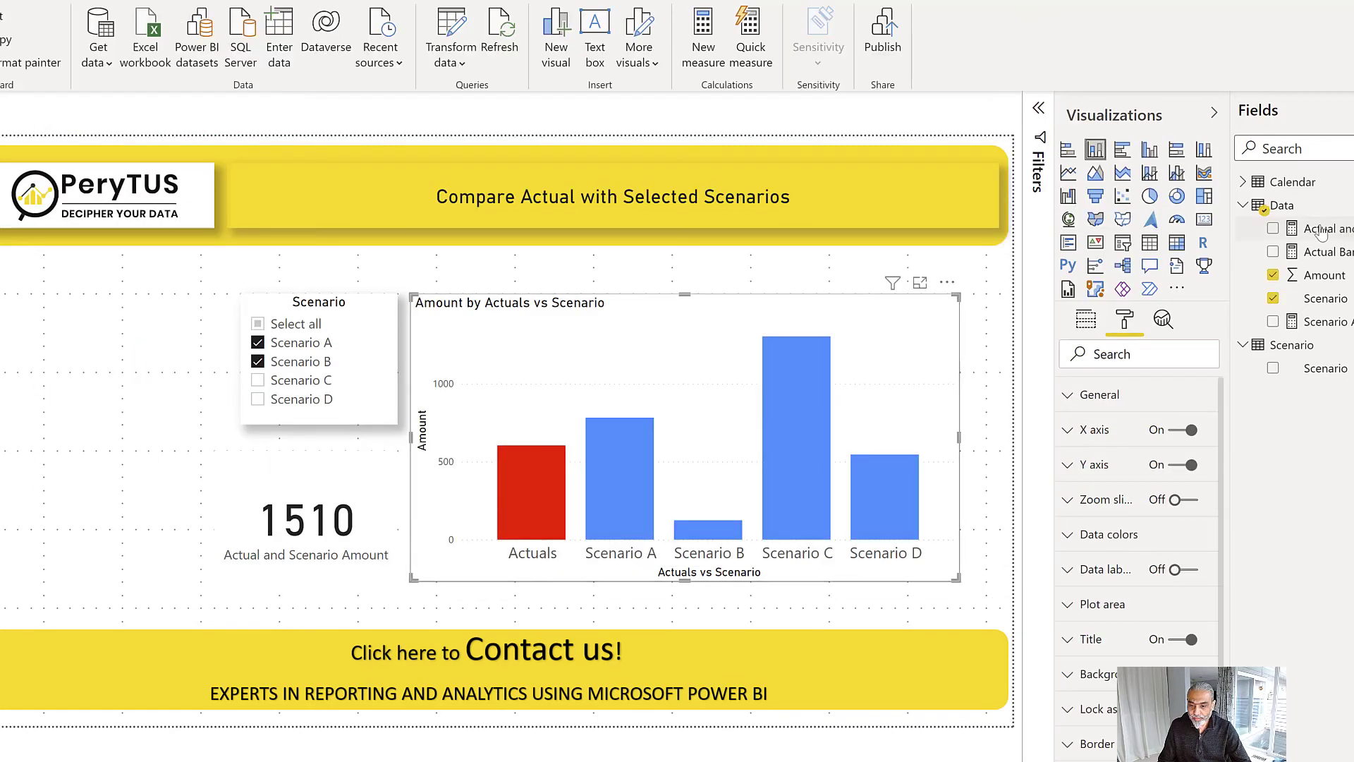
left_click(1086, 319)
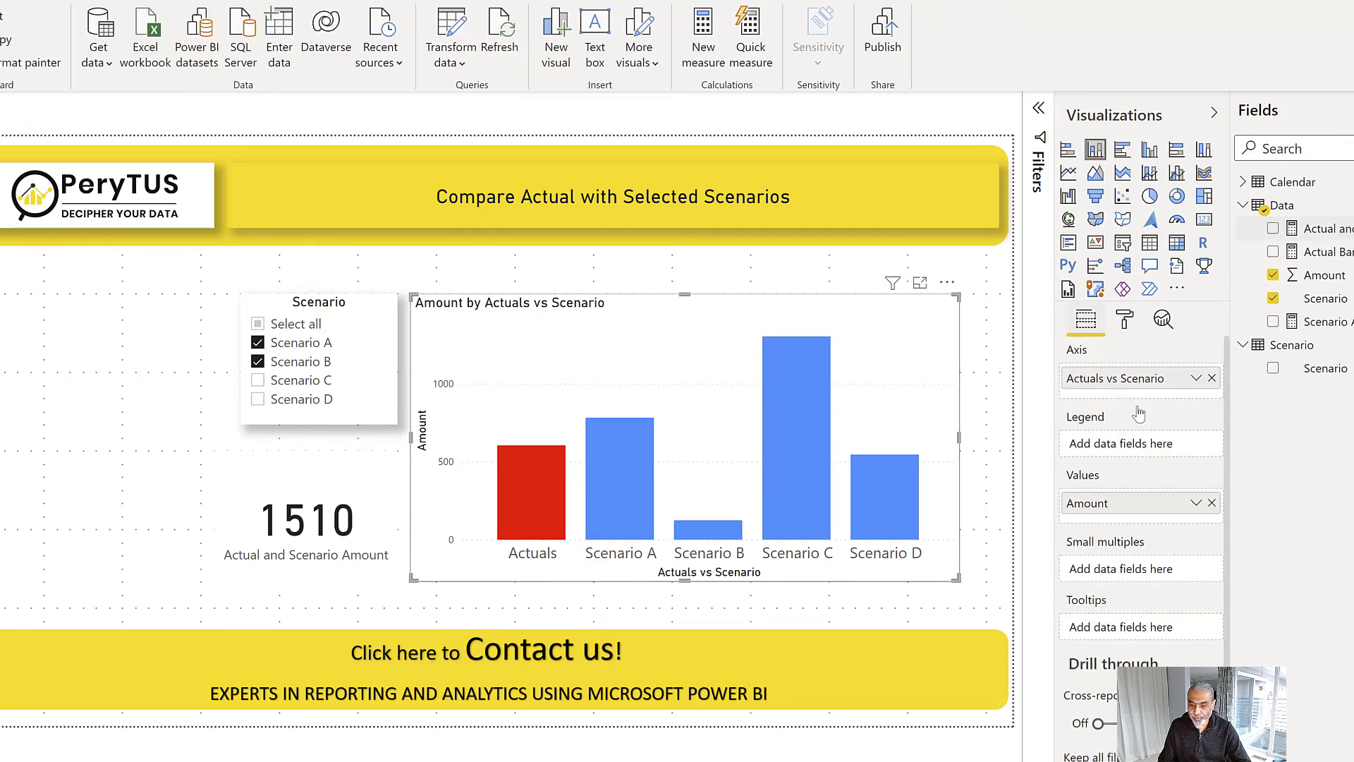
left_click_drag(1304, 228, 1107, 503)
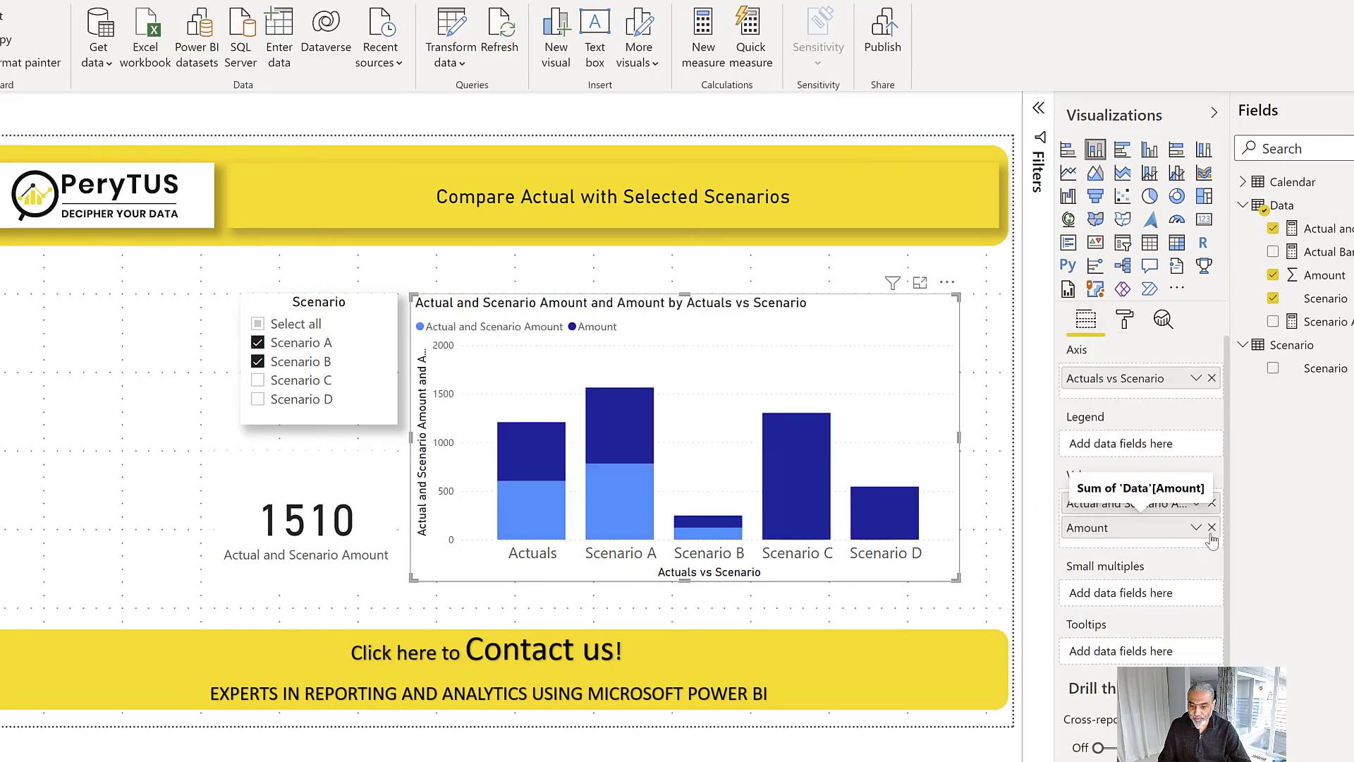
left_click(1212, 527)
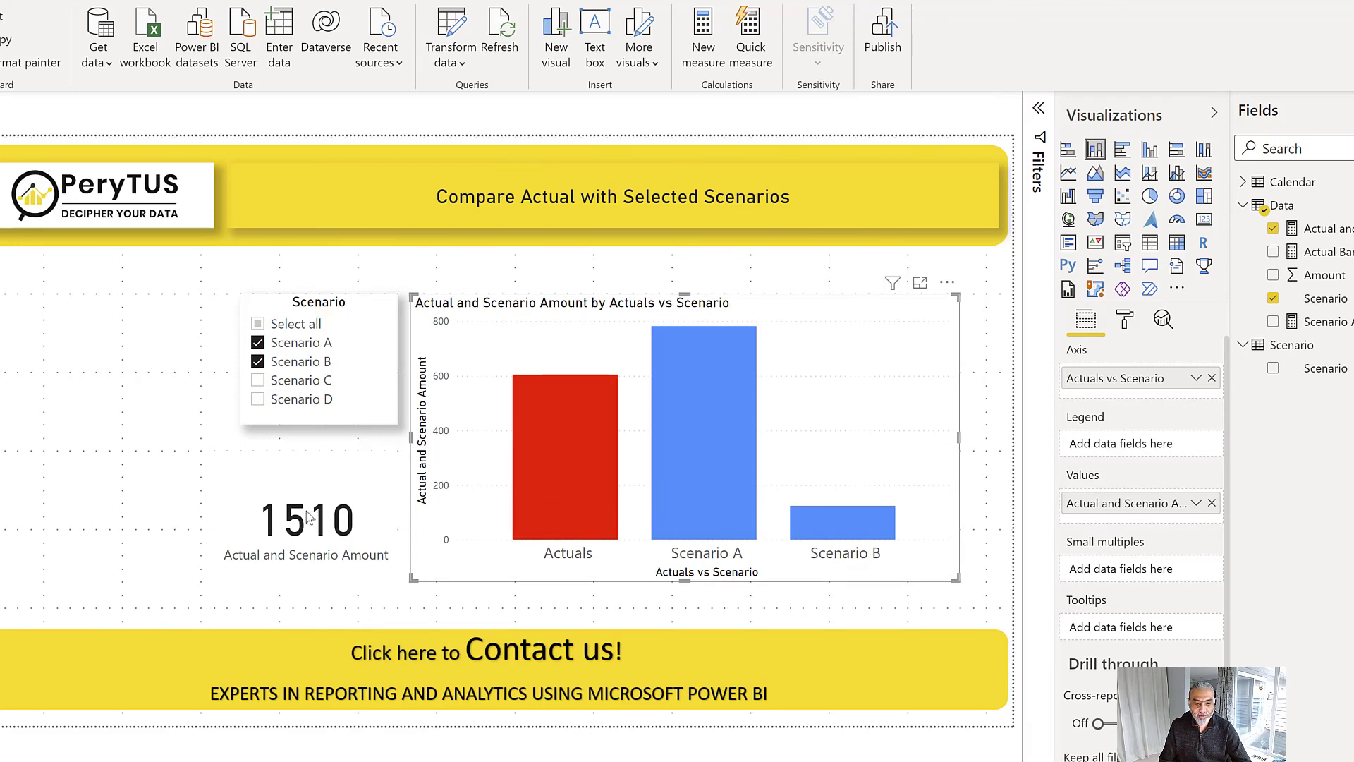
Remove the Actual and Scenario Amount card from beneath the Scenario slicer
left_click(348, 488)
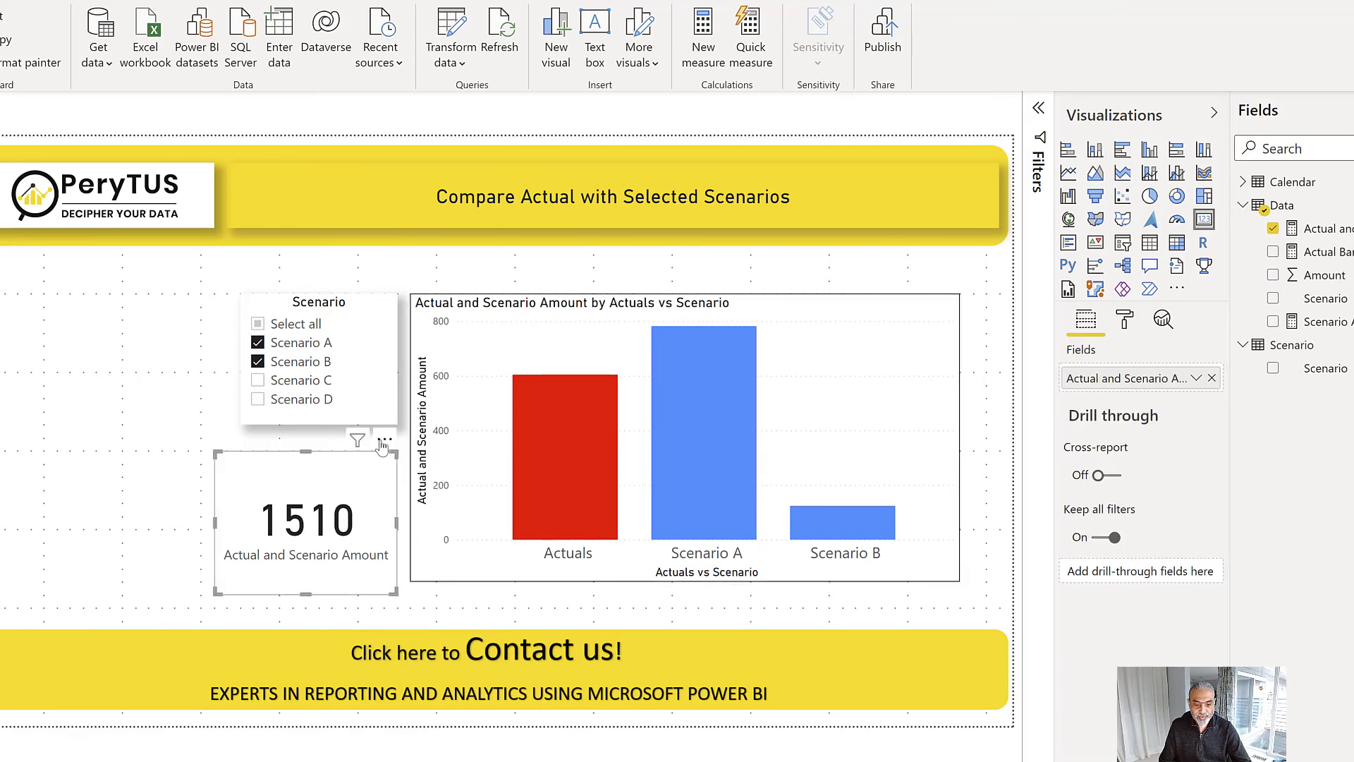
left_click(384, 439)
left_click(435, 487)
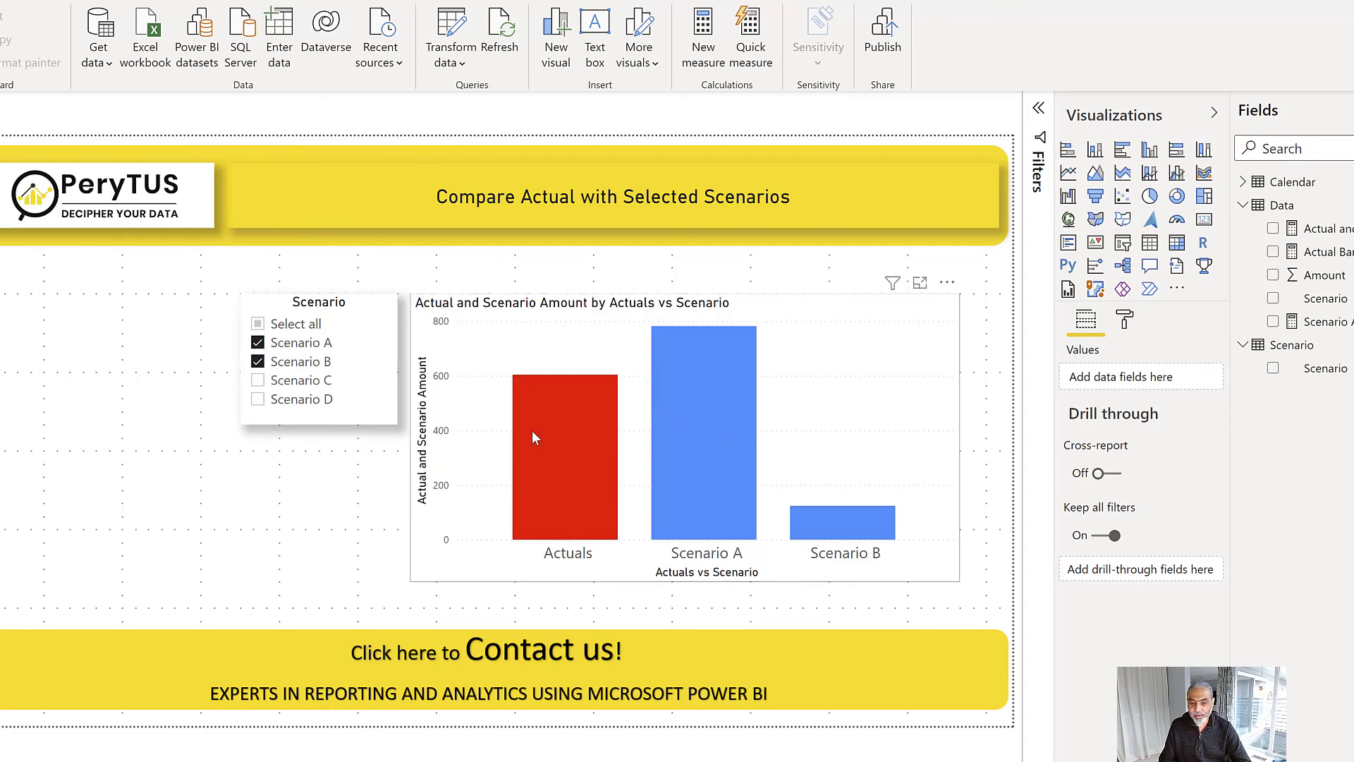
Test the chart by adding Scenario C to the slicer selection, selecting all scenarios, and clearing the selection
left_click(288, 382)
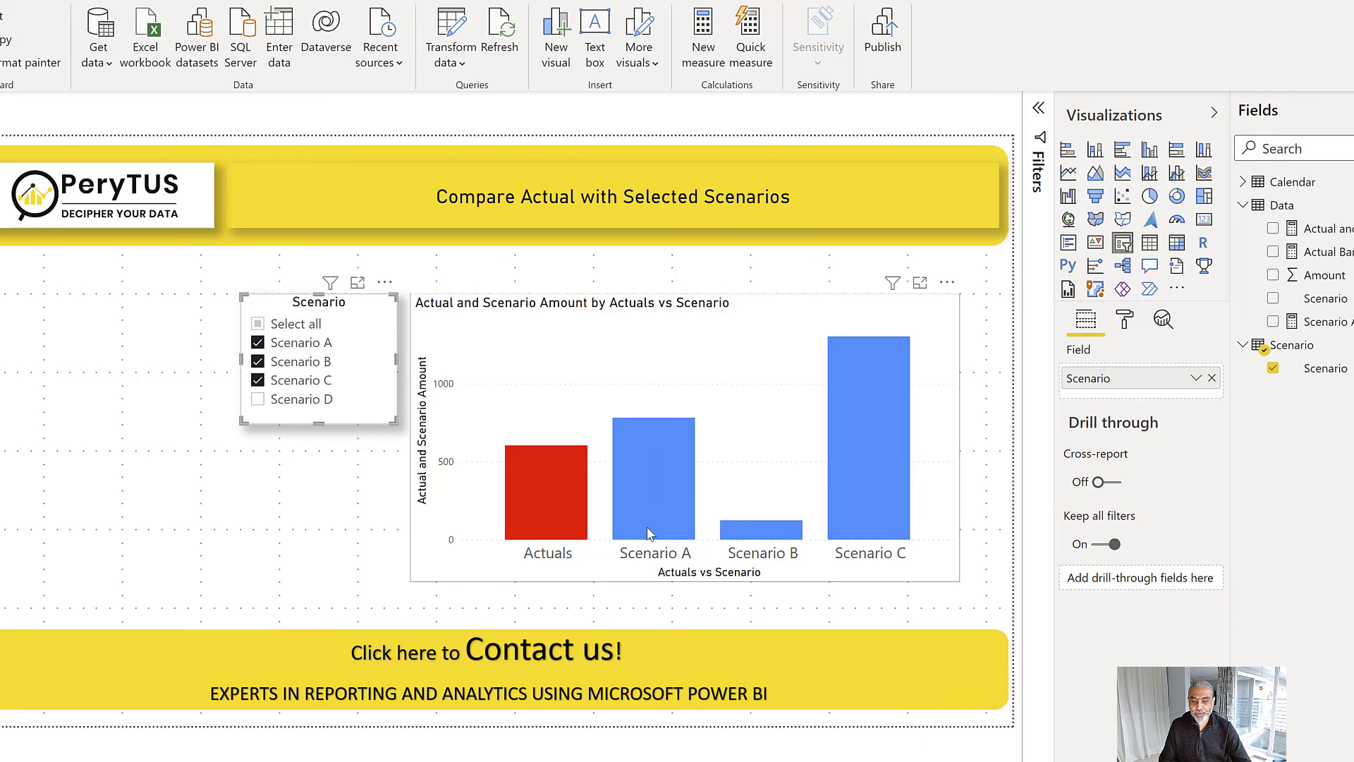
left_click(265, 329)
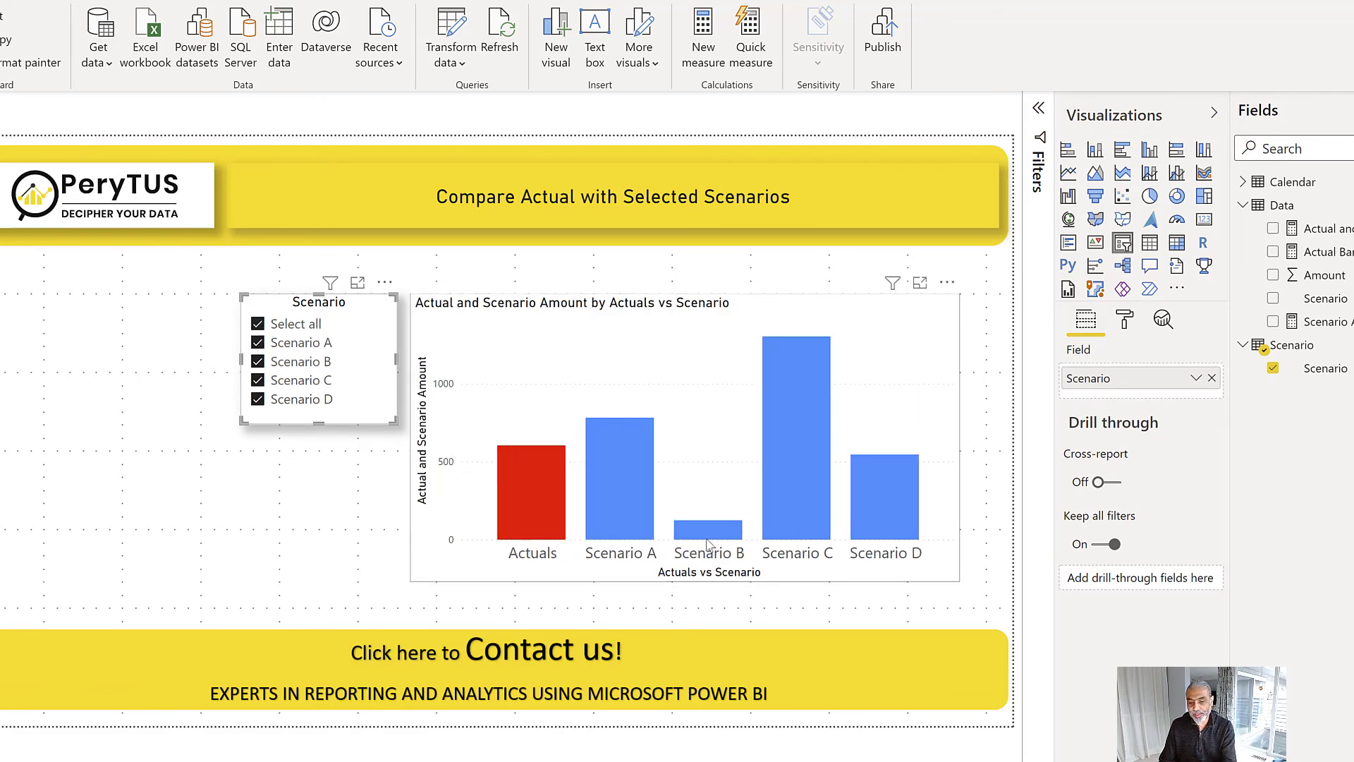
left_click(259, 323)
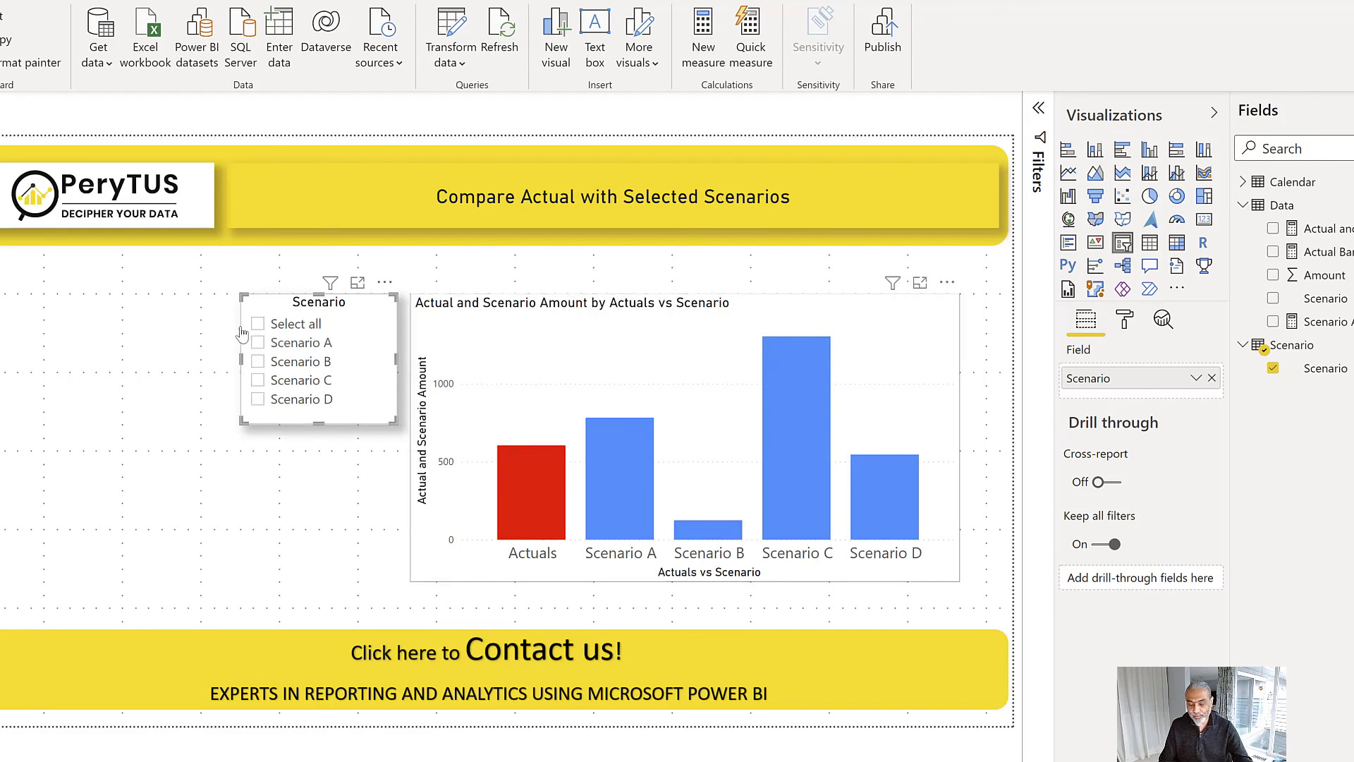